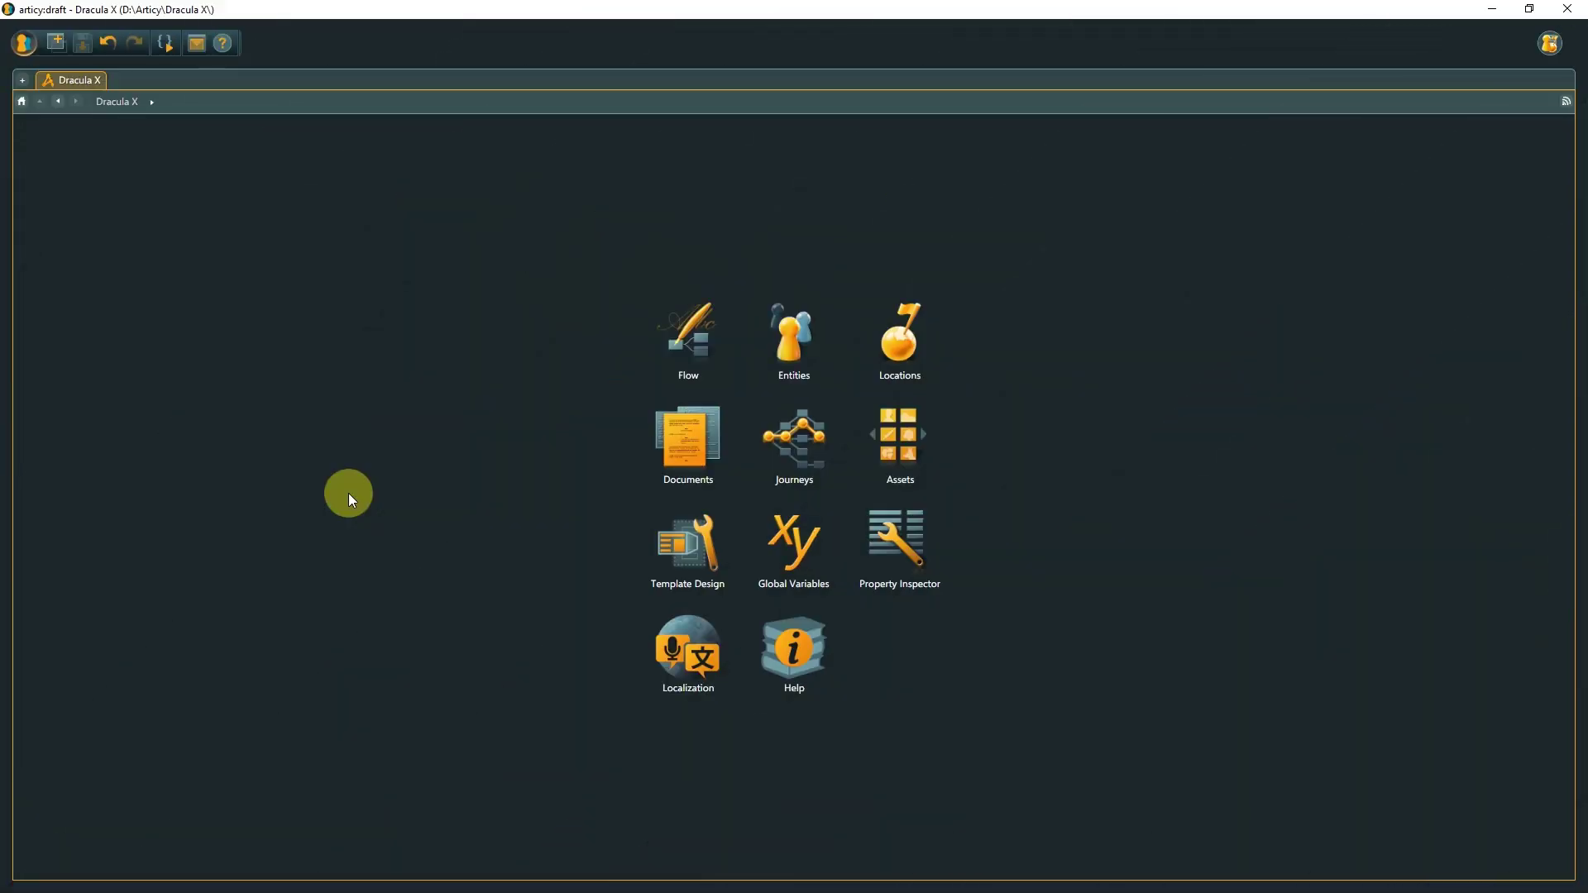
# Create a new feature named "Property overview" in the Features folder of Template Design.
pyautogui.click(683, 537)
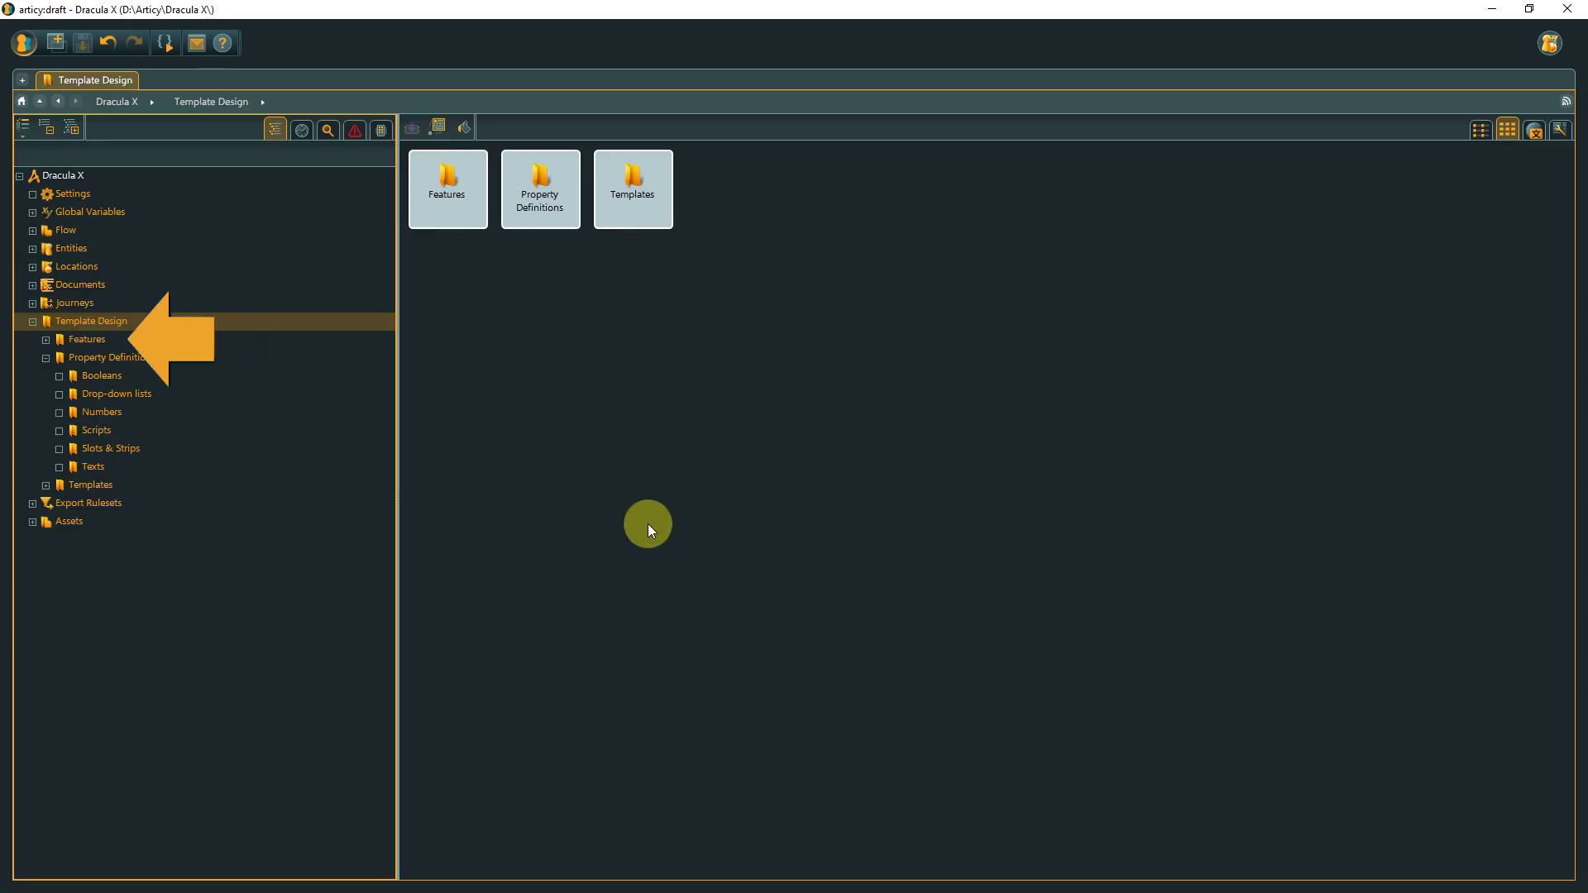
pyautogui.click(129, 340)
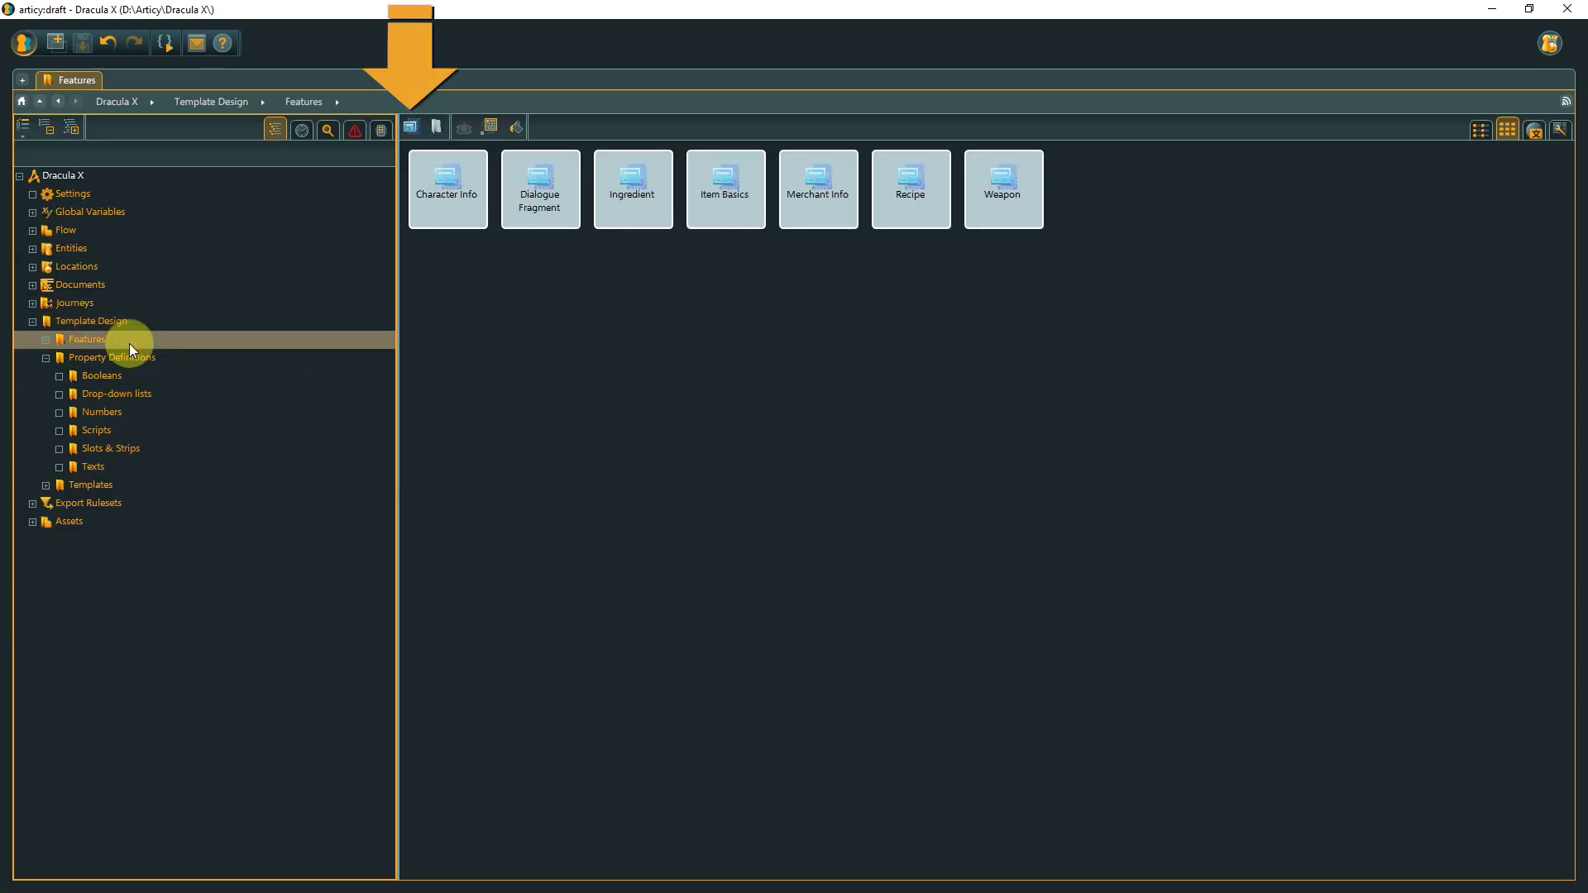
pyautogui.click(409, 128)
pyautogui.write('Property overview')
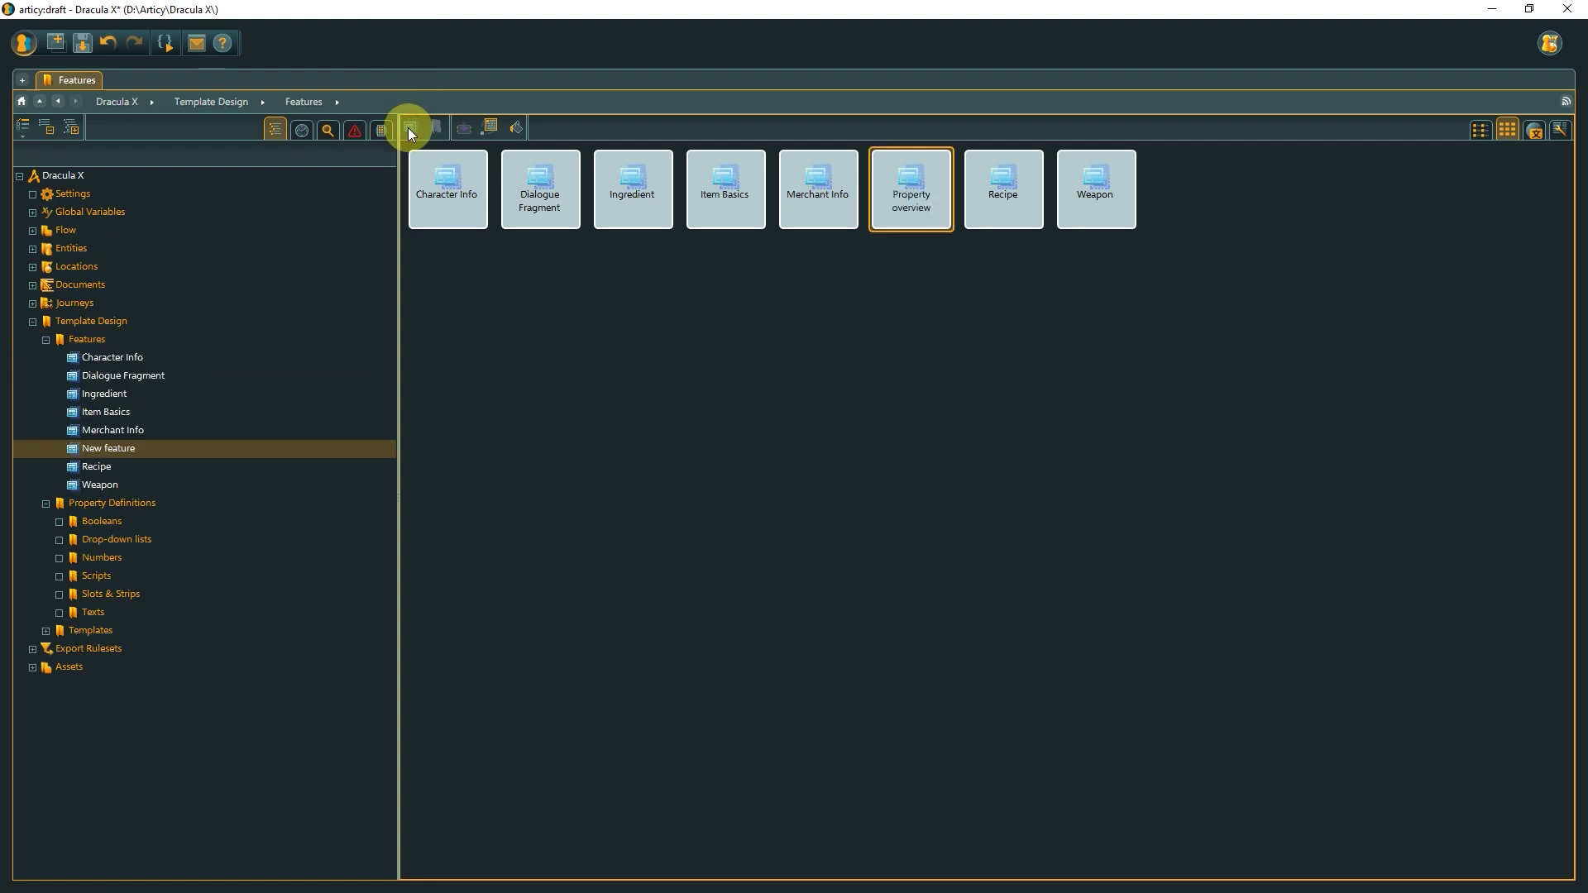
pyautogui.press('Return')
# Open the Property overview feature for editing and add a Boolean property in the second row of its layout.
pyautogui.doubleClick(930, 169)
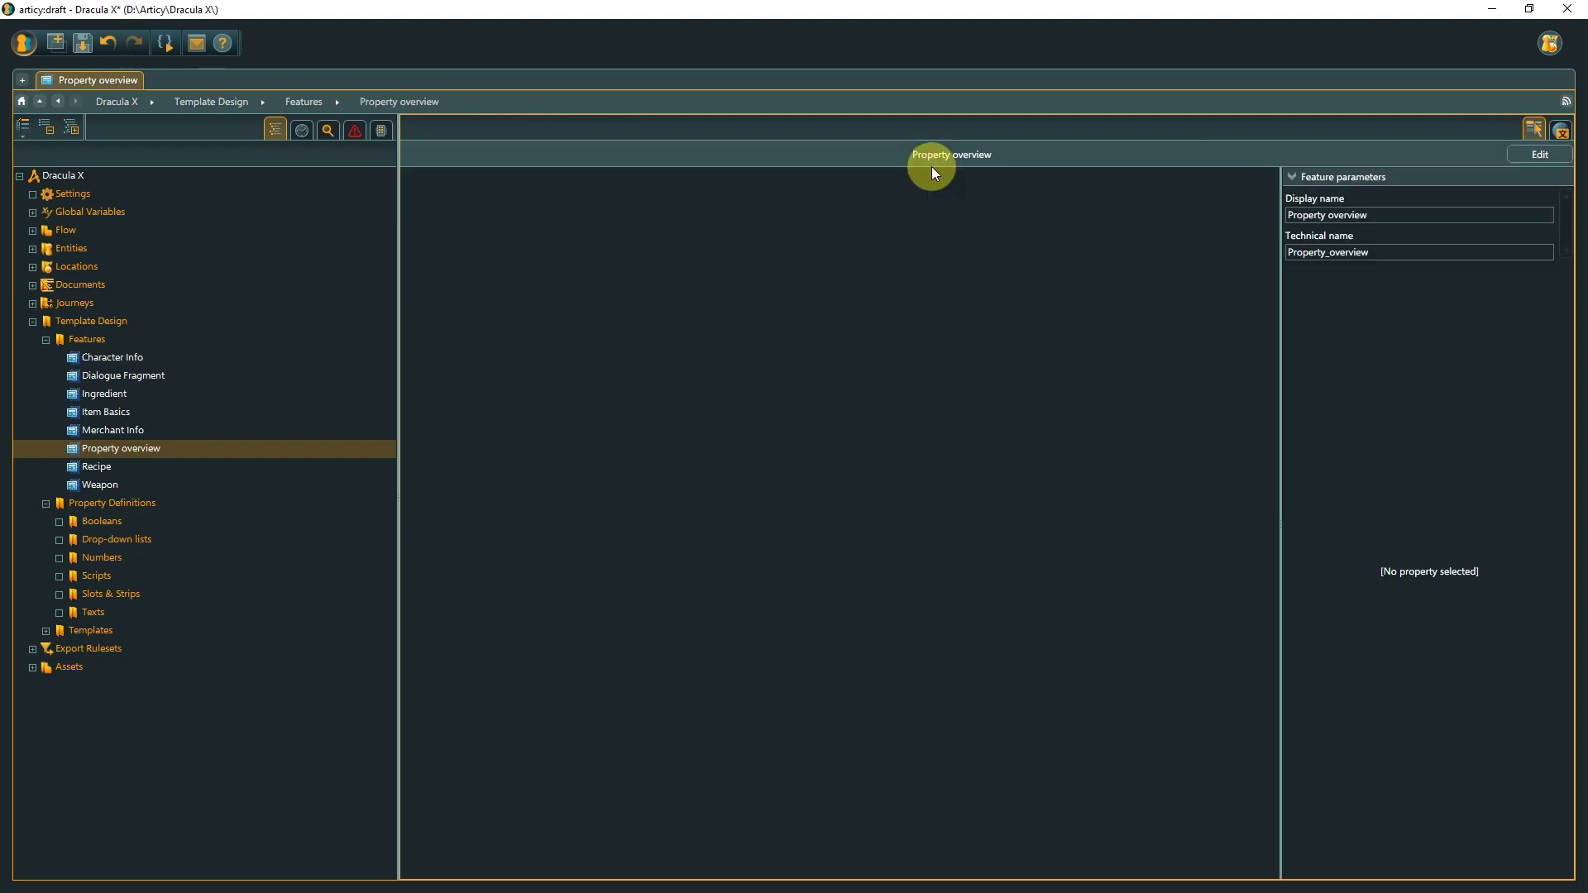
pyautogui.click(1525, 155)
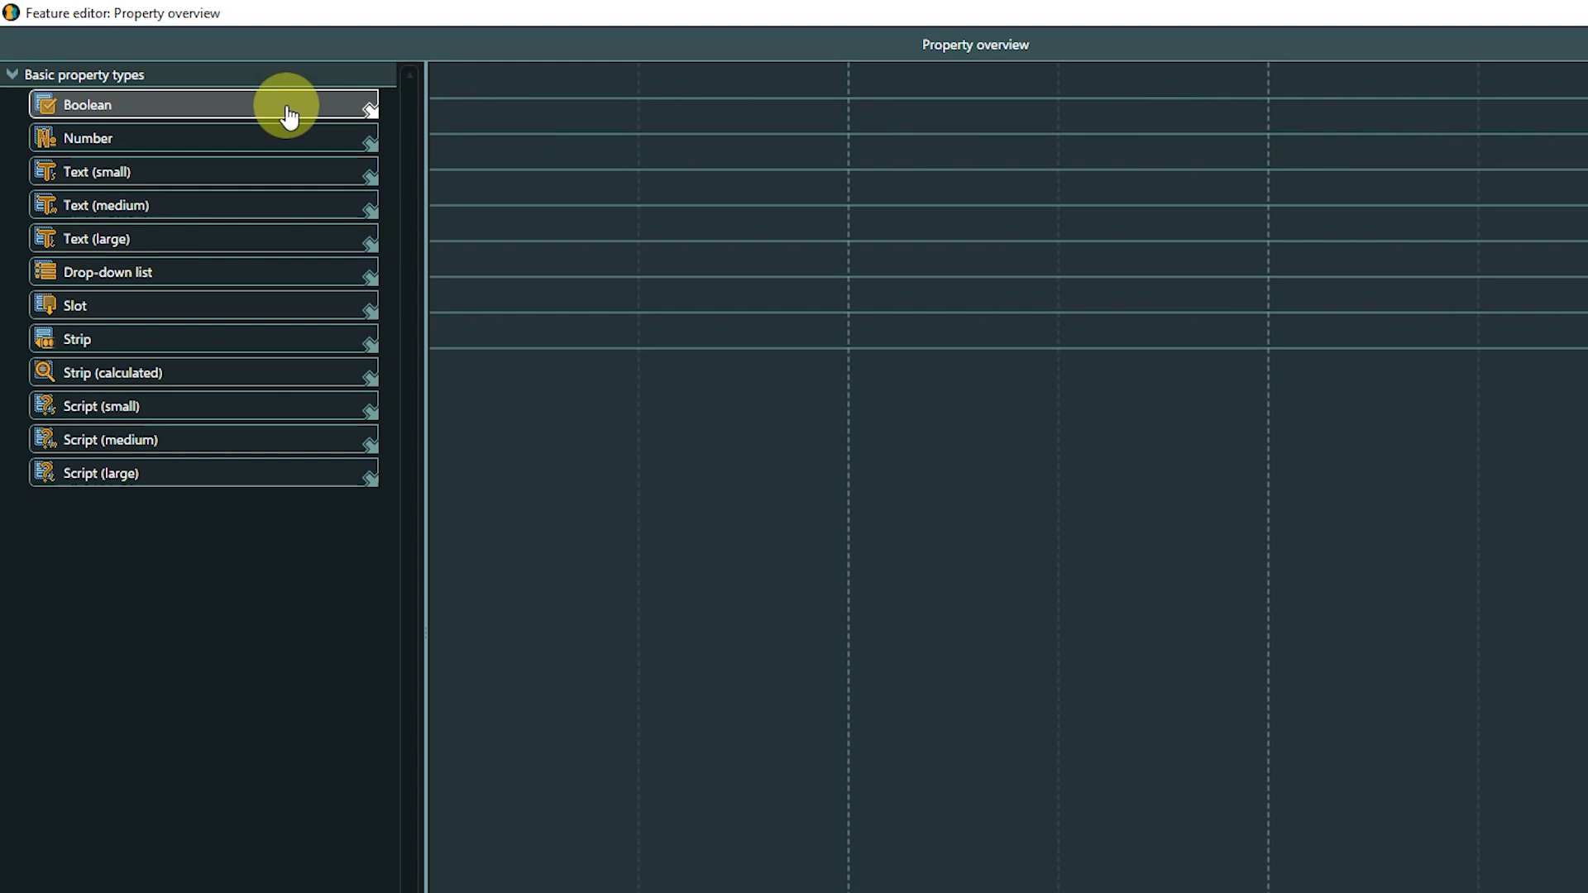
pyautogui.moveTo(289, 116); pyautogui.dragTo(472, 123)
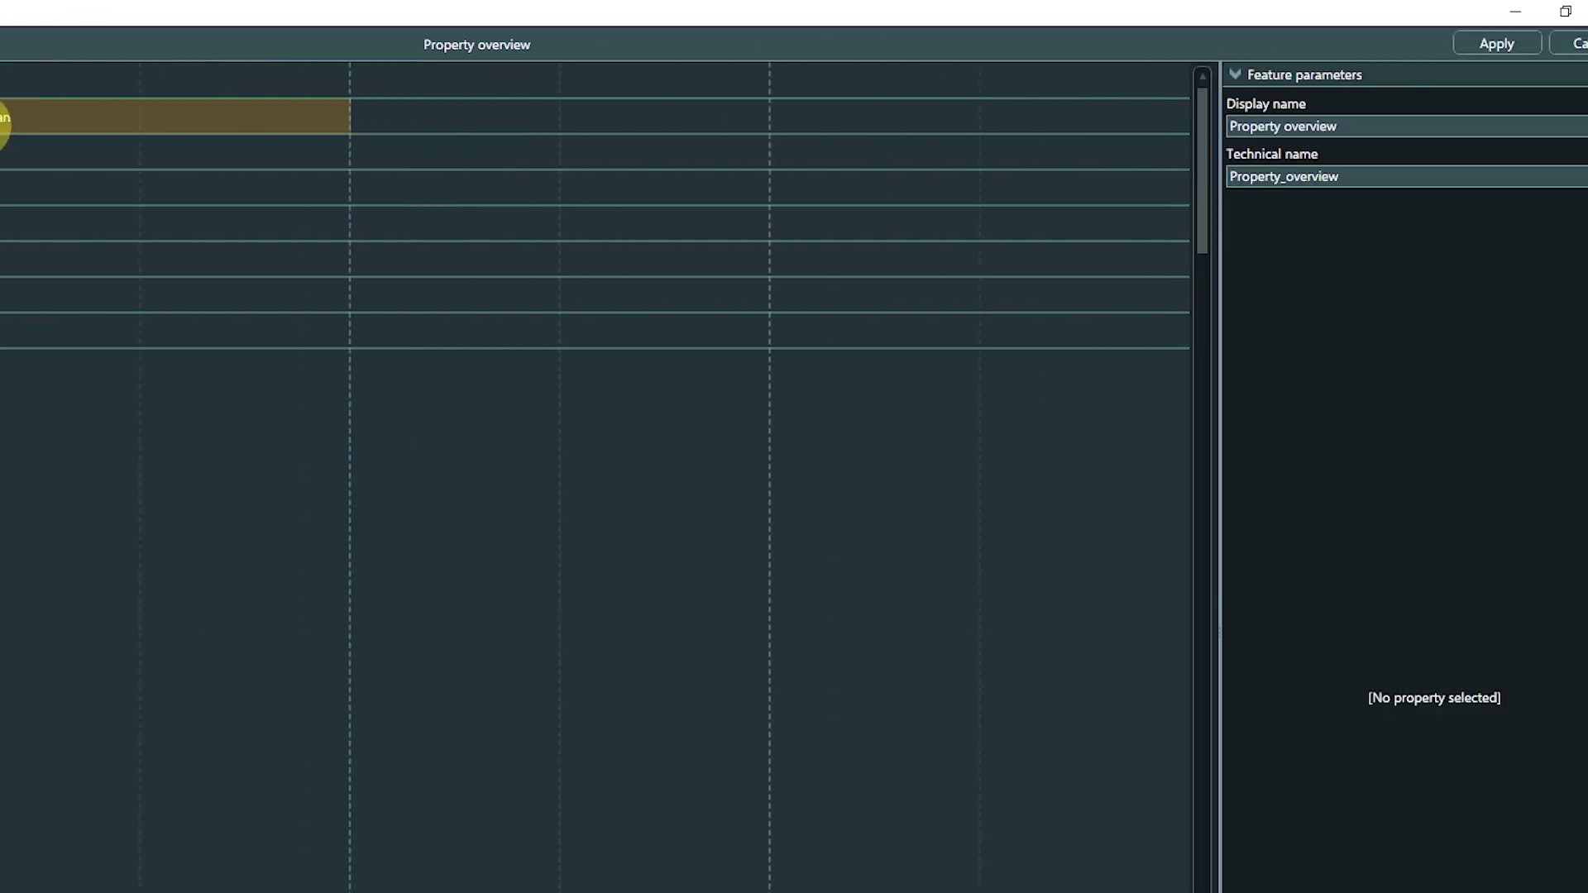
pyautogui.click(475, 120)
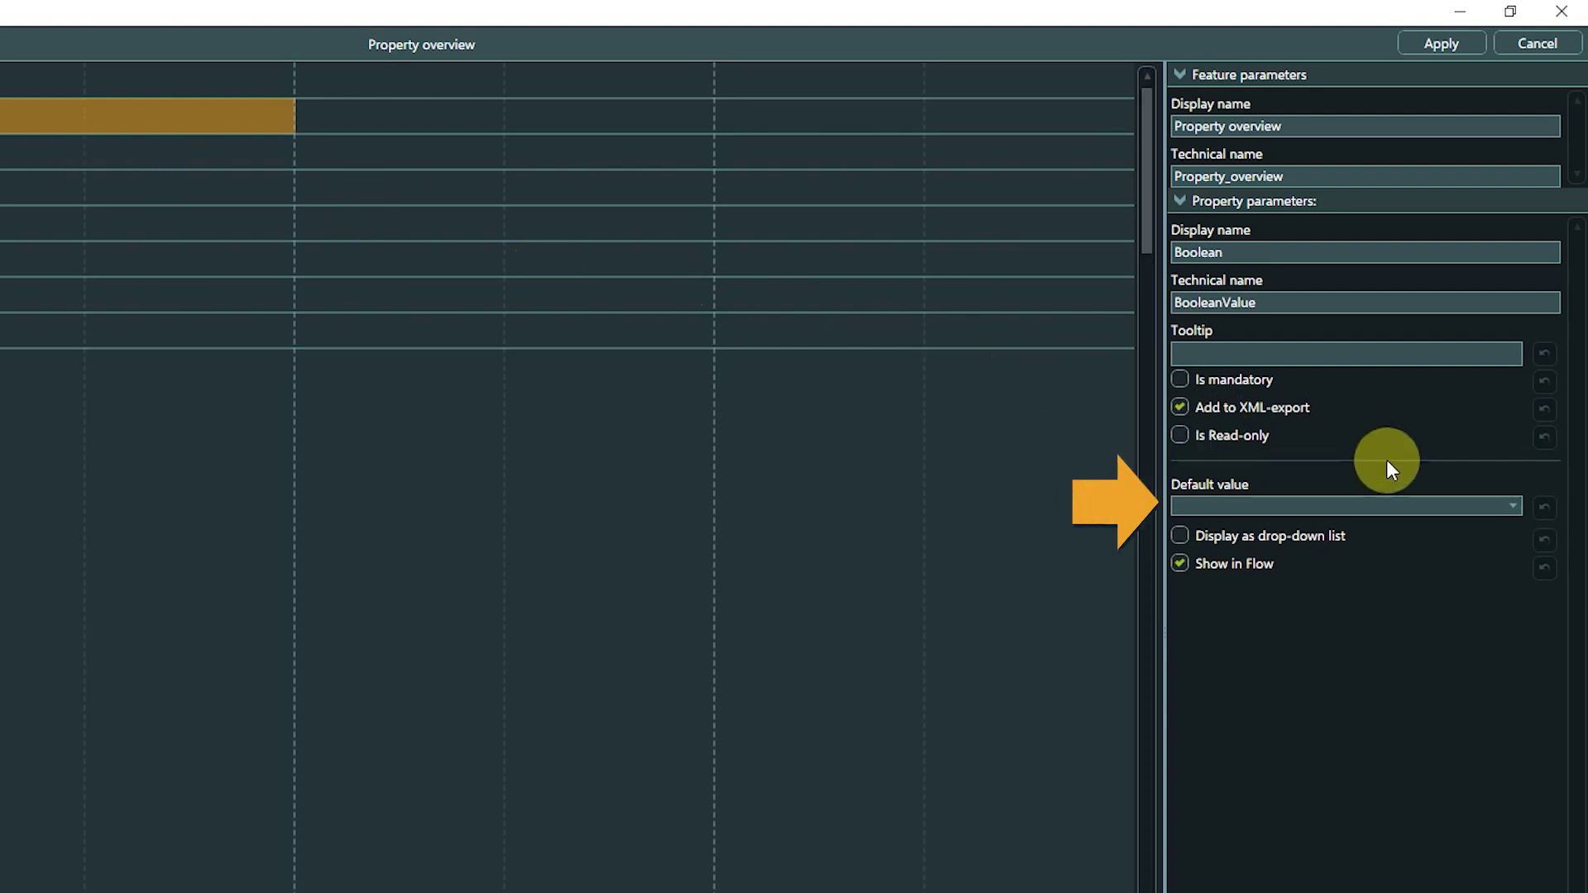
# Try False as the Boolean property's default value and reset that parameter.
pyautogui.click(1506, 502)
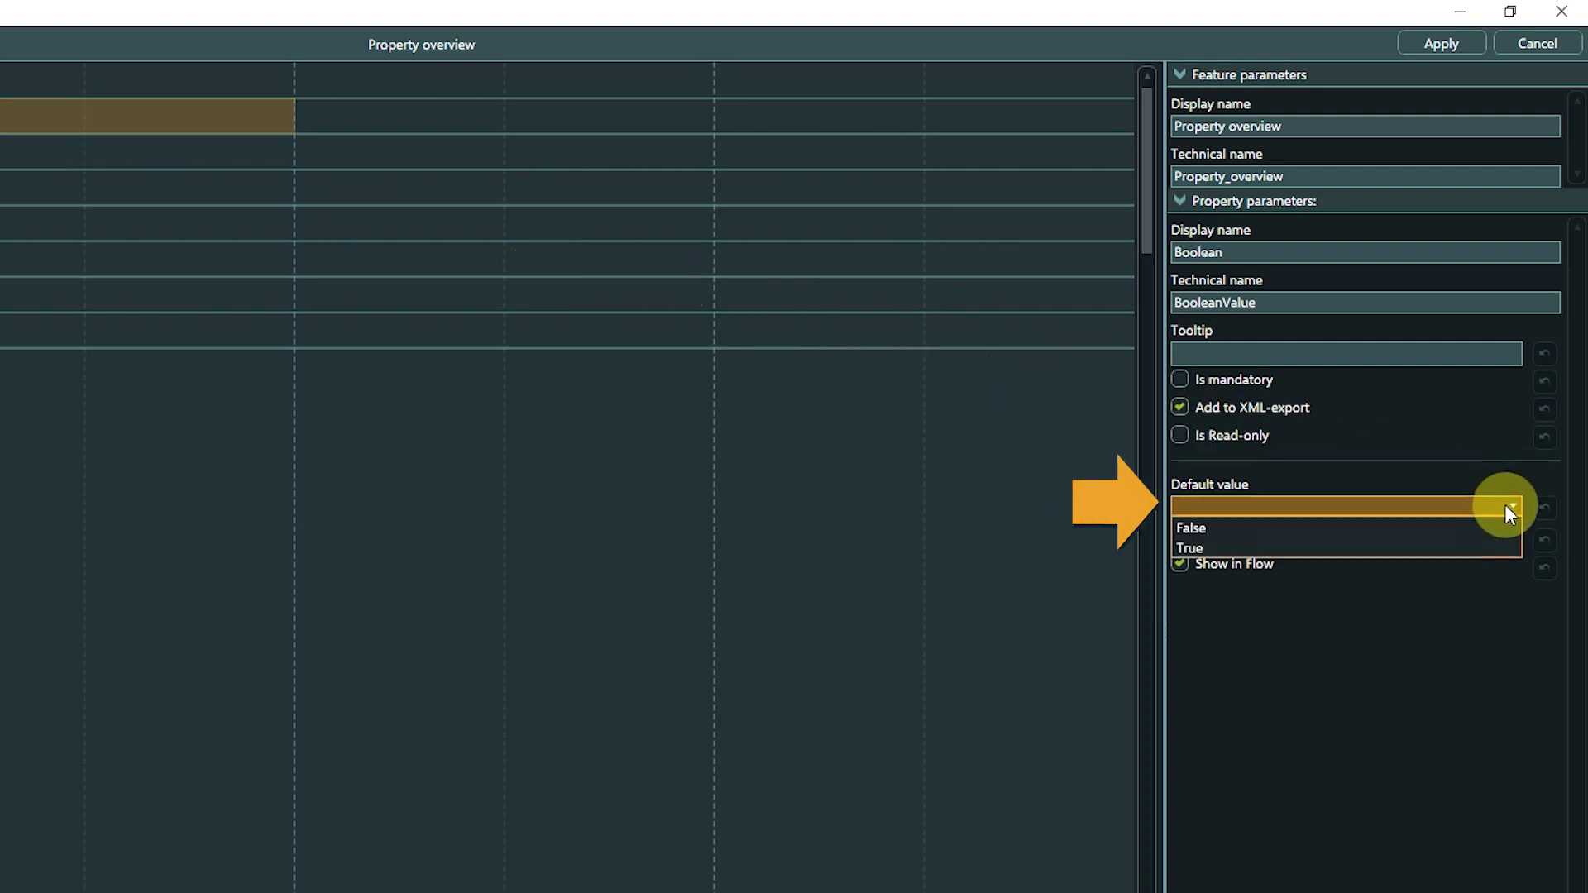
pyautogui.click(1490, 529)
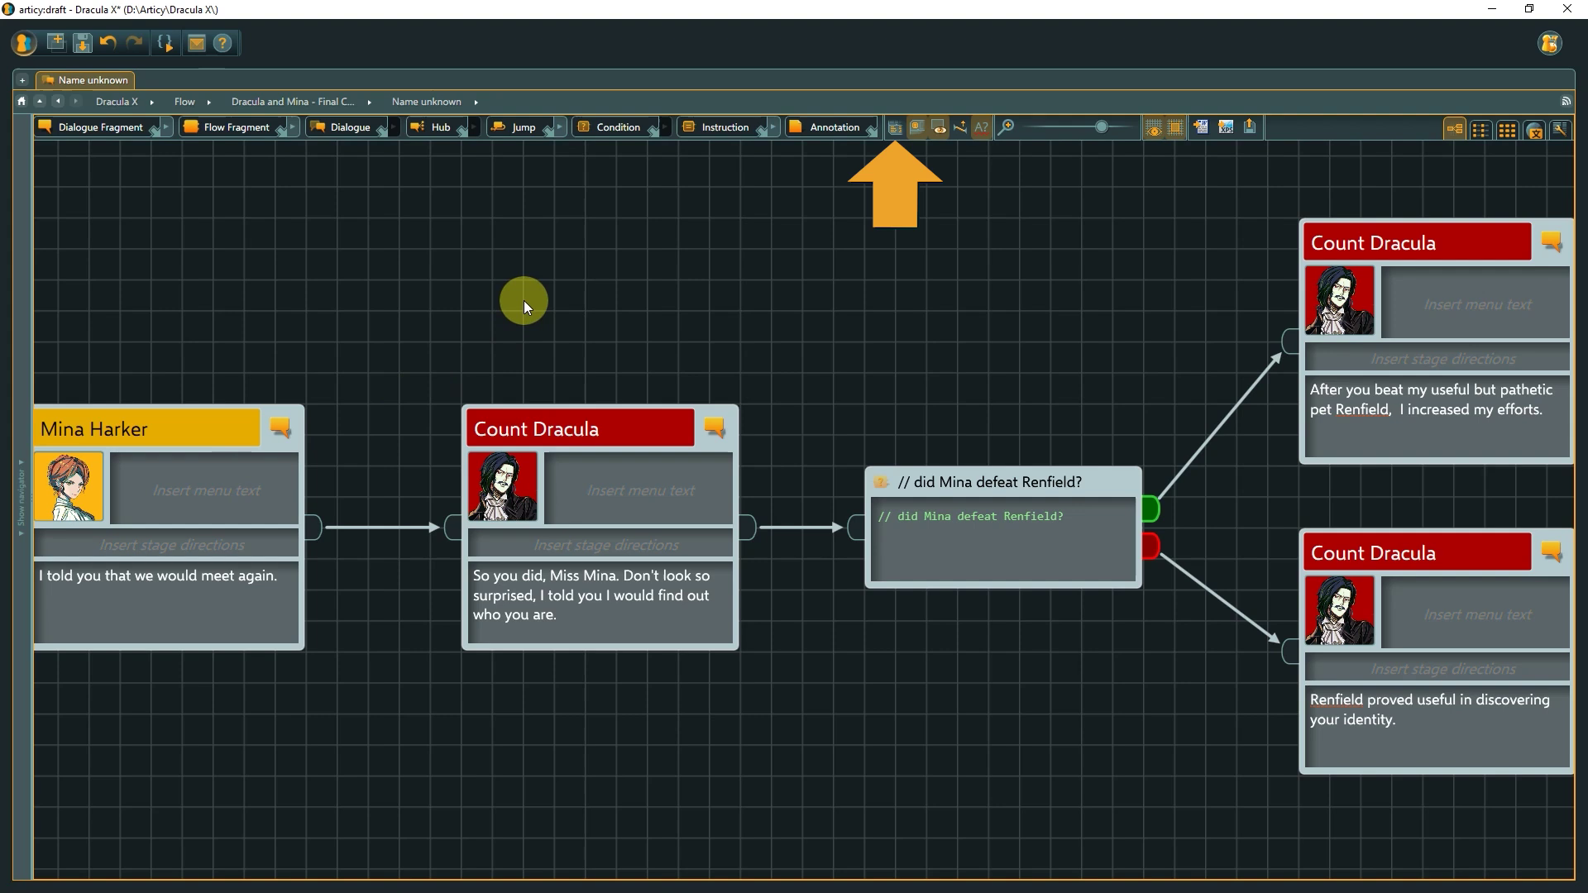
pyautogui.click(893, 134)
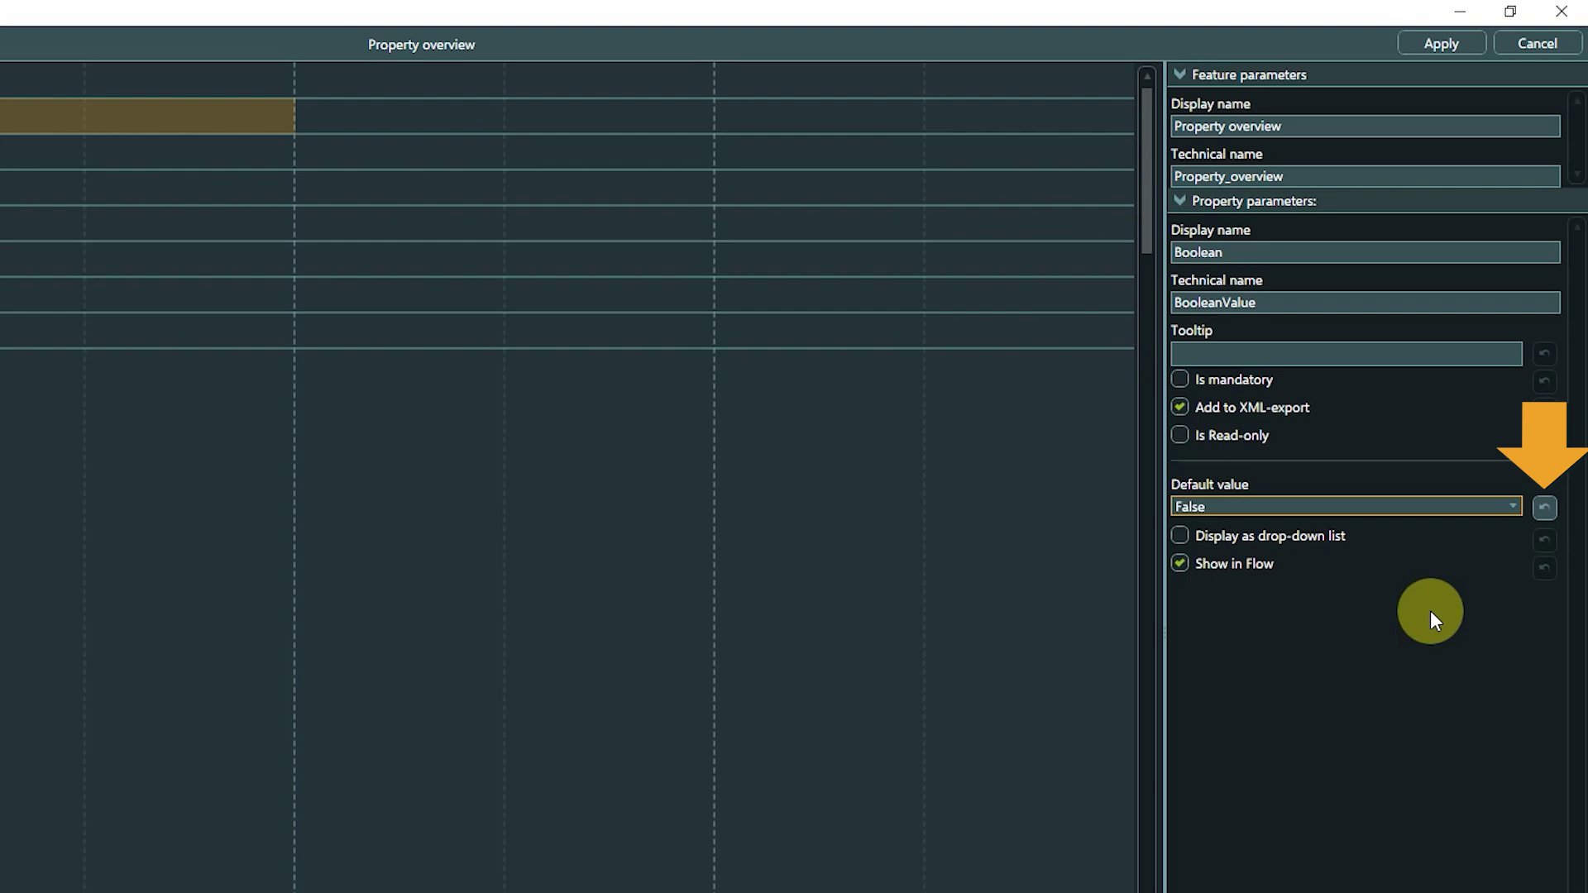
pyautogui.click(1546, 508)
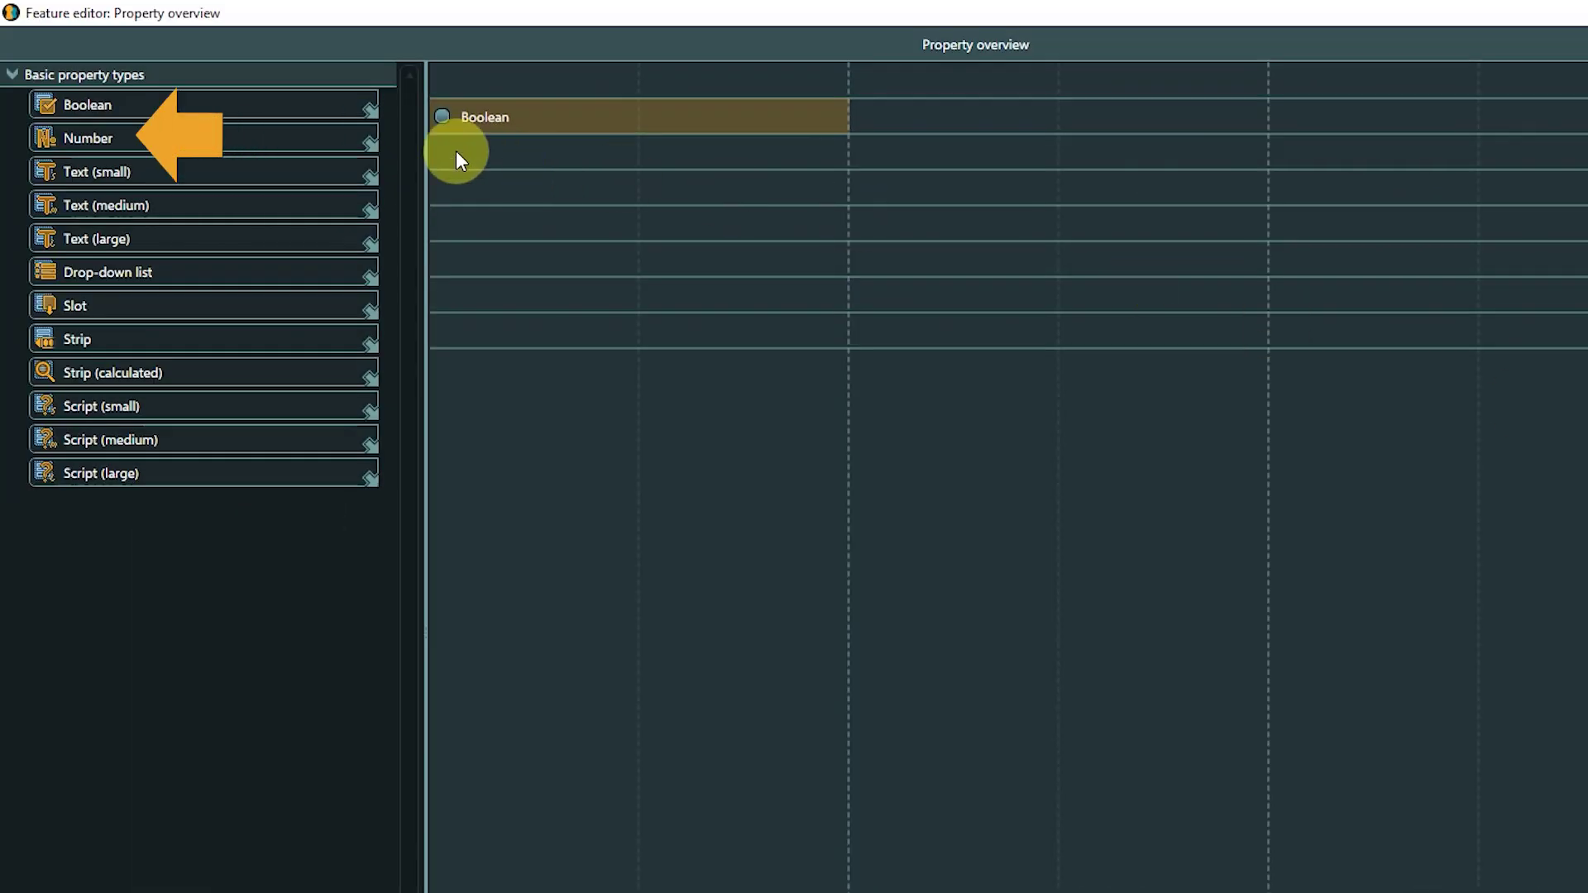
# Add a Number property below the Boolean, leaving one empty row, with minimum value 1 and maximum value 10.
pyautogui.moveTo(283, 139); pyautogui.dragTo(476, 202)
pyautogui.click(536, 191)
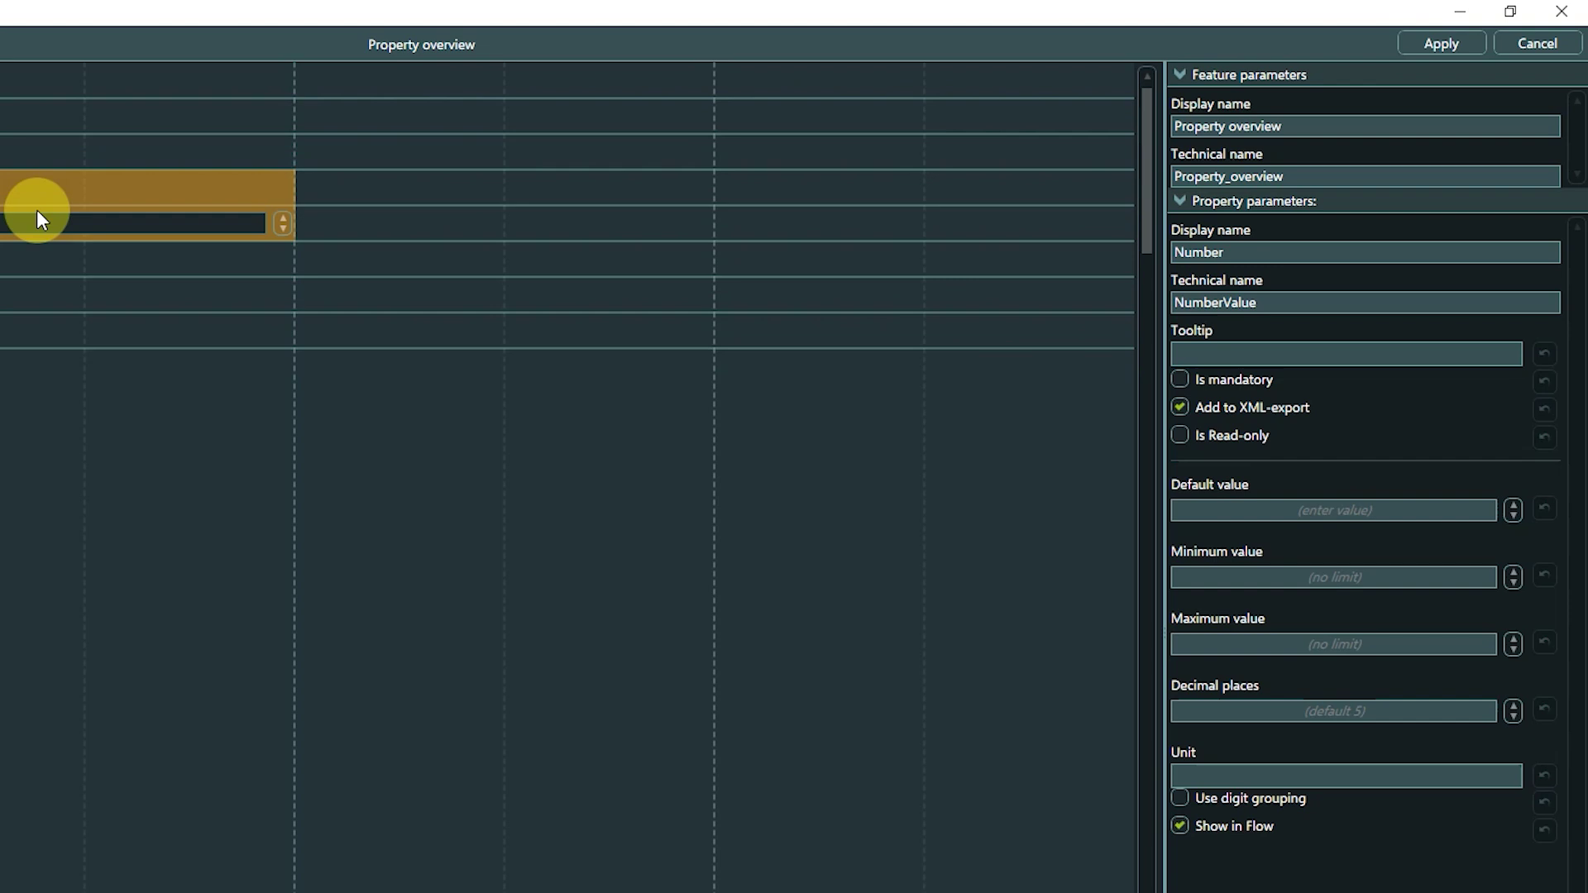
pyautogui.click(1203, 577)
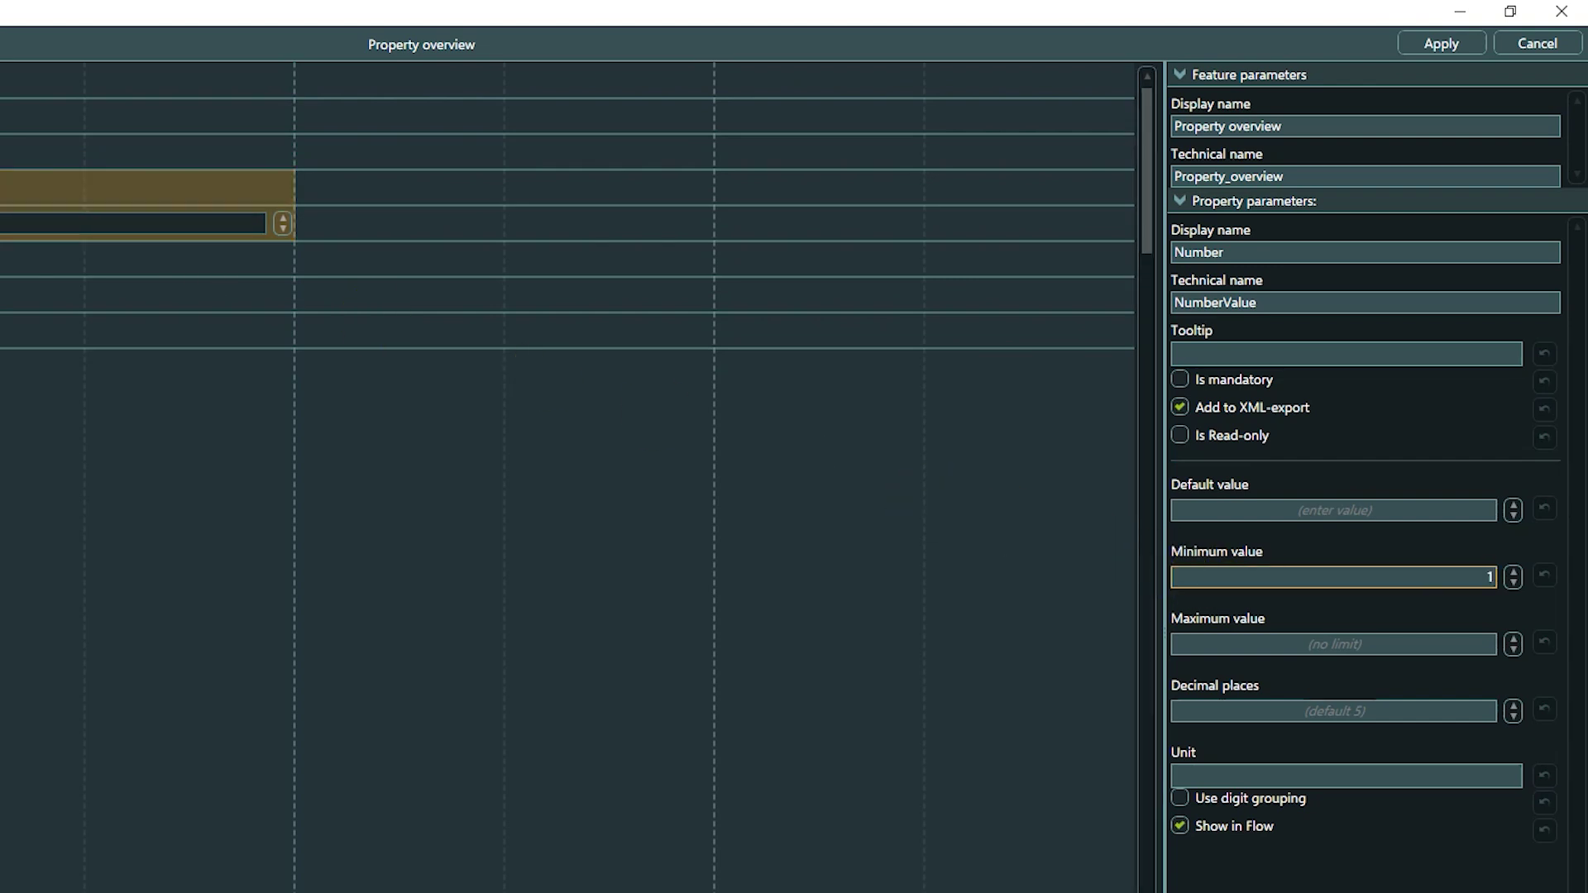
pyautogui.click(1219, 635)
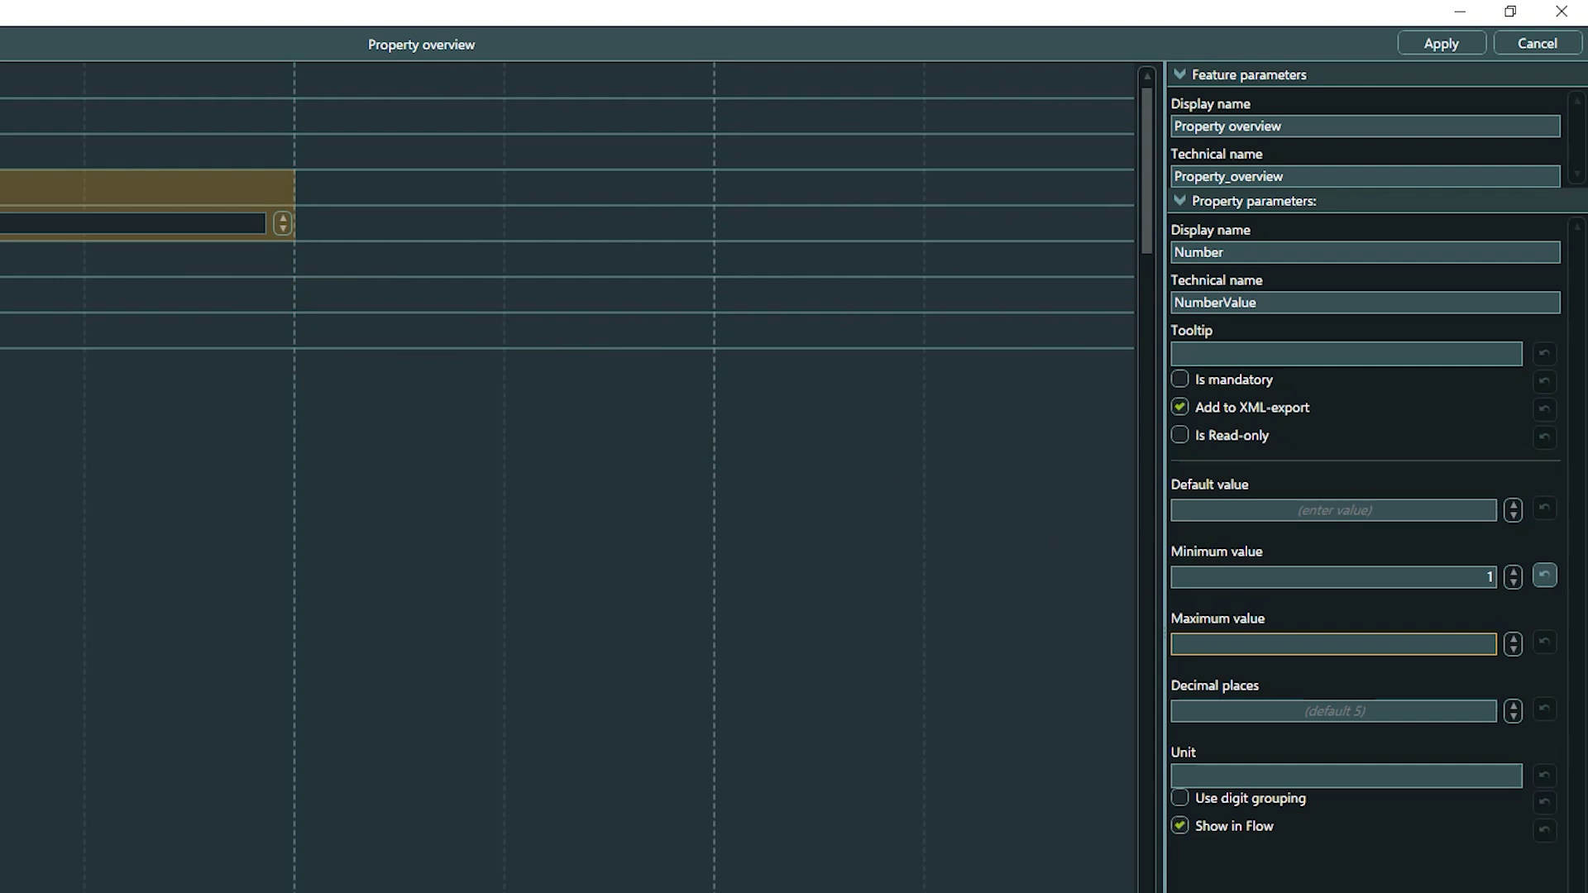
pyautogui.write('10')
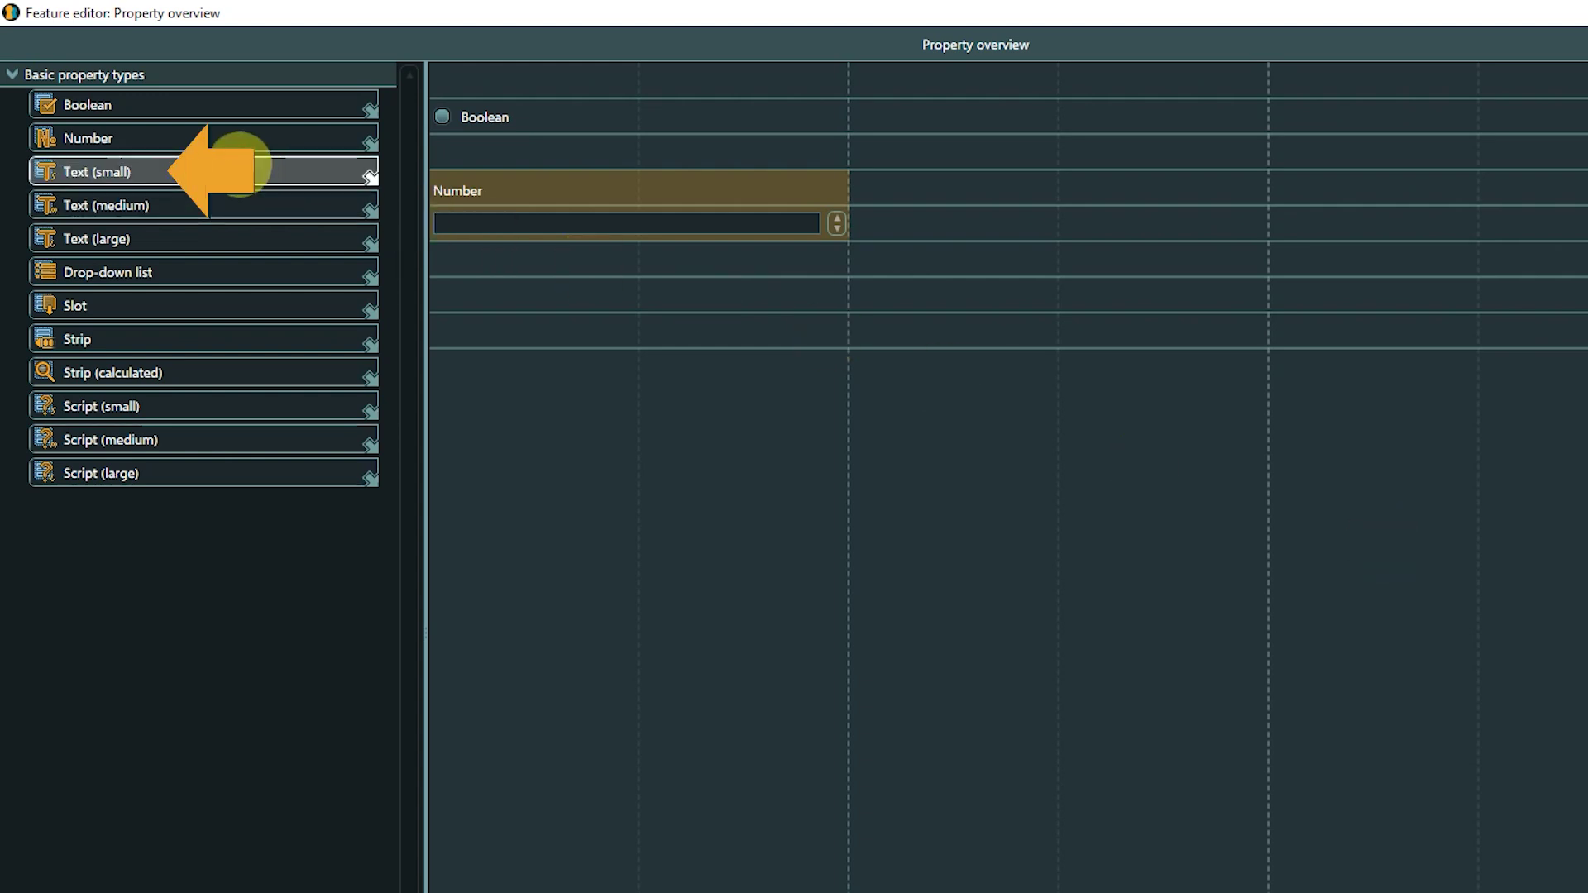
# Add Text (small), Text (medium) and Text (large) properties below the Number property, each separated by an empty row.
pyautogui.moveTo(236, 169); pyautogui.dragTo(478, 305)
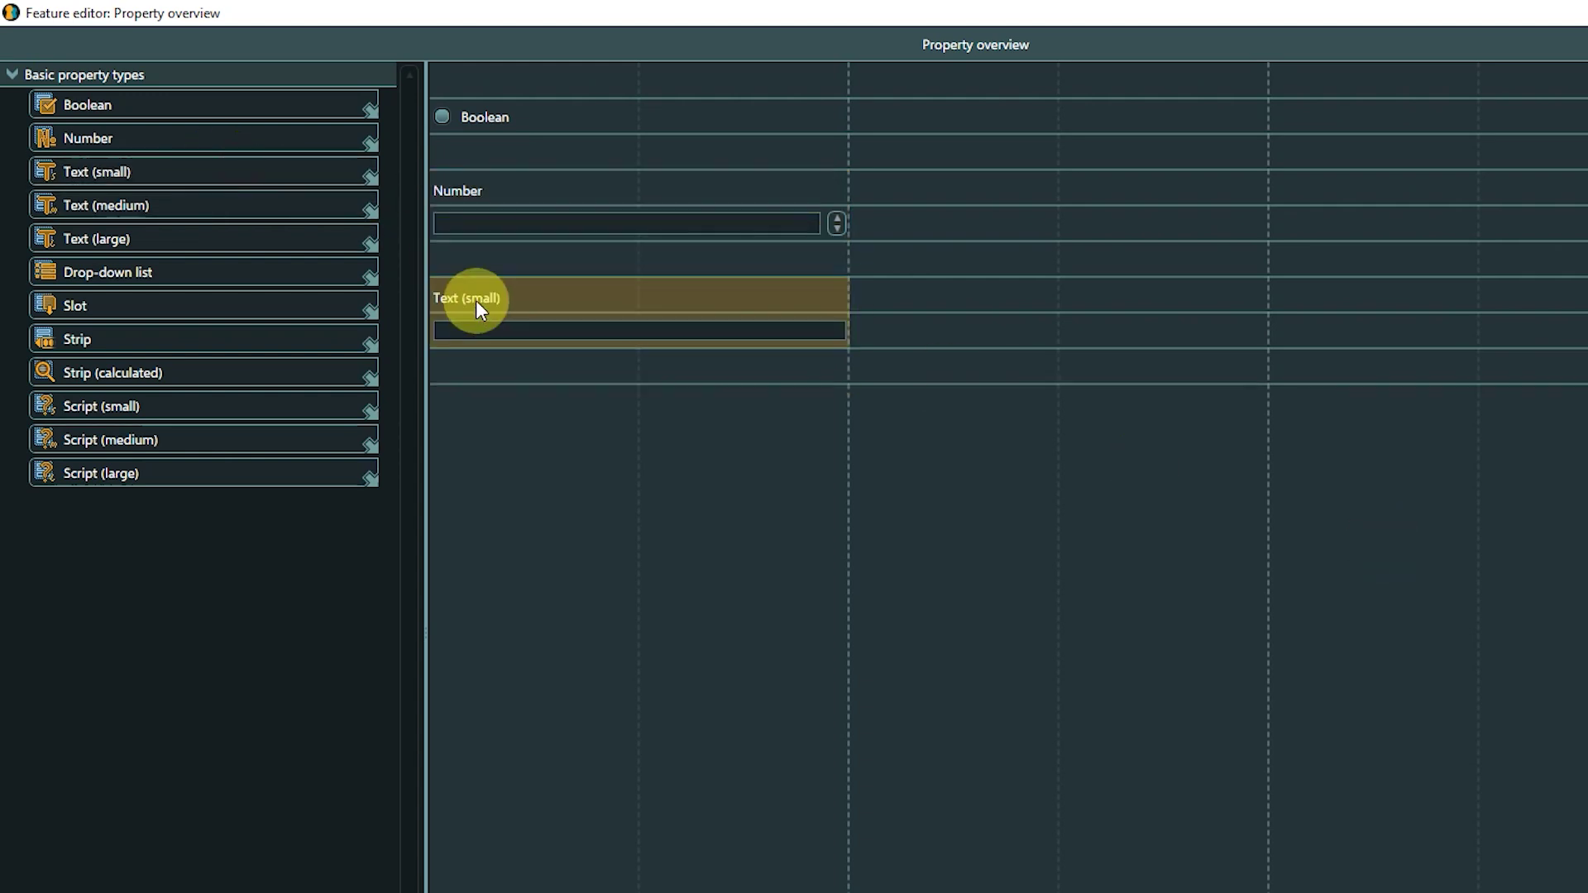
pyautogui.moveTo(234, 206); pyautogui.dragTo(465, 394)
pyautogui.moveTo(173, 238); pyautogui.dragTo(465, 575)
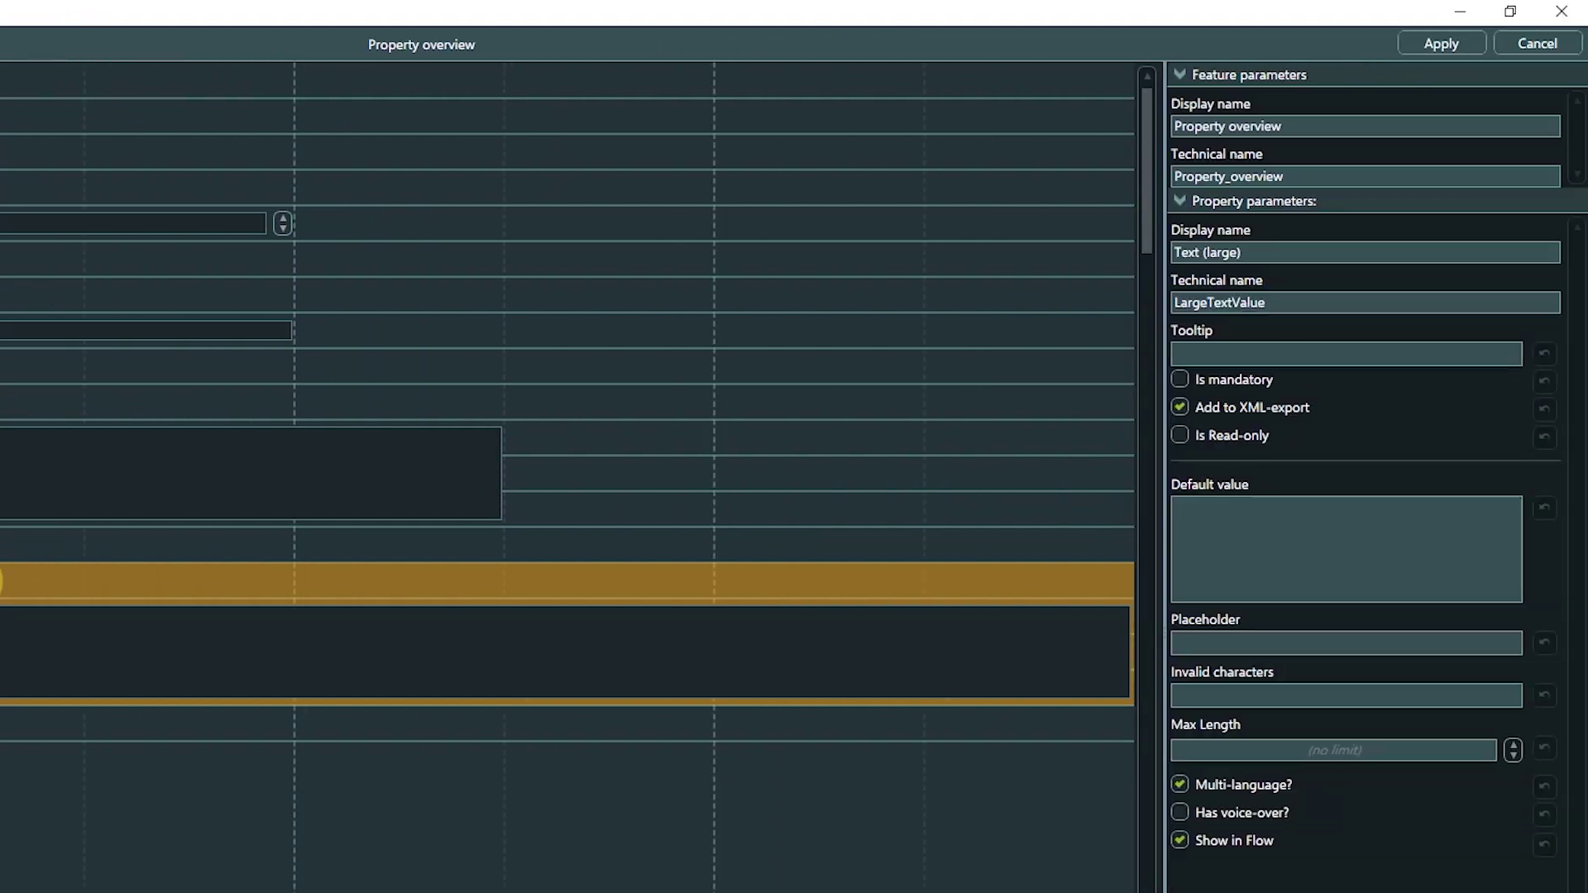
# Give the large text property max length 5000, default value "Now you see me" and placeholder "Now you don't", and make it mandatory.
pyautogui.click(1223, 749)
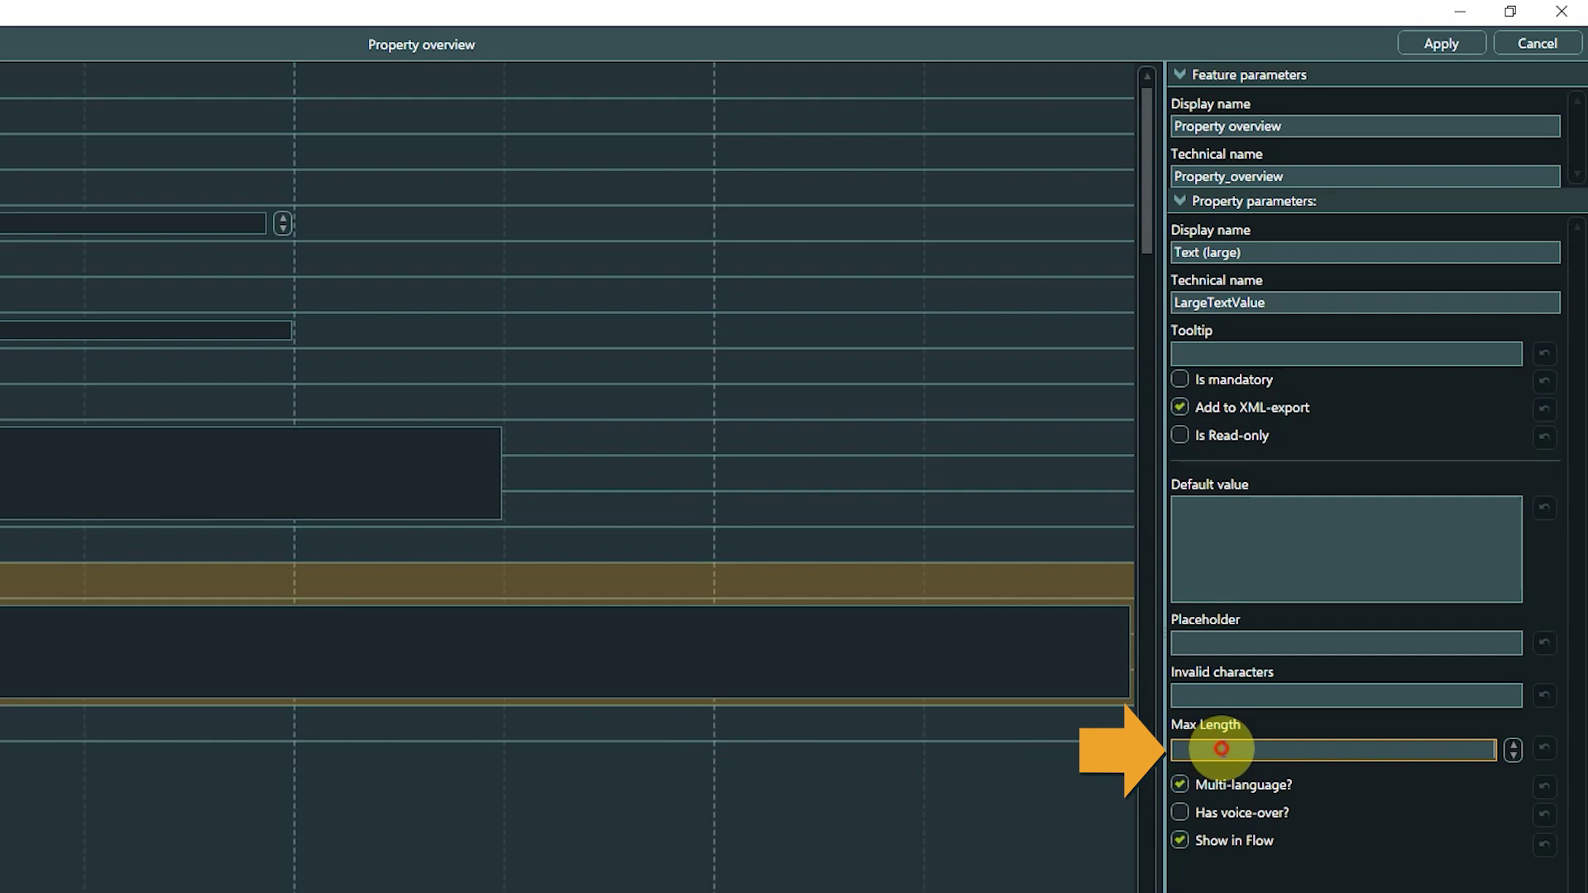
pyautogui.write('5000')
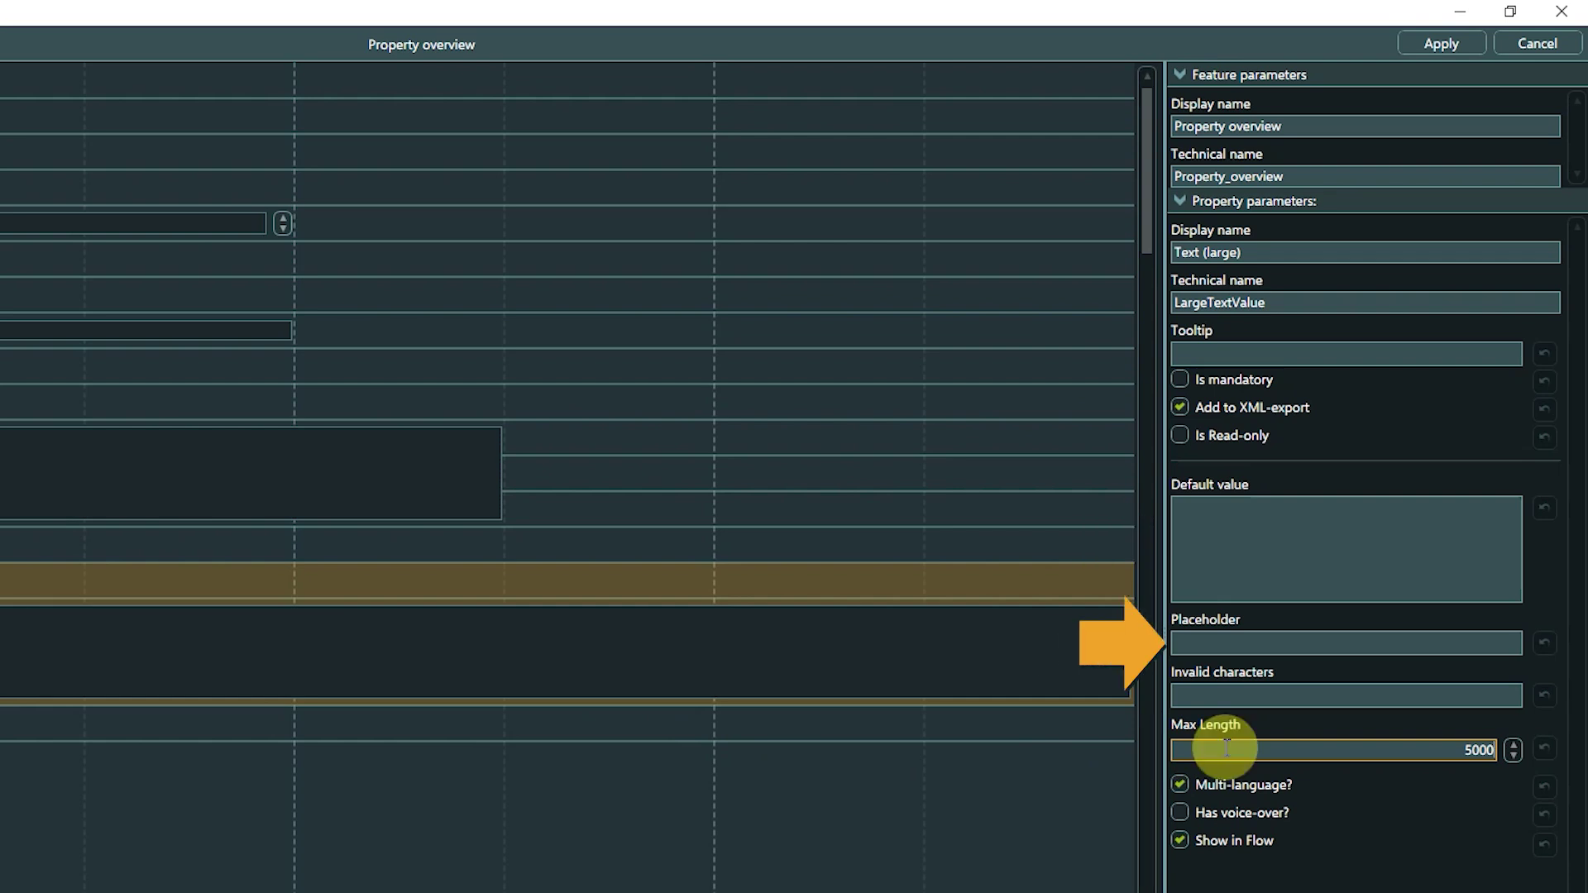
pyautogui.click(1285, 544)
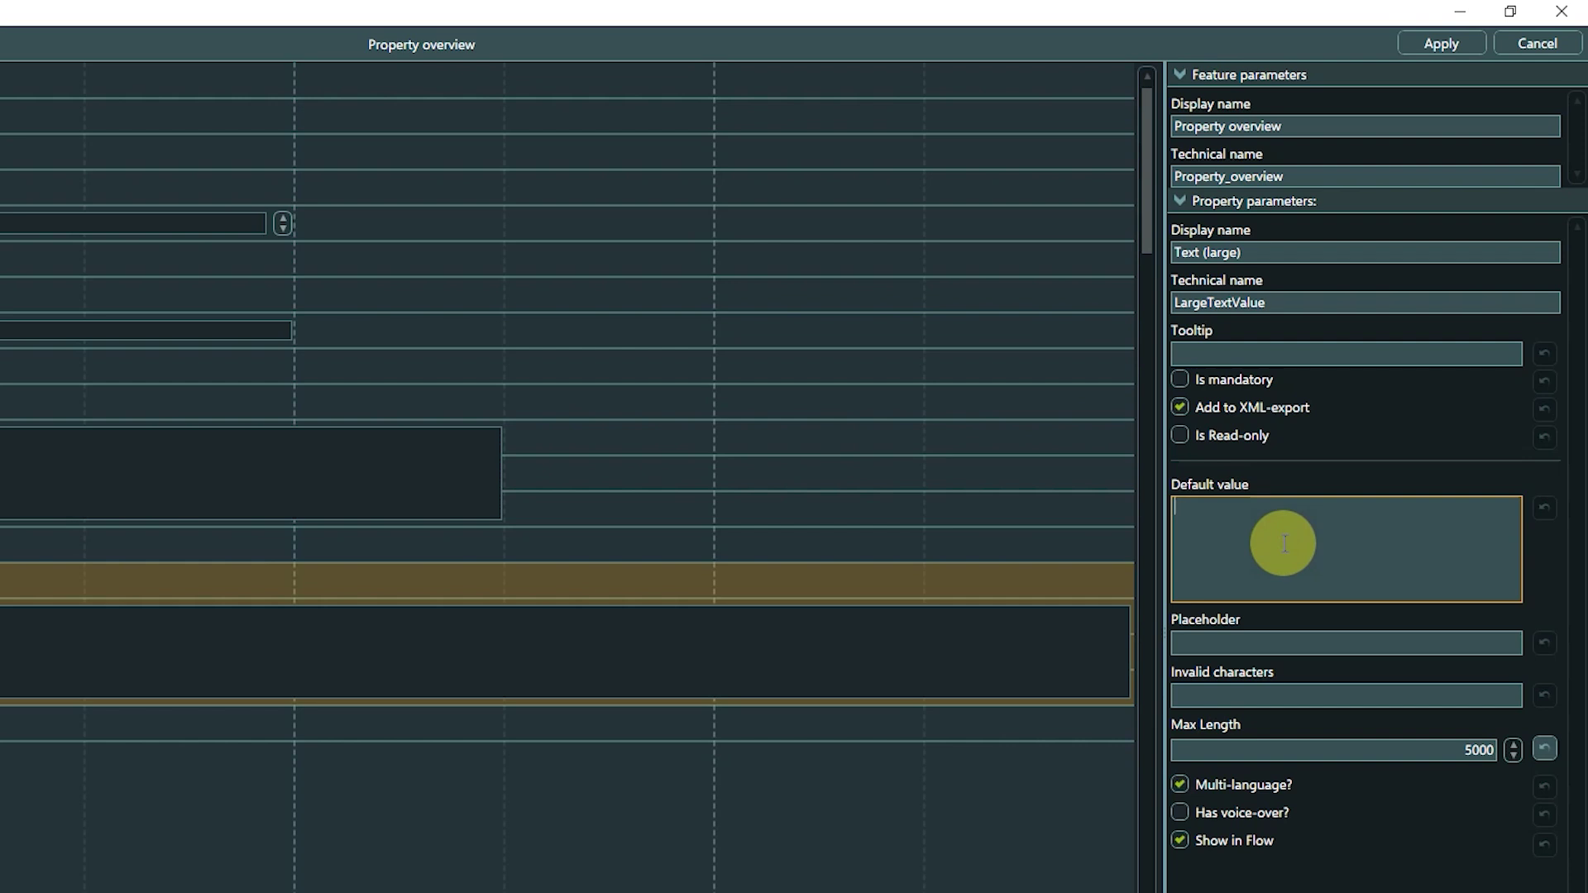
pyautogui.write('Now you see me')
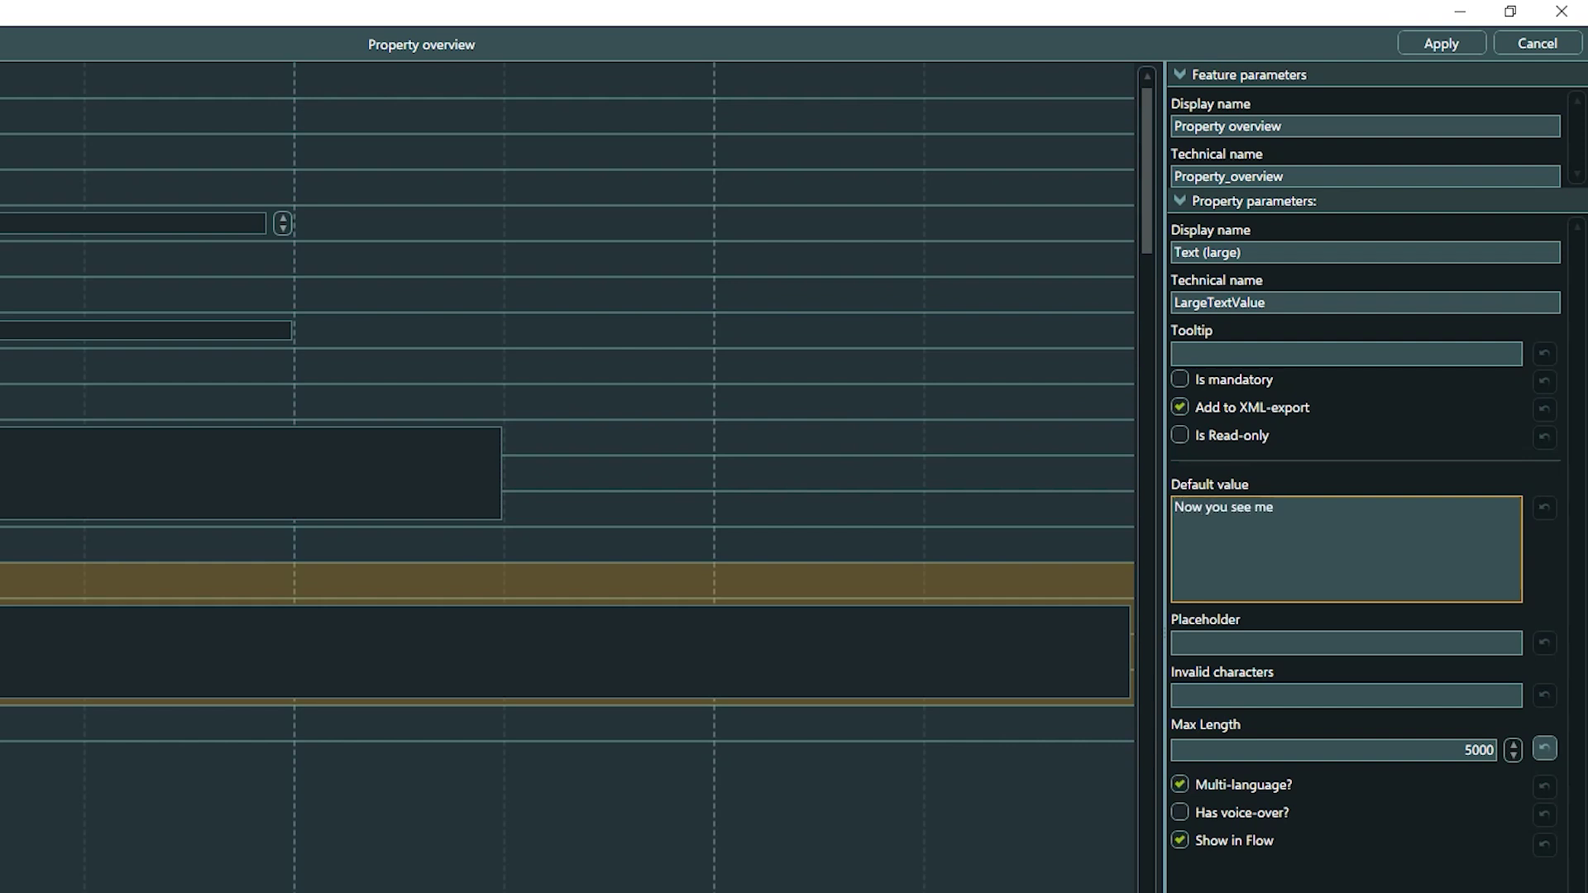
pyautogui.click(1261, 642)
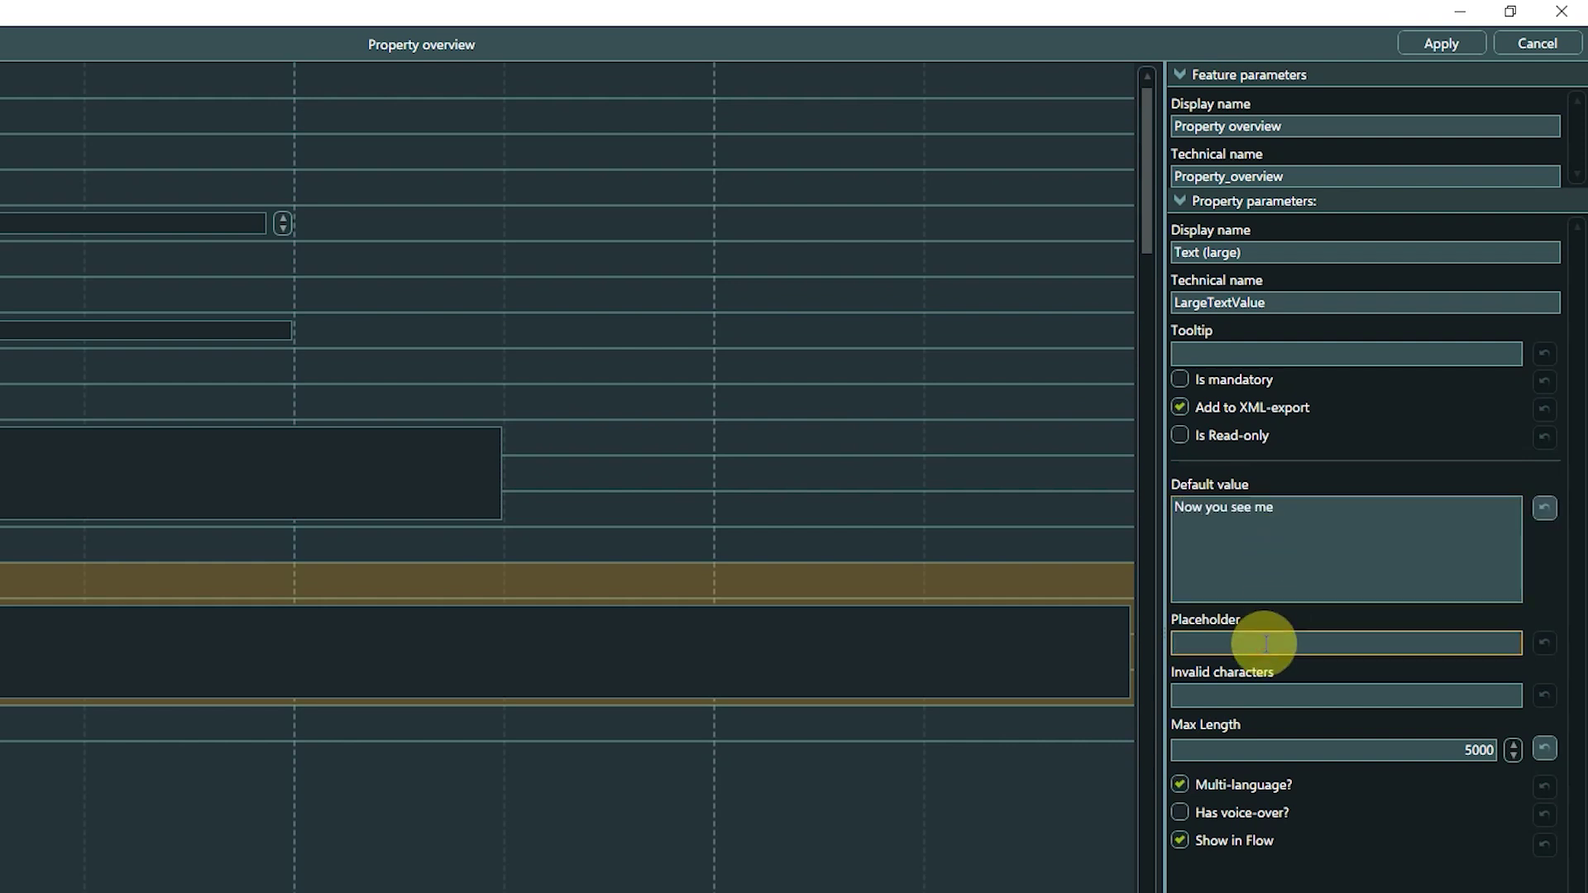
pyautogui.write('Now you d')
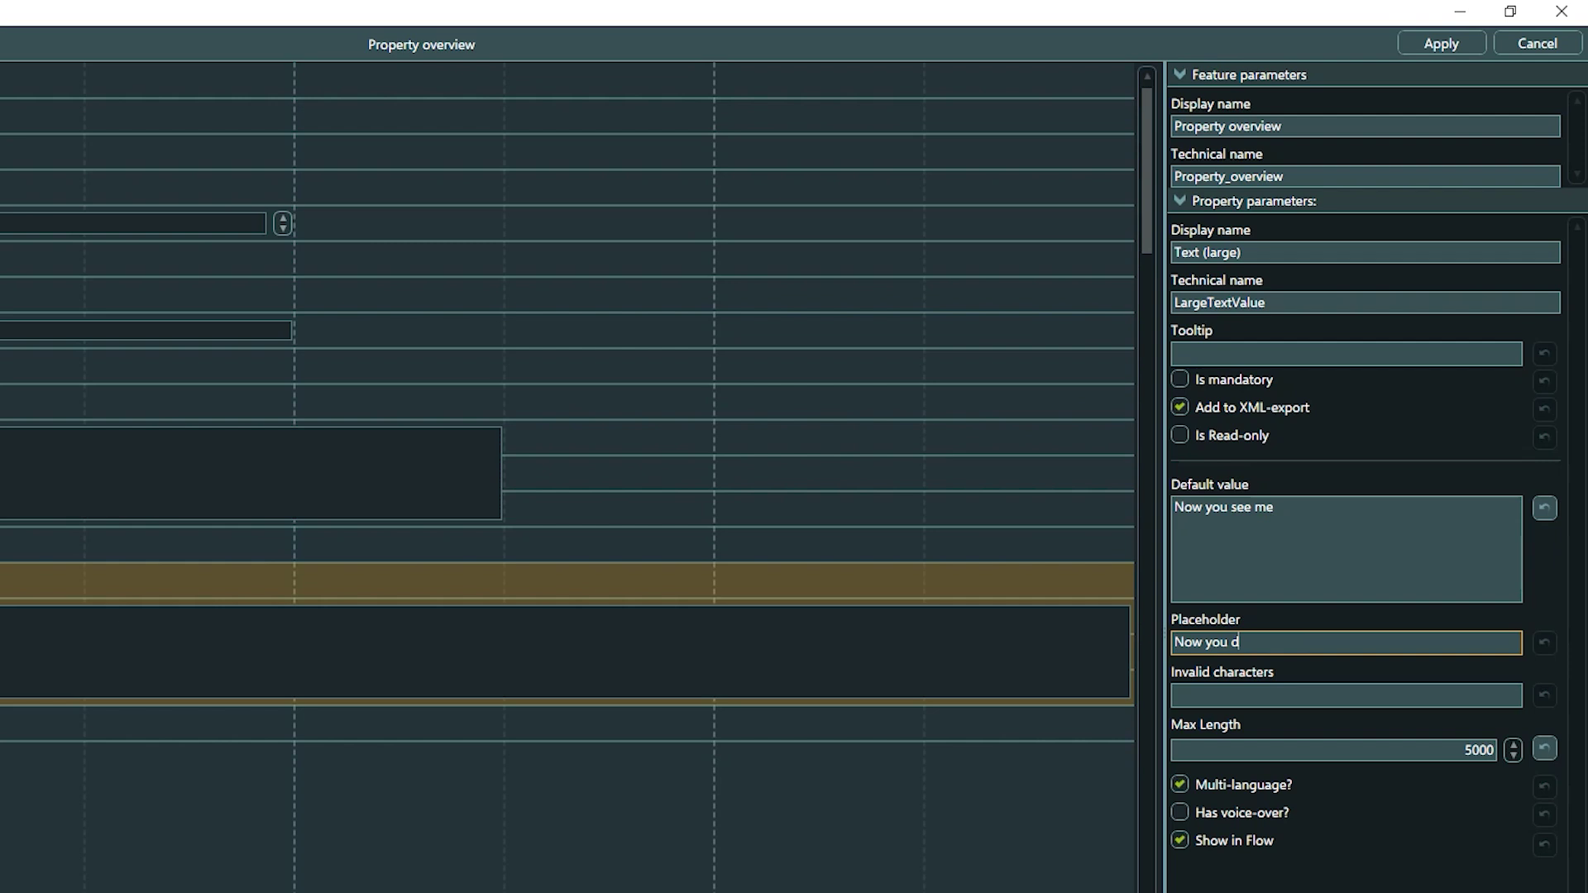
pyautogui.write("on't")
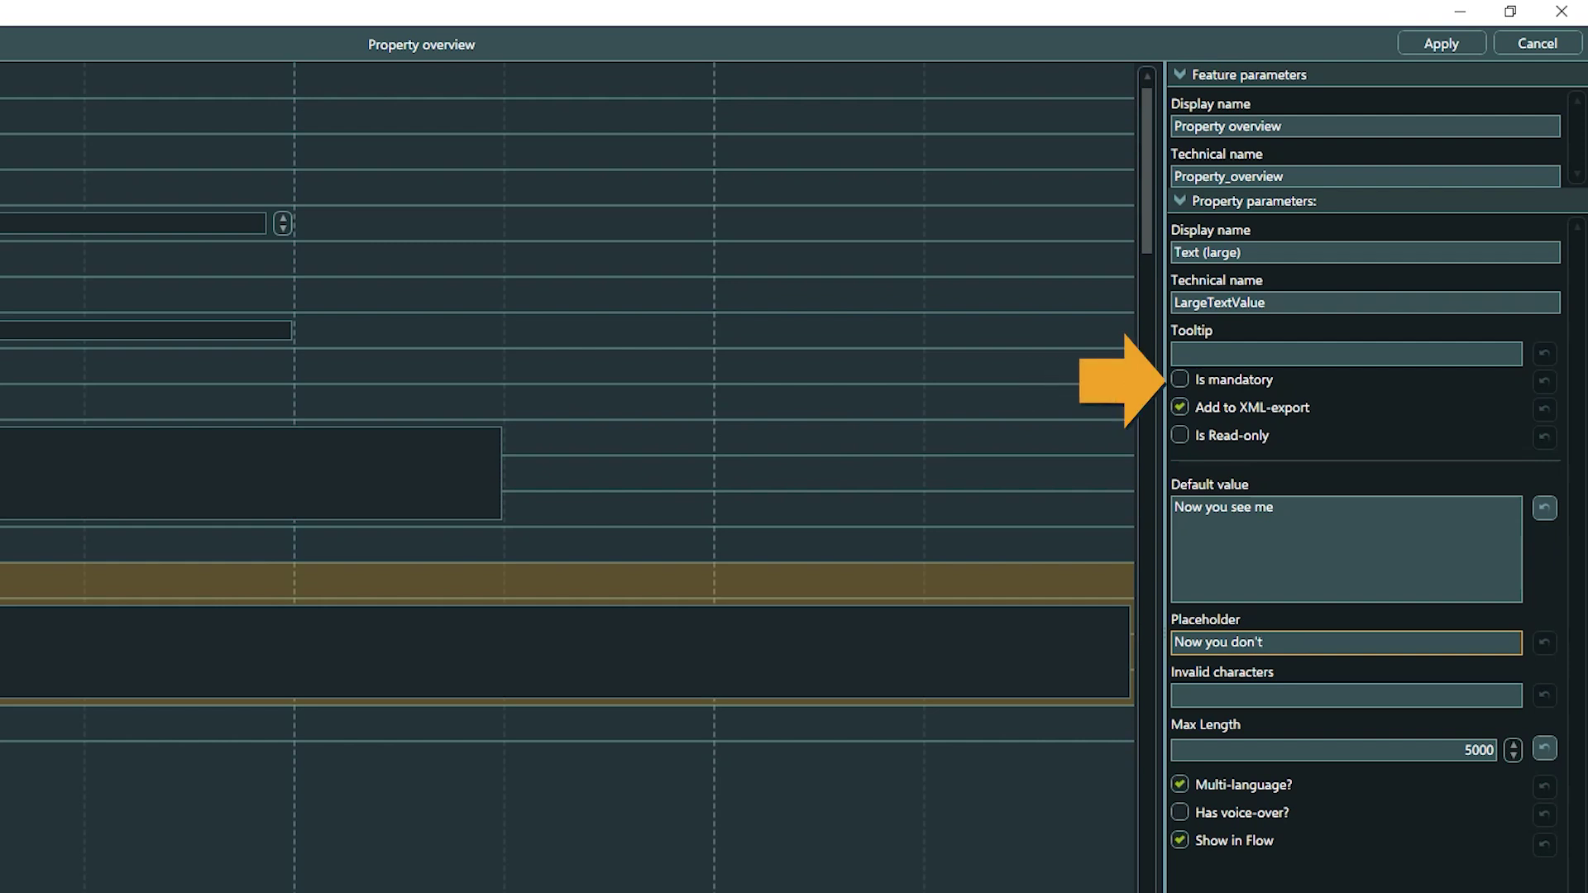
pyautogui.click(1182, 381)
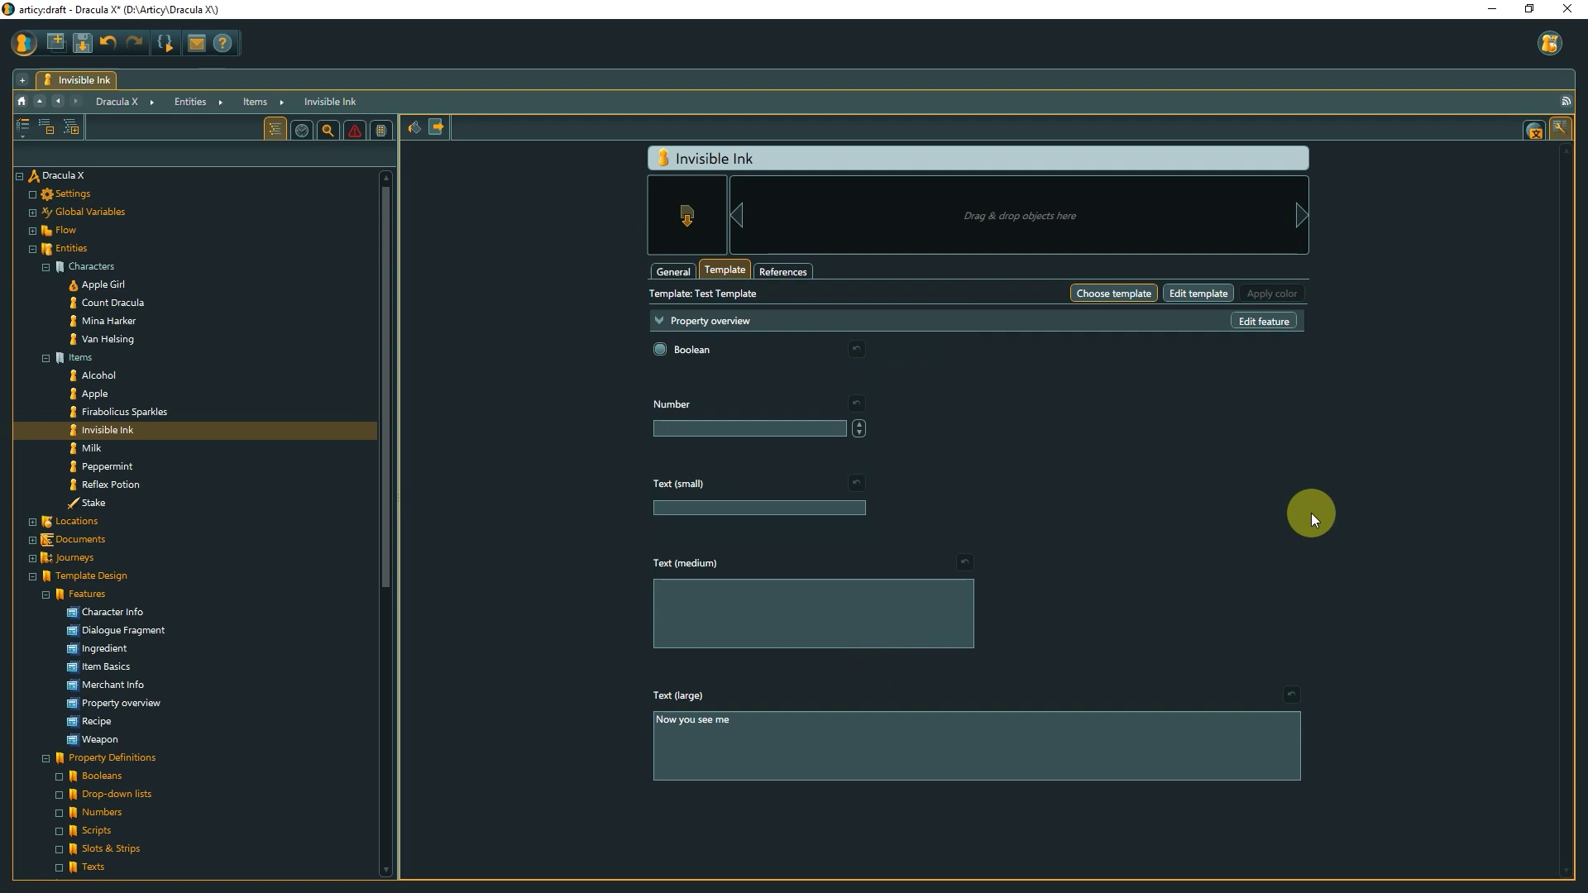
# Clear the default text from the Invisible Ink entity's Text (large) field.
pyautogui.moveTo(728, 721); pyautogui.dragTo(602, 705)
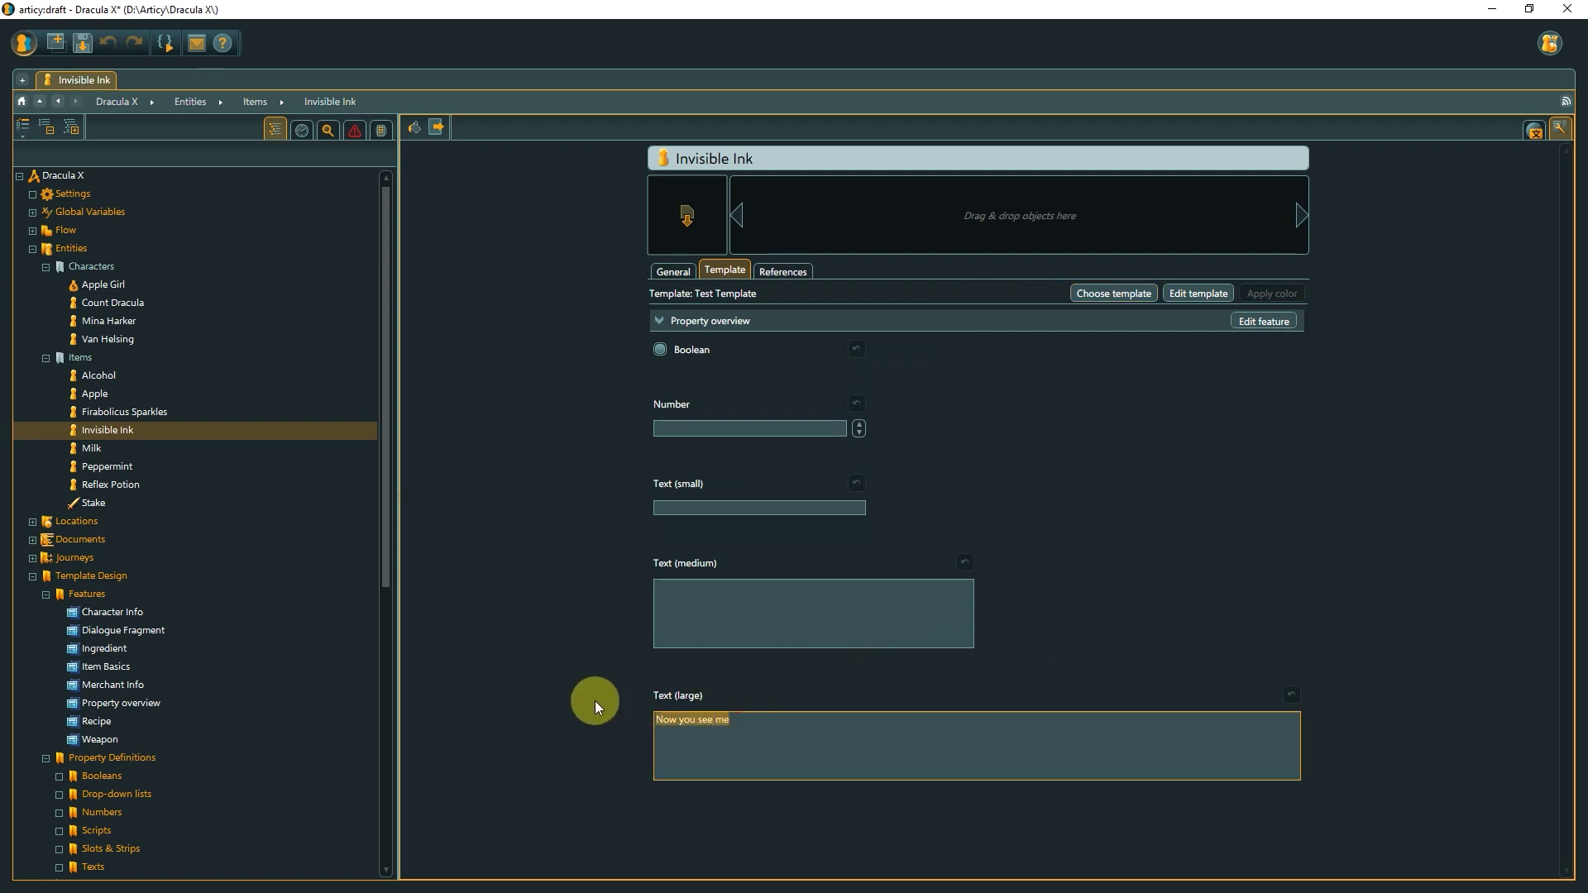
pyautogui.press('Delete')
pyautogui.click(597, 631)
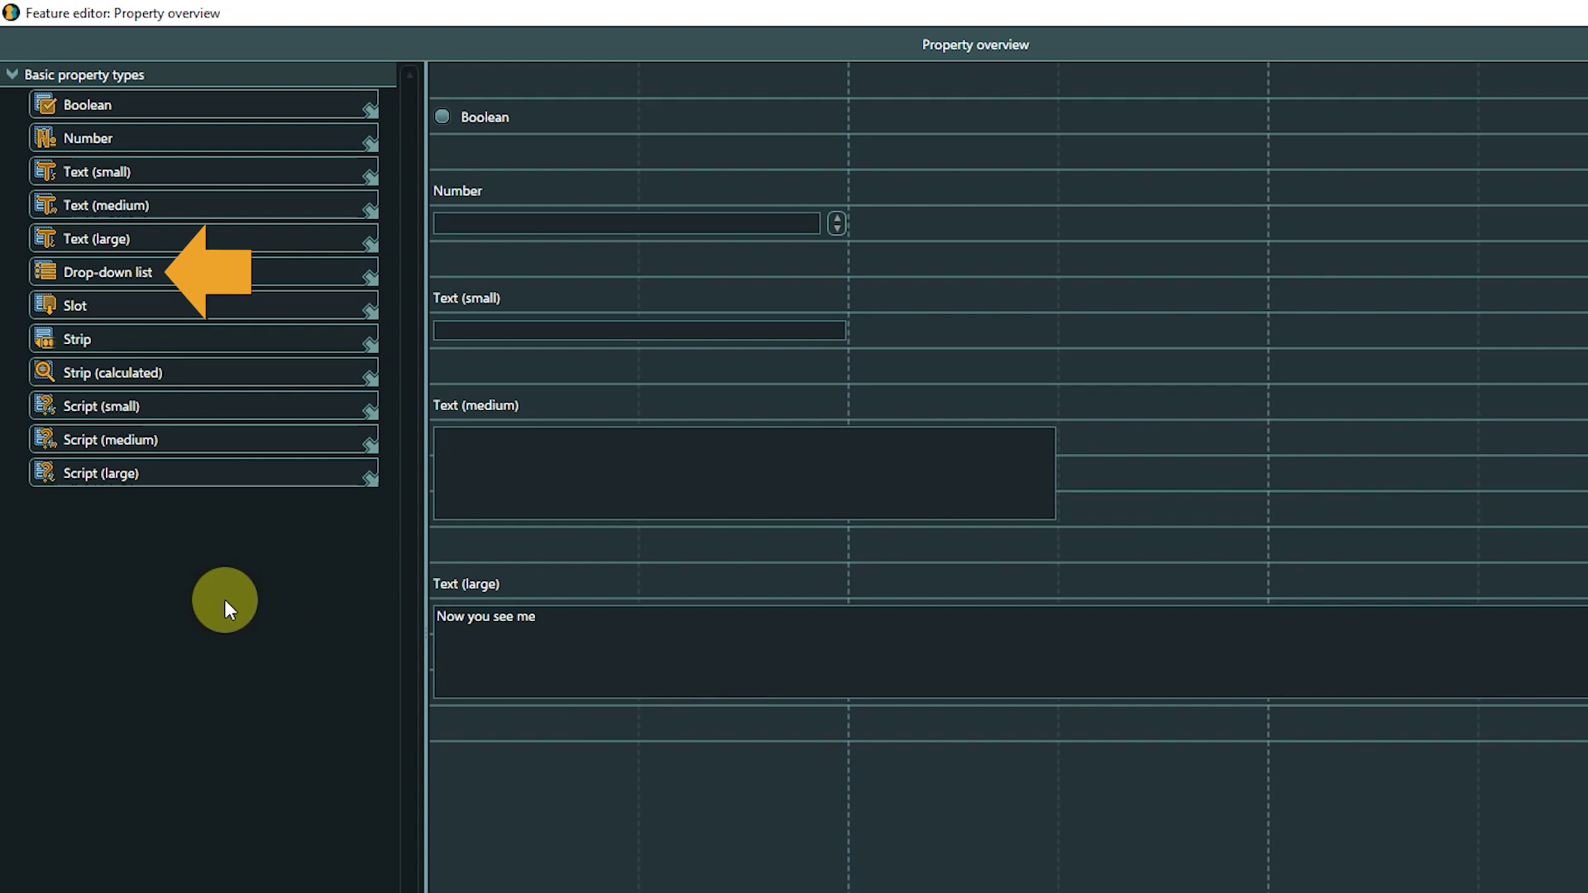
# Add a Drop-down list property below the large text property, adding a second list value and removing it again.
pyautogui.click(214, 274)
pyautogui.moveTo(215, 274); pyautogui.dragTo(475, 763)
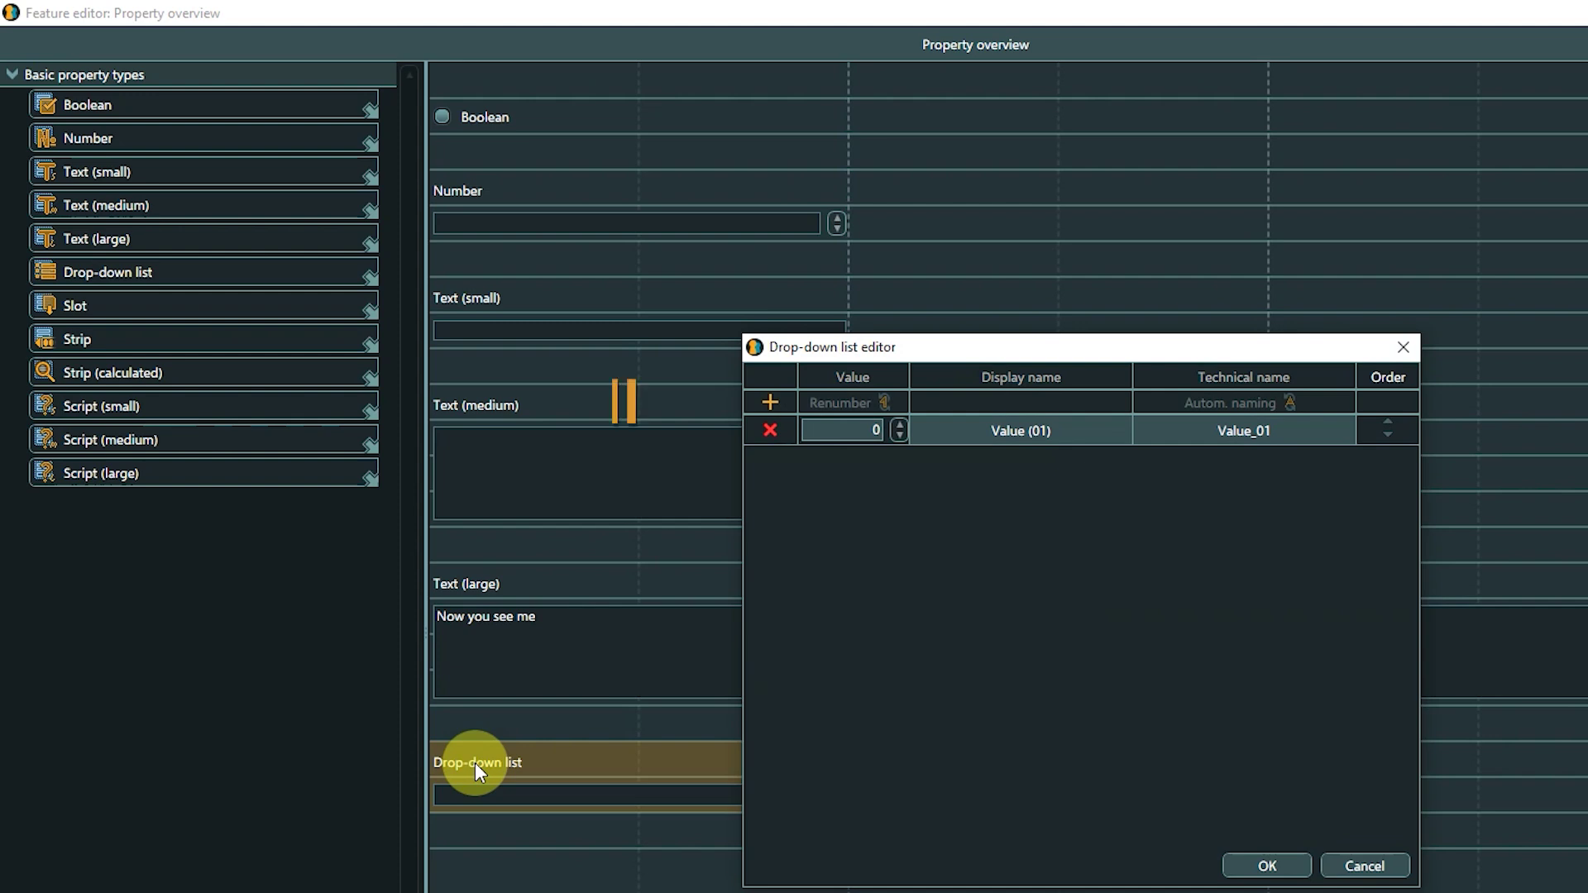
pyautogui.click(765, 405)
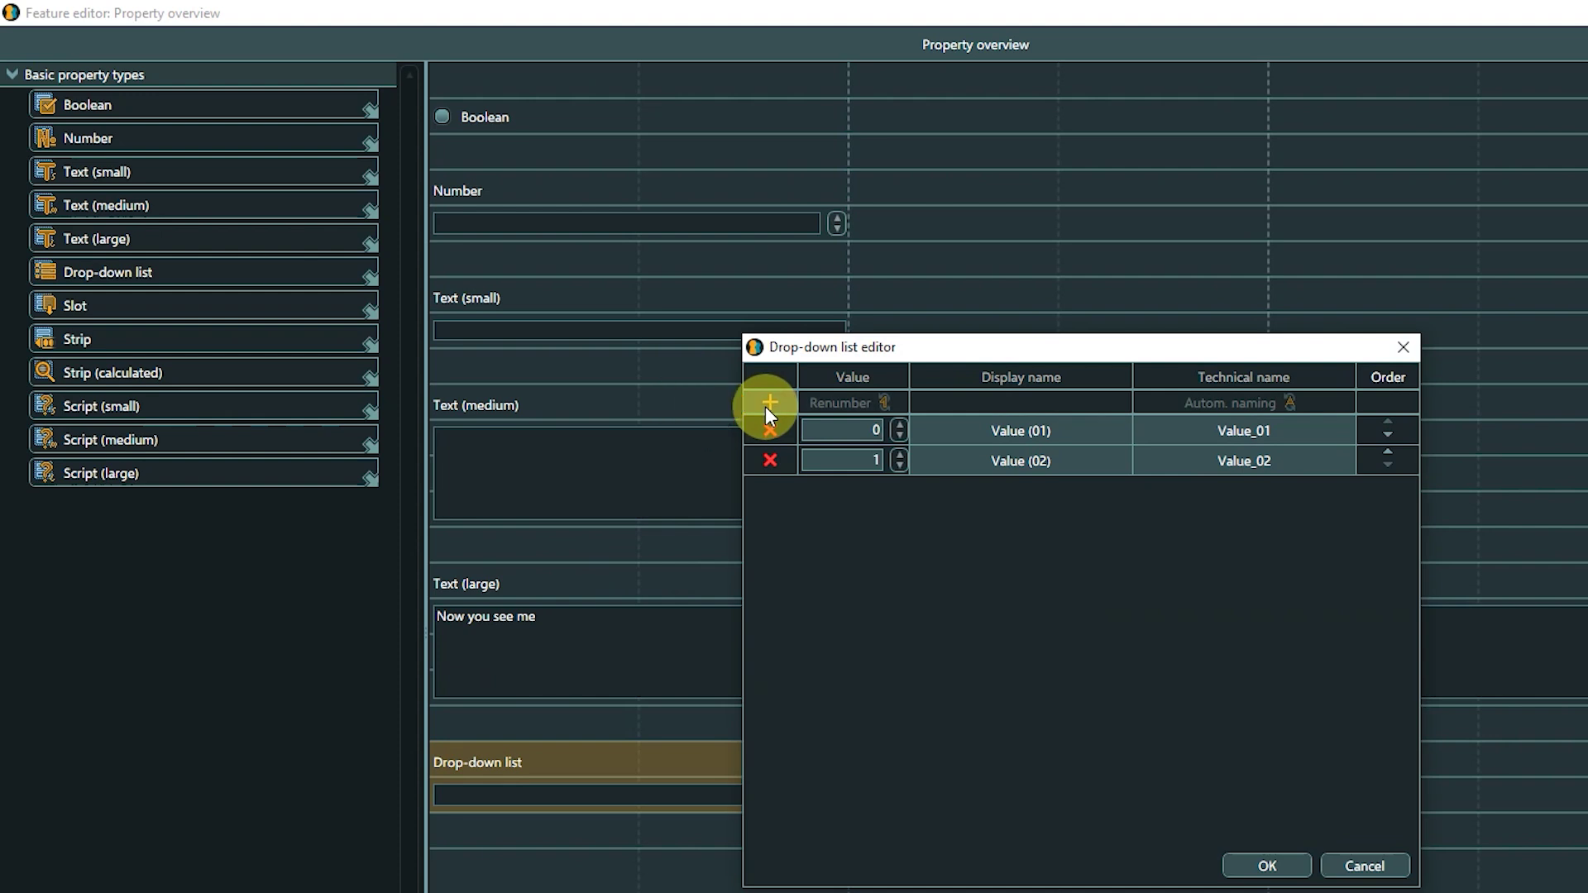
pyautogui.click(771, 459)
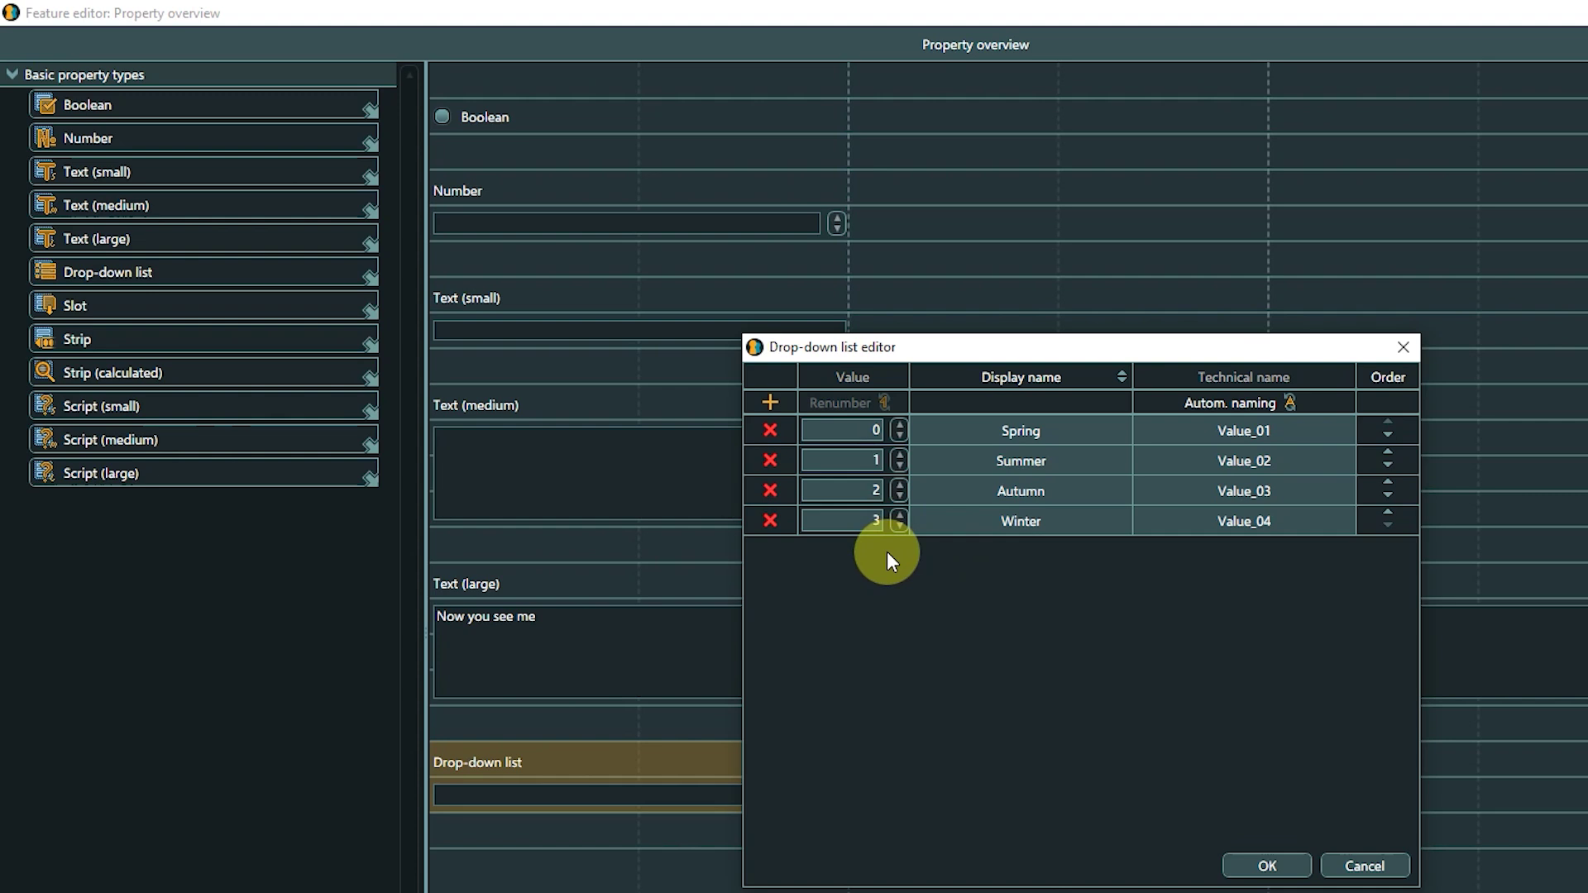
# Move the Winter entry up to the first place in the drop-down list, above Spring.
pyautogui.click(1385, 513)
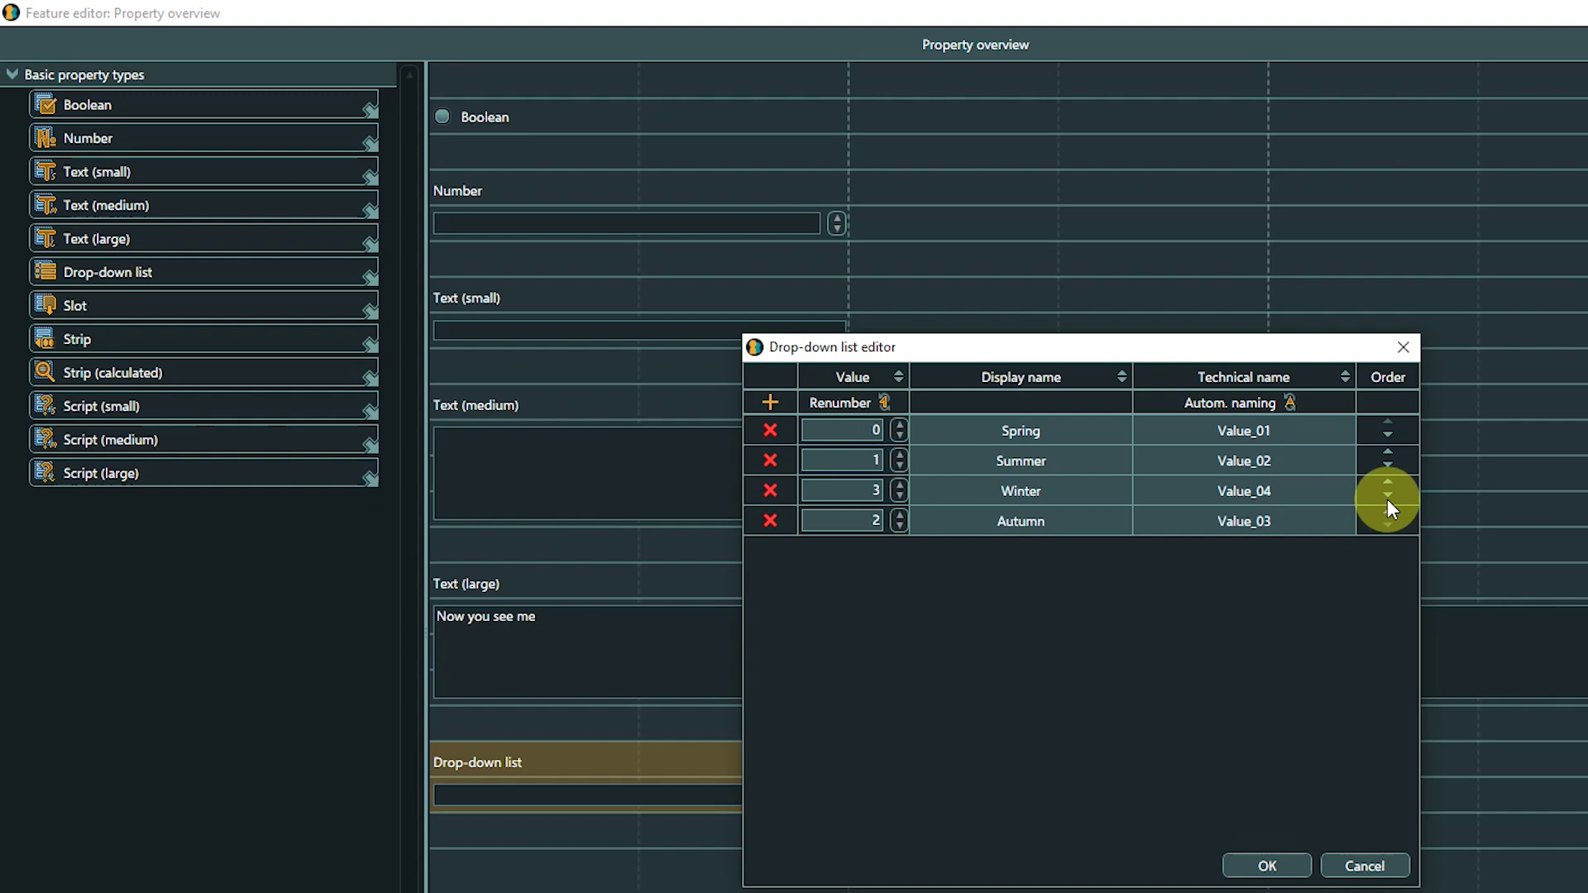
pyautogui.click(1386, 484)
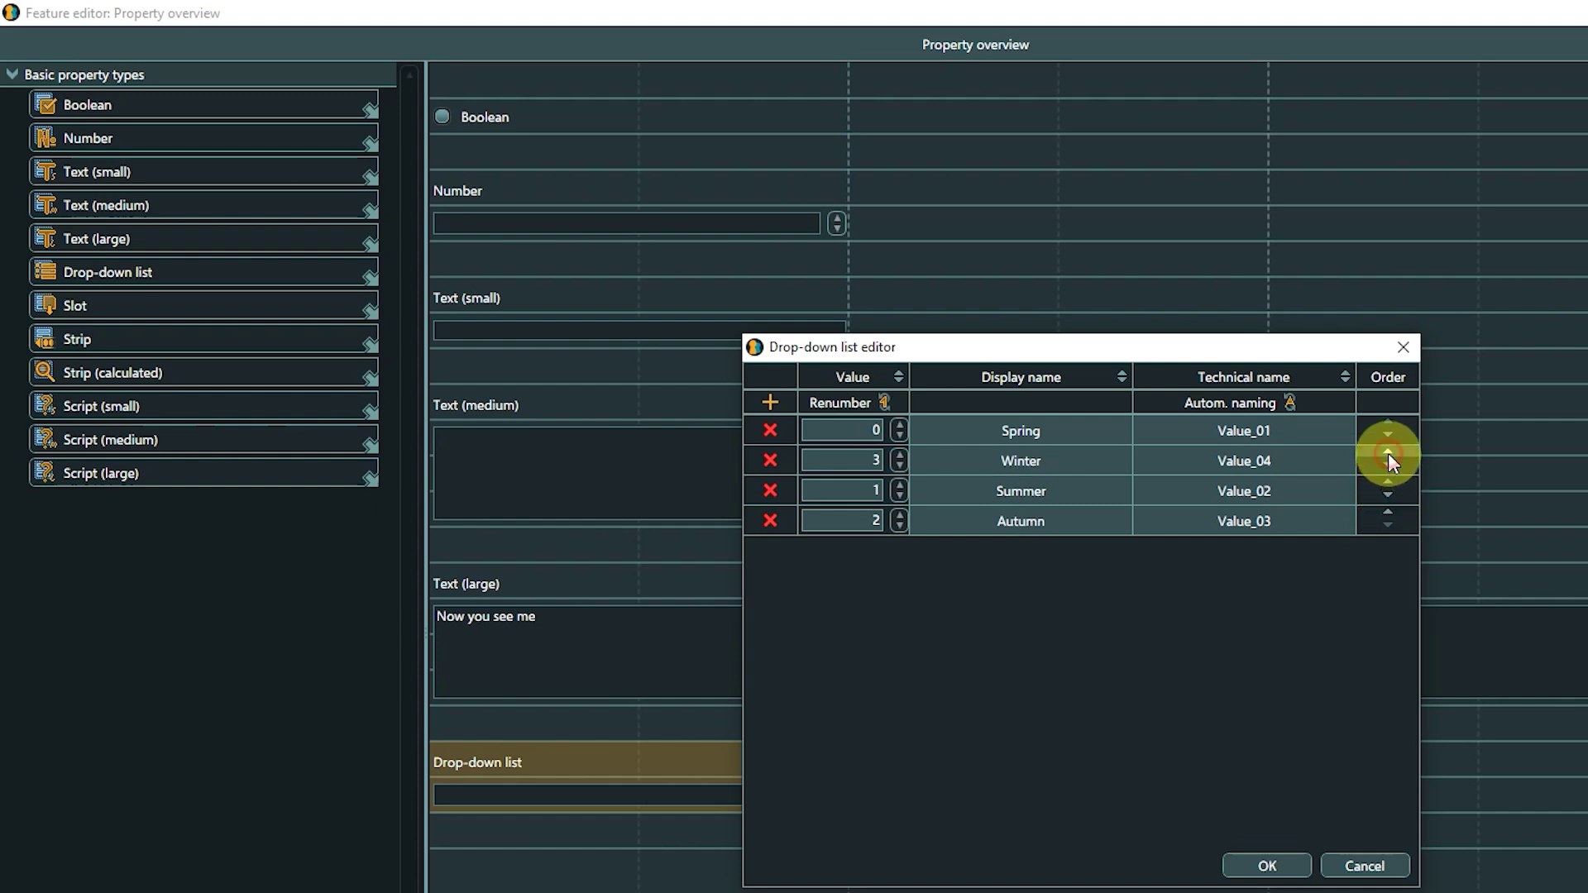
pyautogui.click(1388, 453)
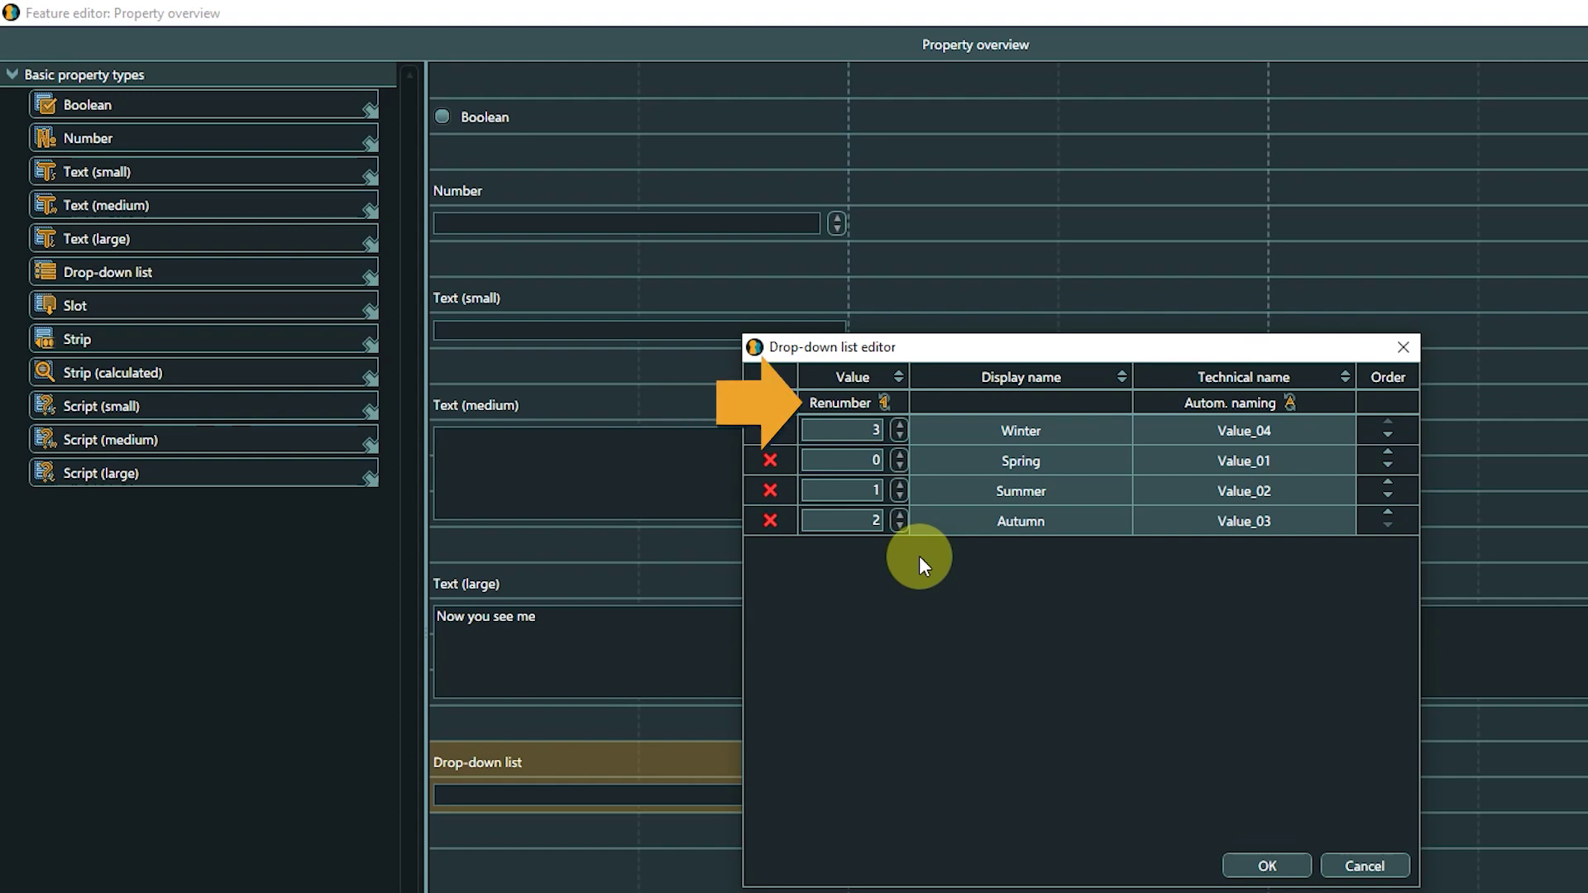
# Renumber the drop-down list values and set Winter's value to 0.
pyautogui.click(836, 404)
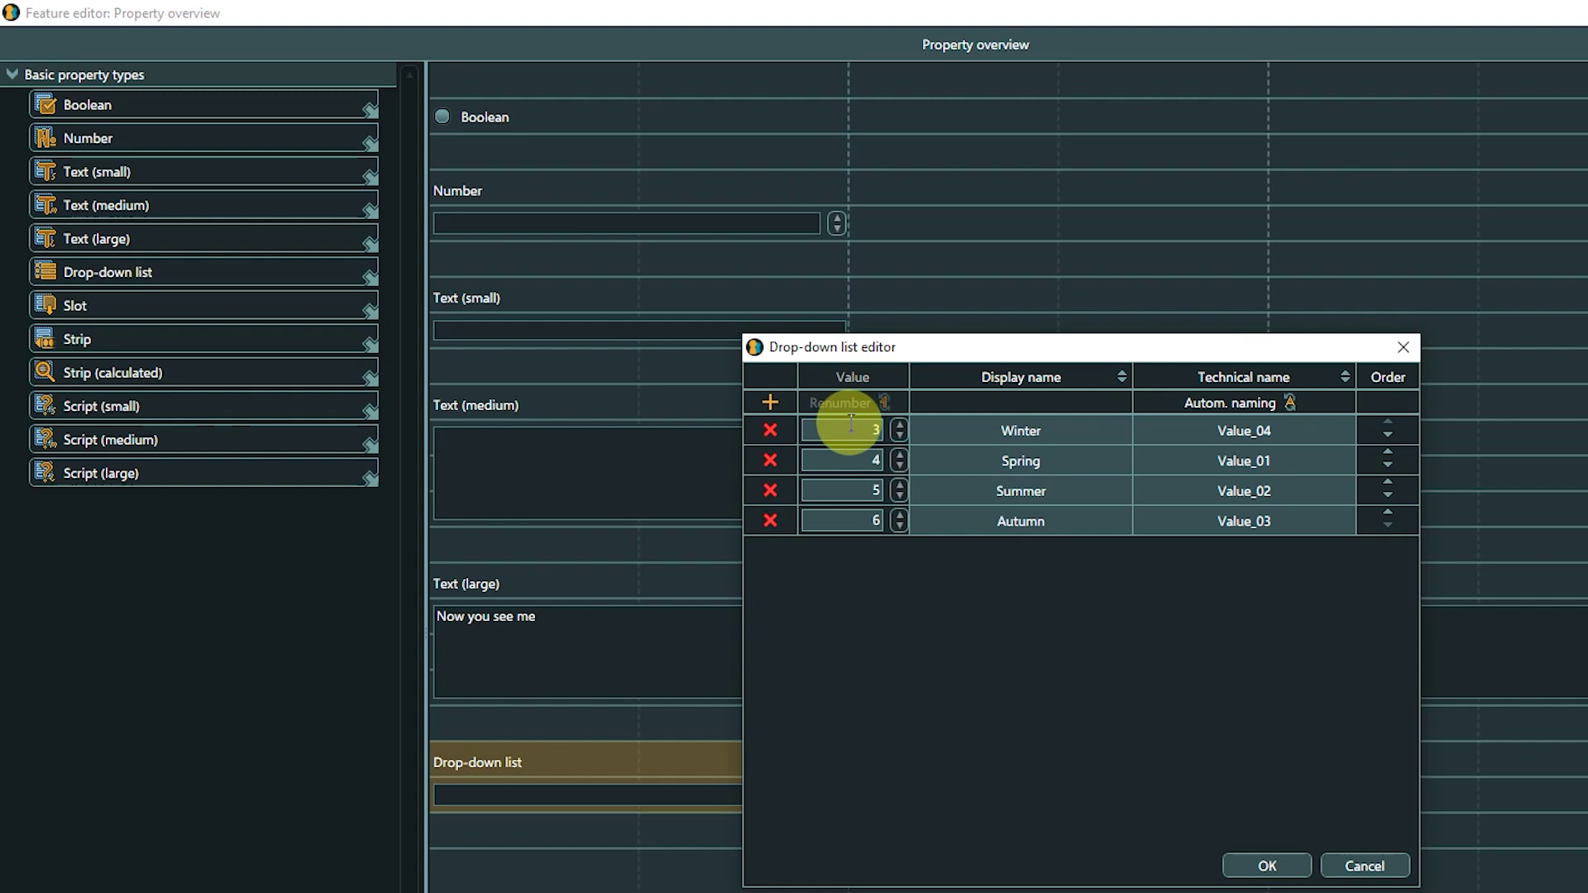
pyautogui.click(868, 429)
pyautogui.write('0')
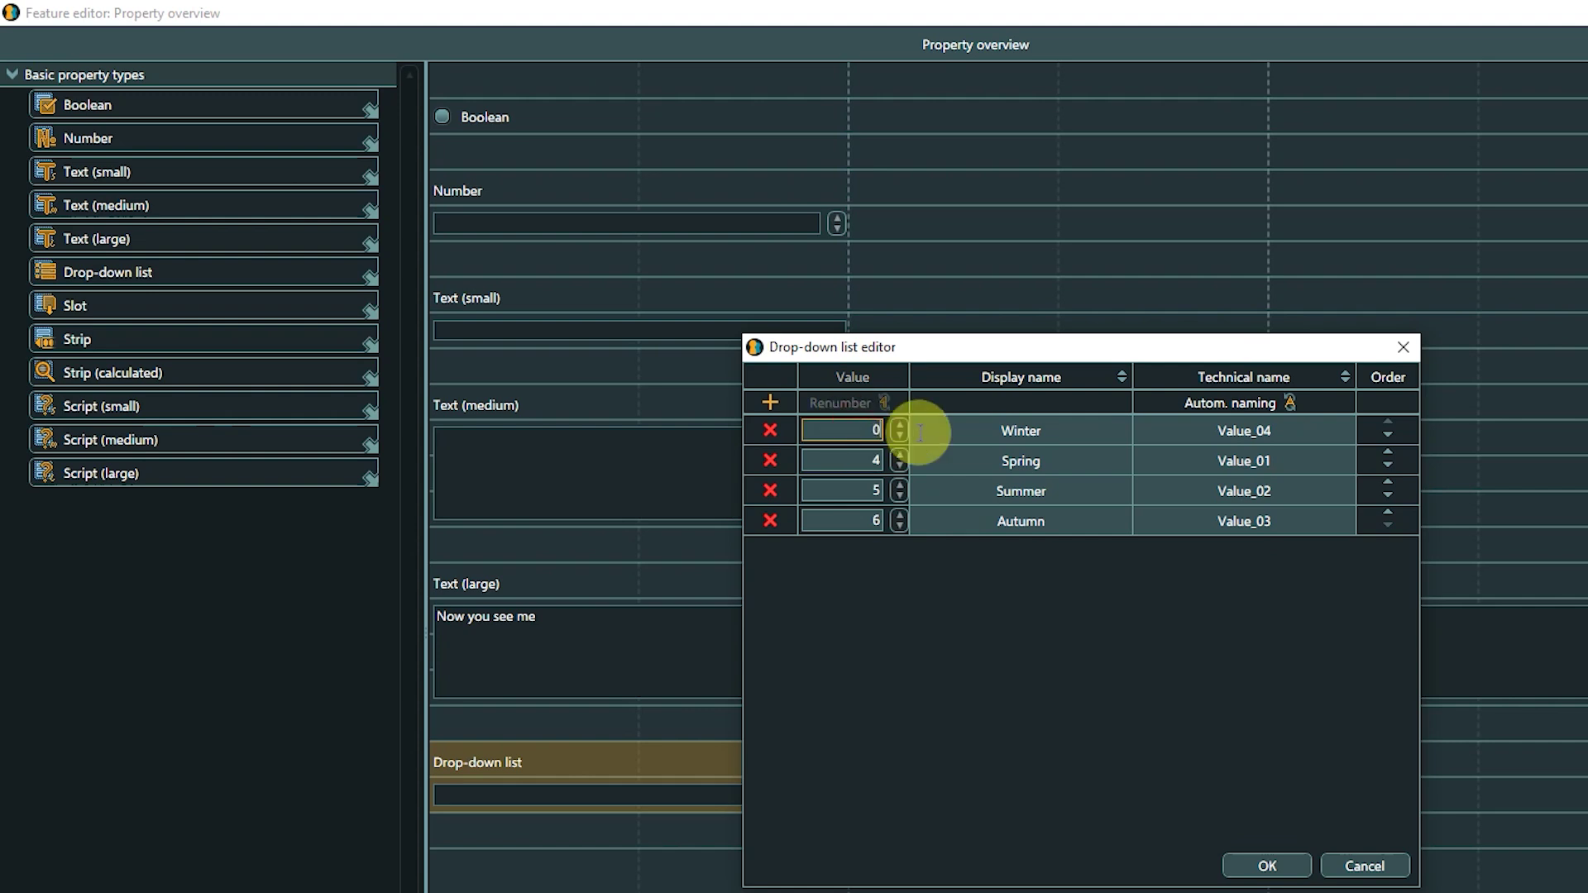
# Renumber the drop-down list values consecutively from 0, and try the duplicate value 3 for Summer before setting it back to 2.
pyautogui.click(816, 400)
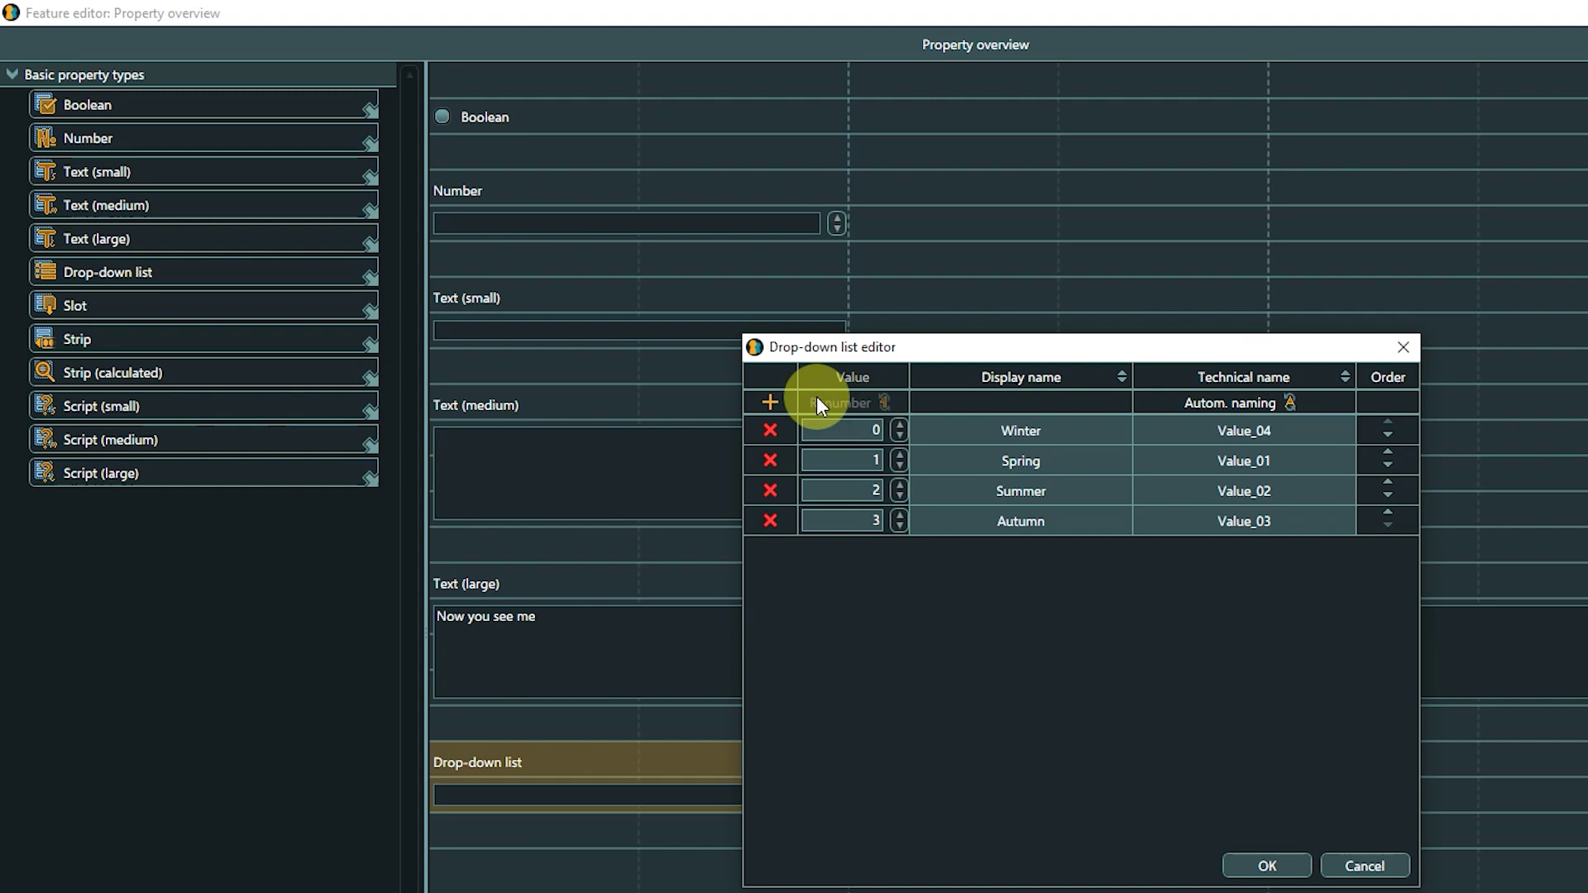
pyautogui.click(875, 489)
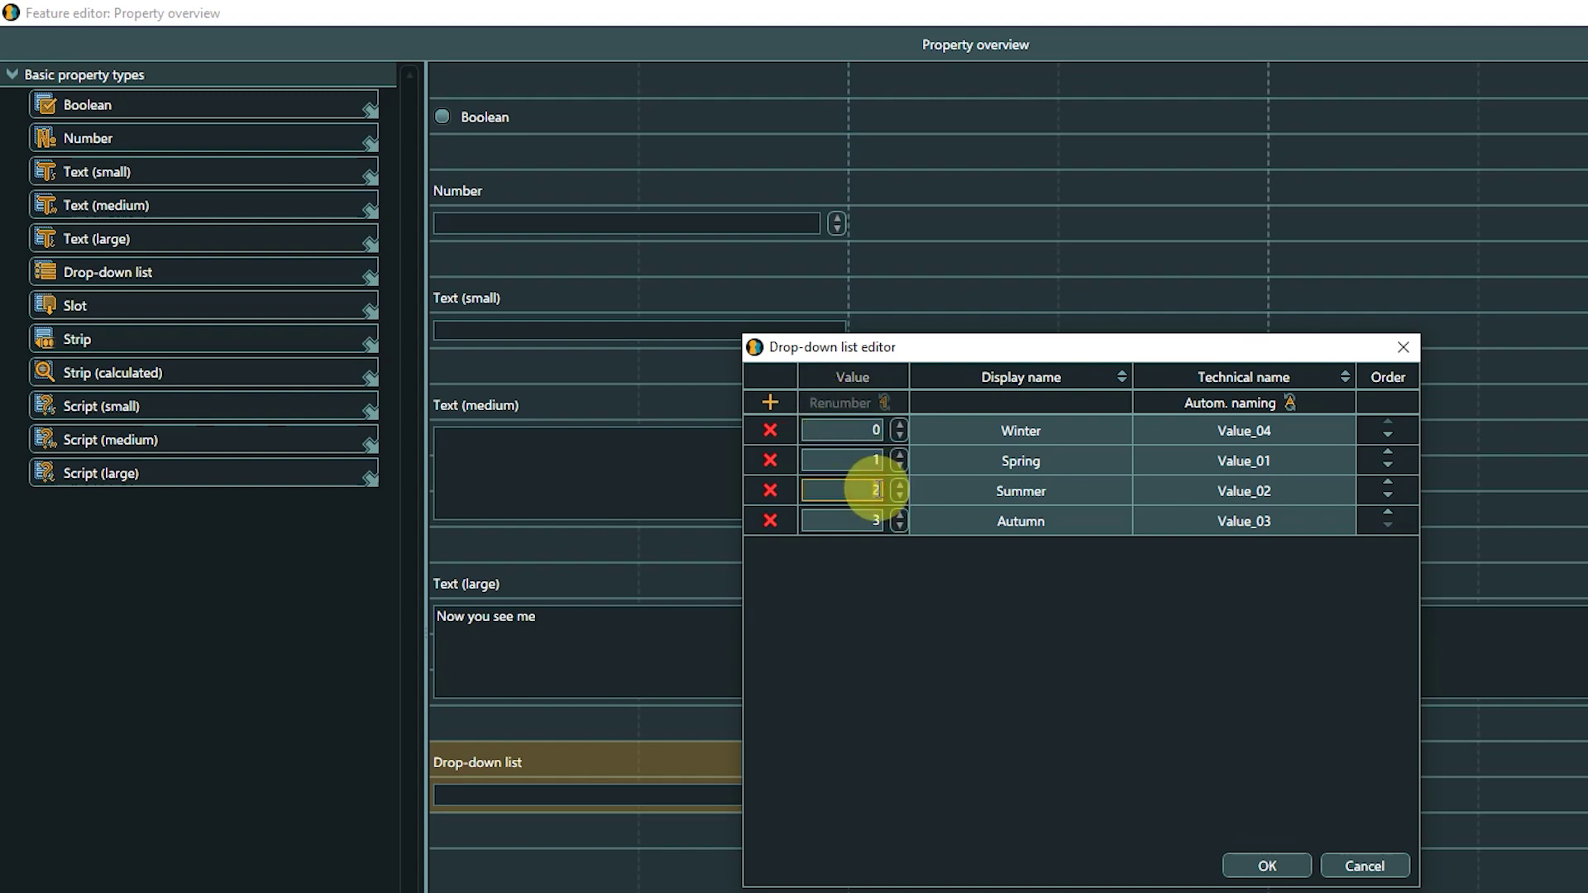
pyautogui.write('3')
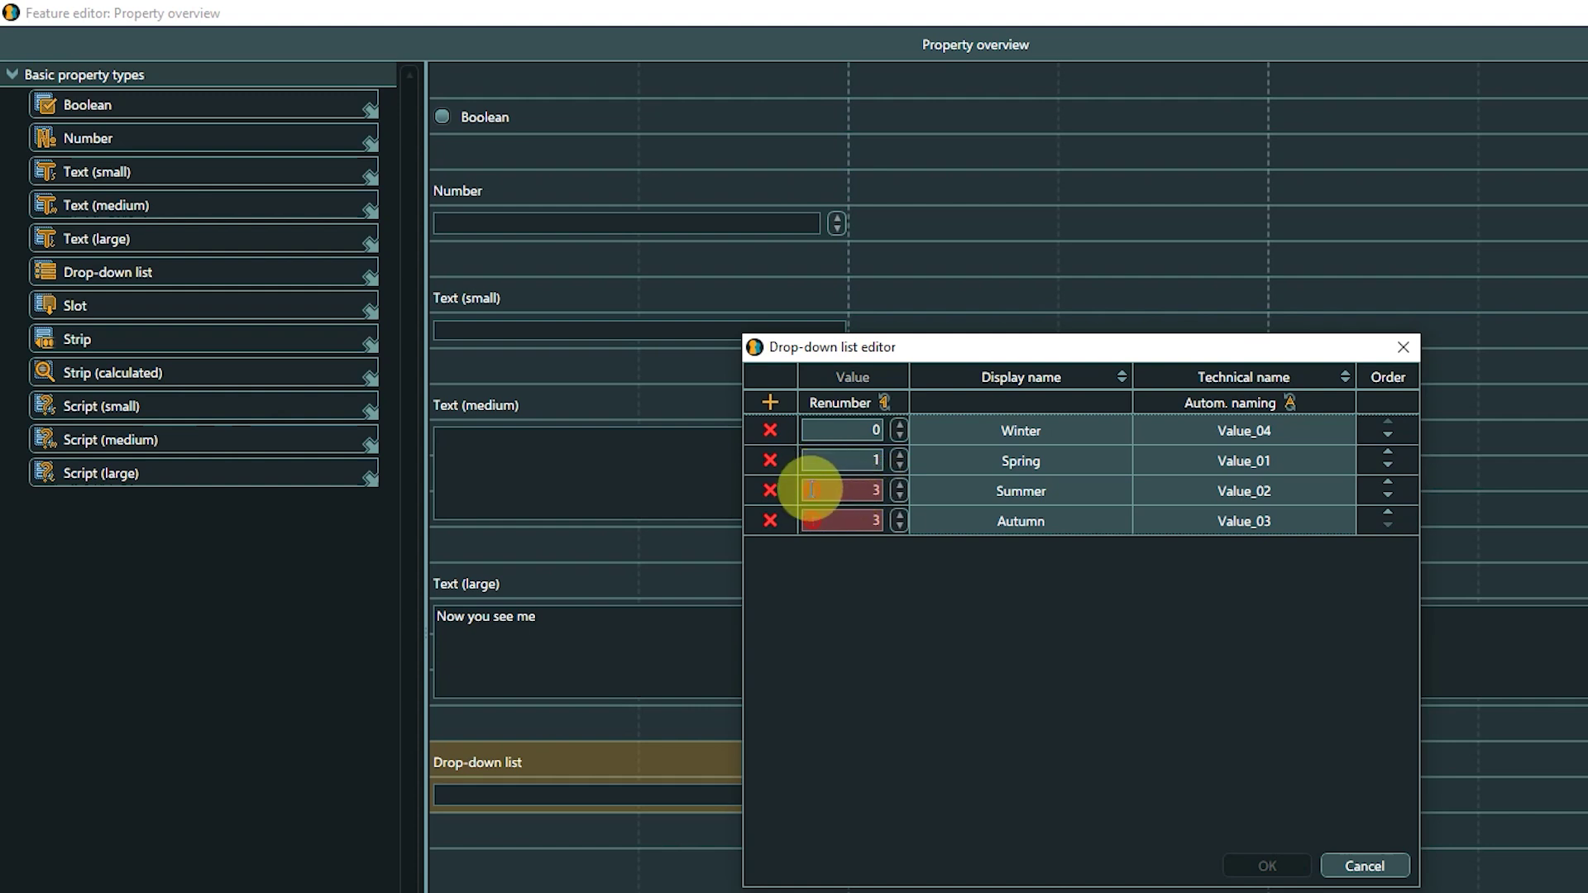
pyautogui.moveTo(812, 490)
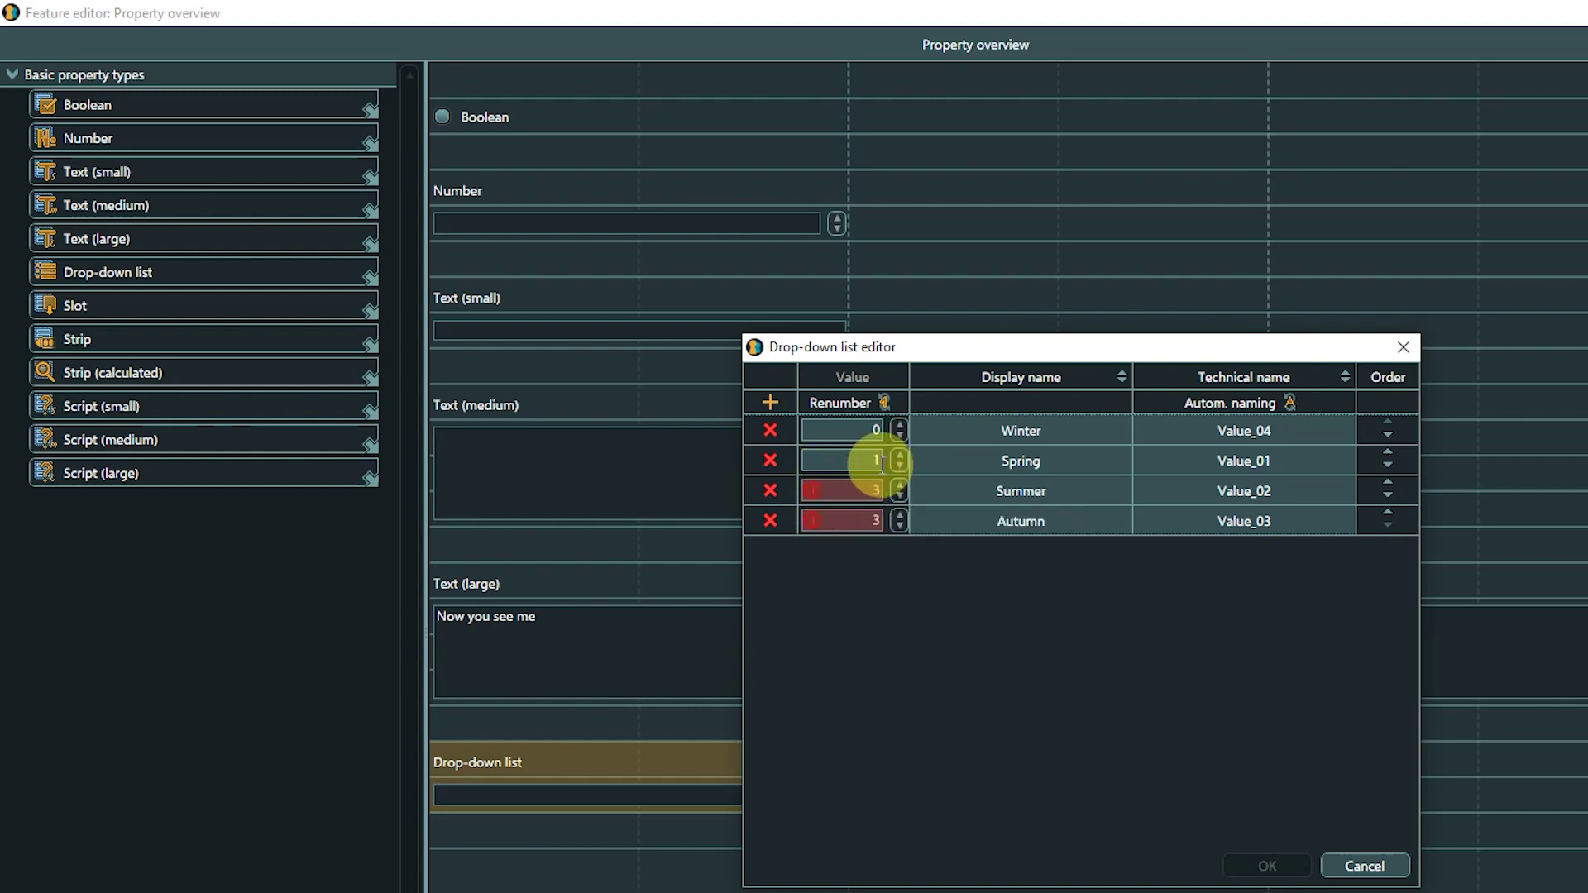
pyautogui.click(899, 486)
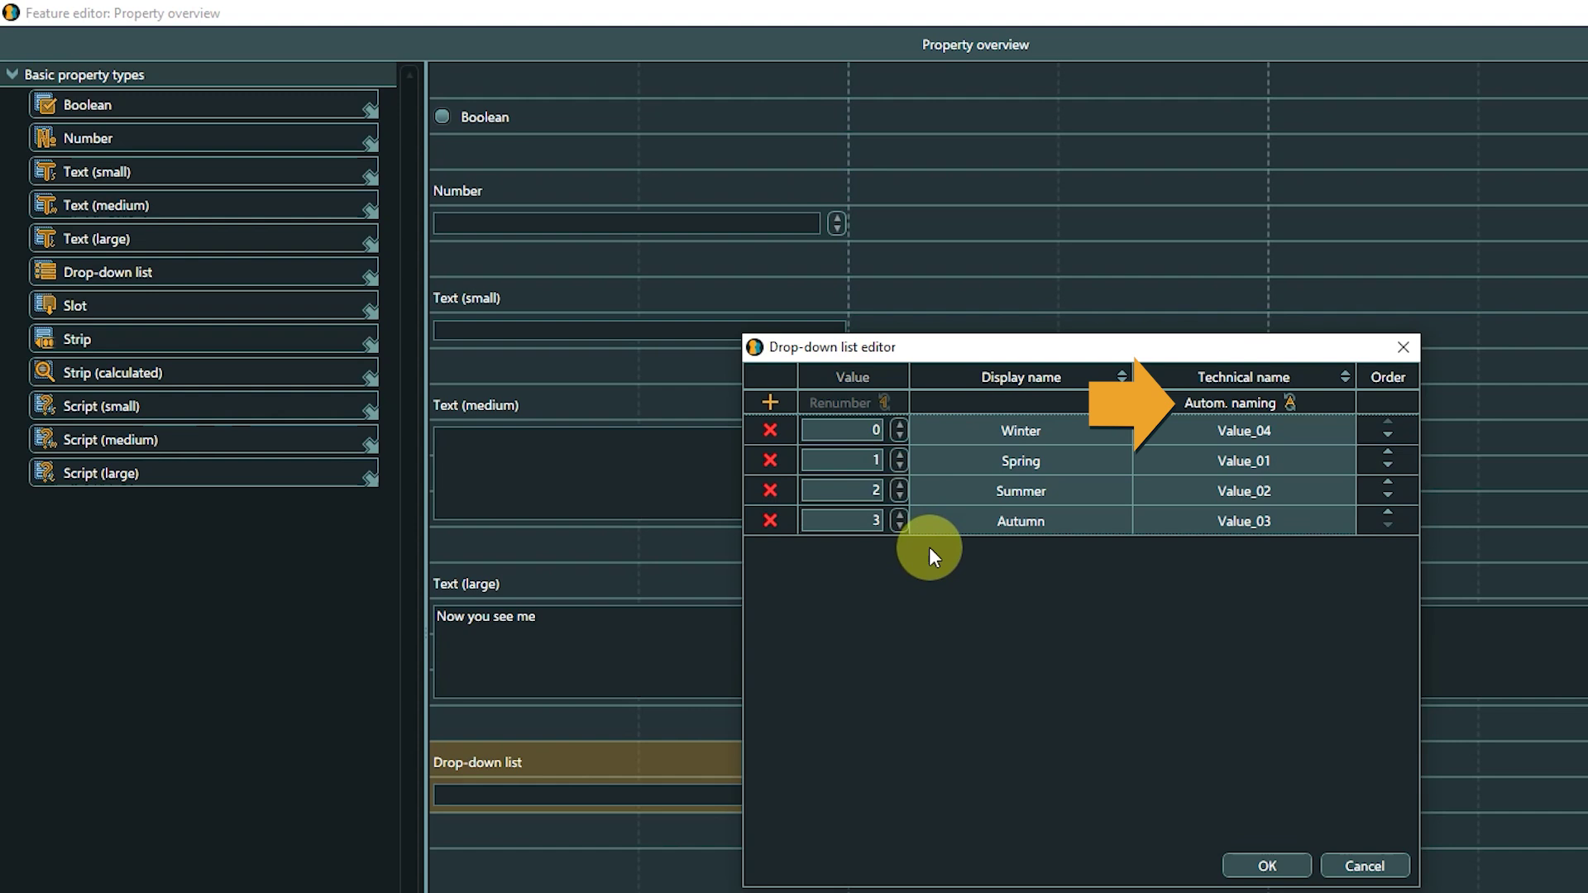
# Apply automatic naming to the technical names of all four seasons and accept the drop-down list.
pyautogui.click(1187, 404)
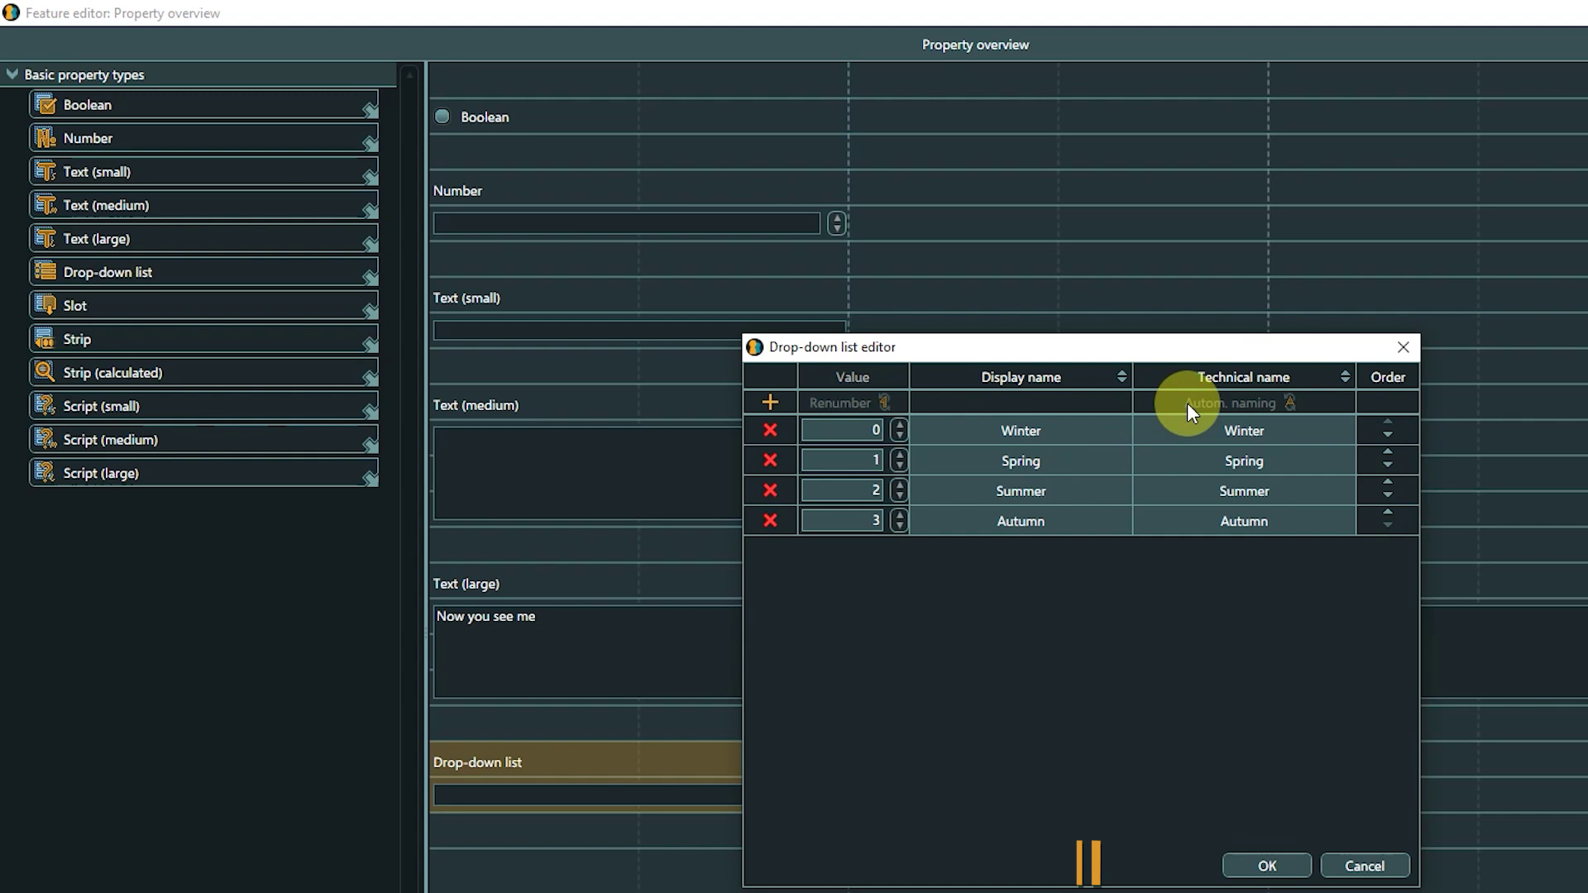
pyautogui.click(1300, 860)
# Reopen and accept the drop-down property's list of values, and set its default value to Winter.
pyautogui.click(165, 751)
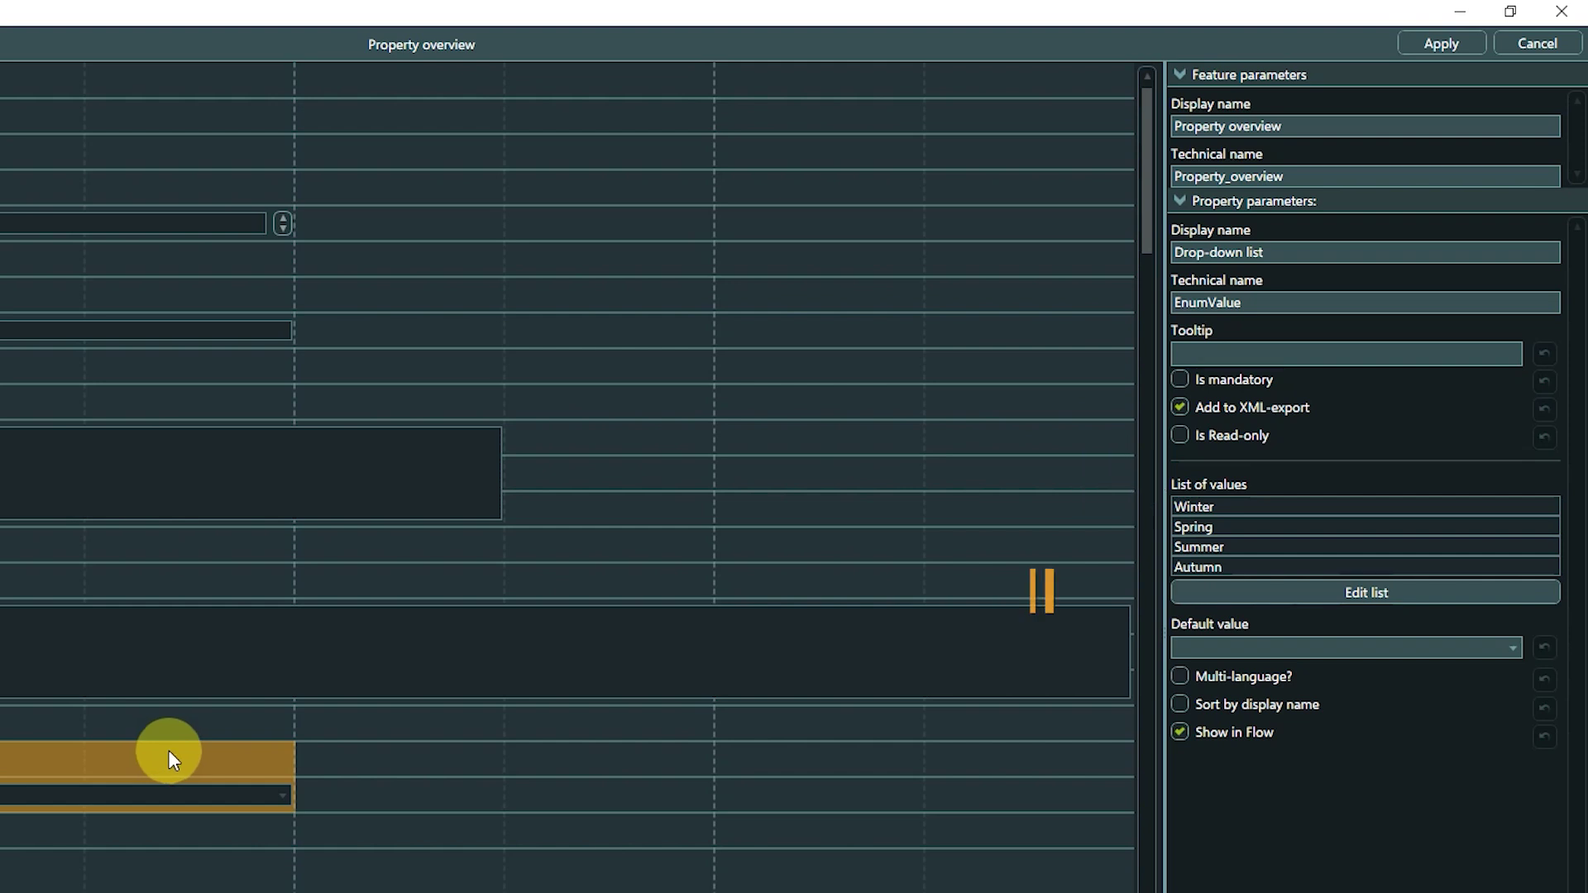
pyautogui.click(1208, 593)
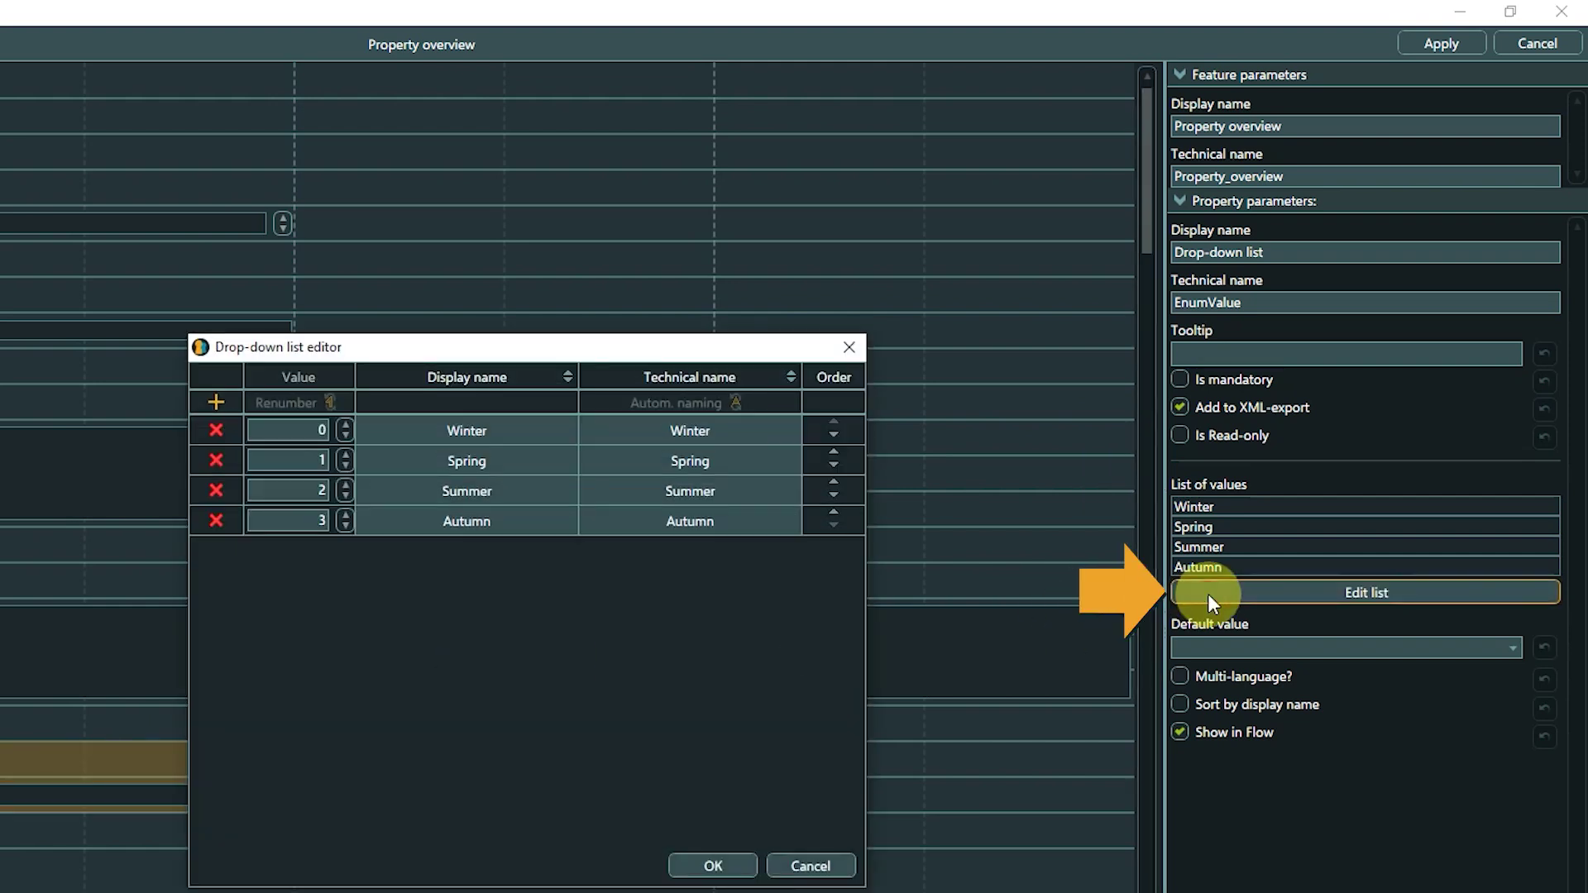
pyautogui.click(716, 863)
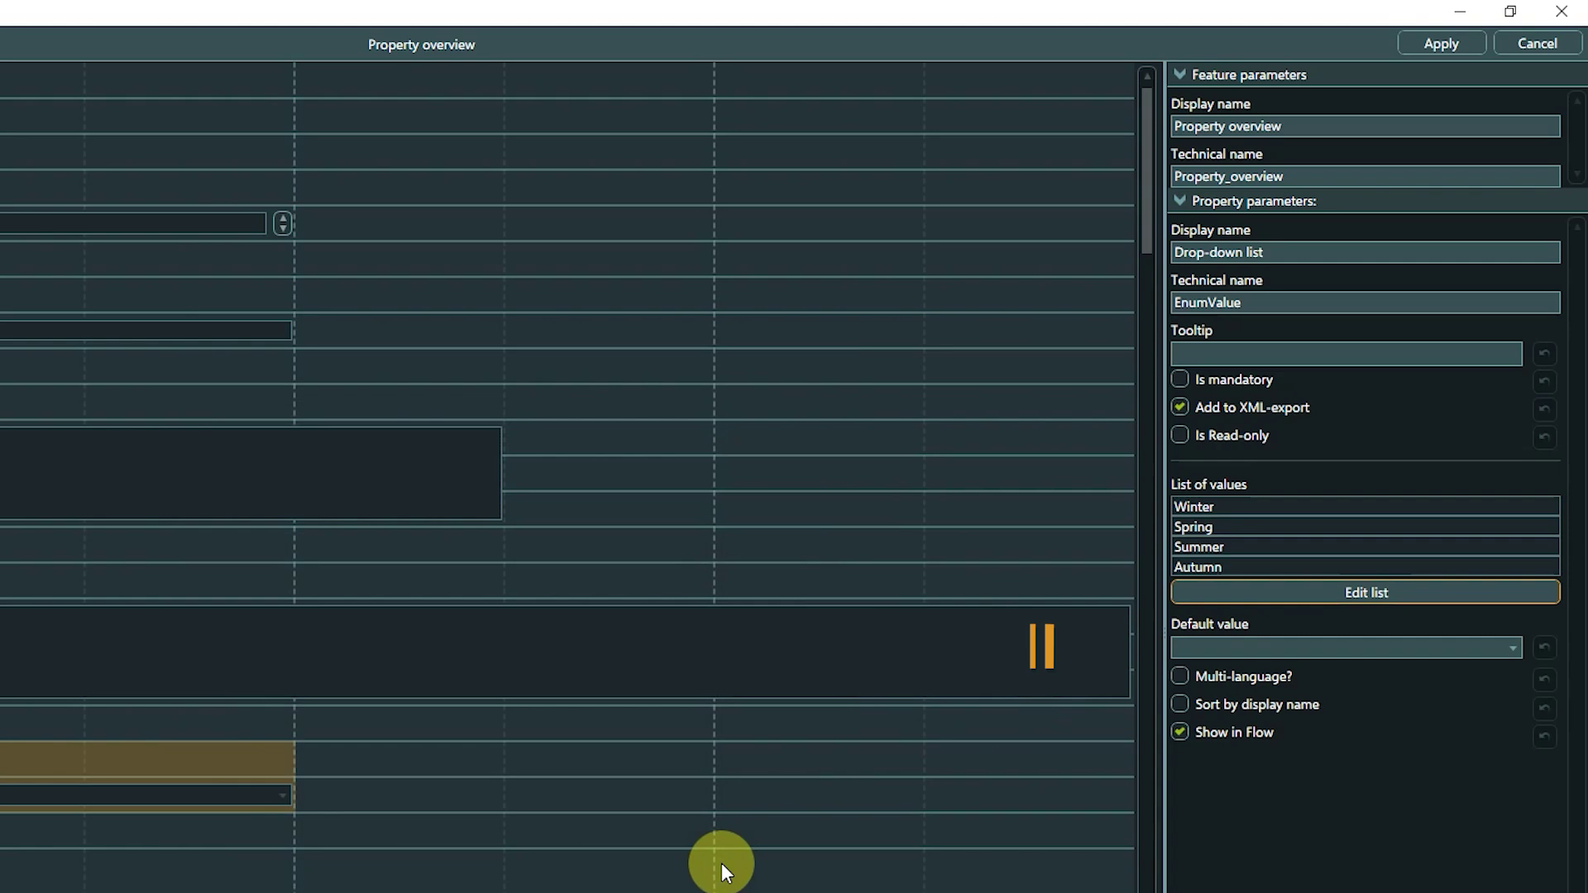
pyautogui.click(1502, 641)
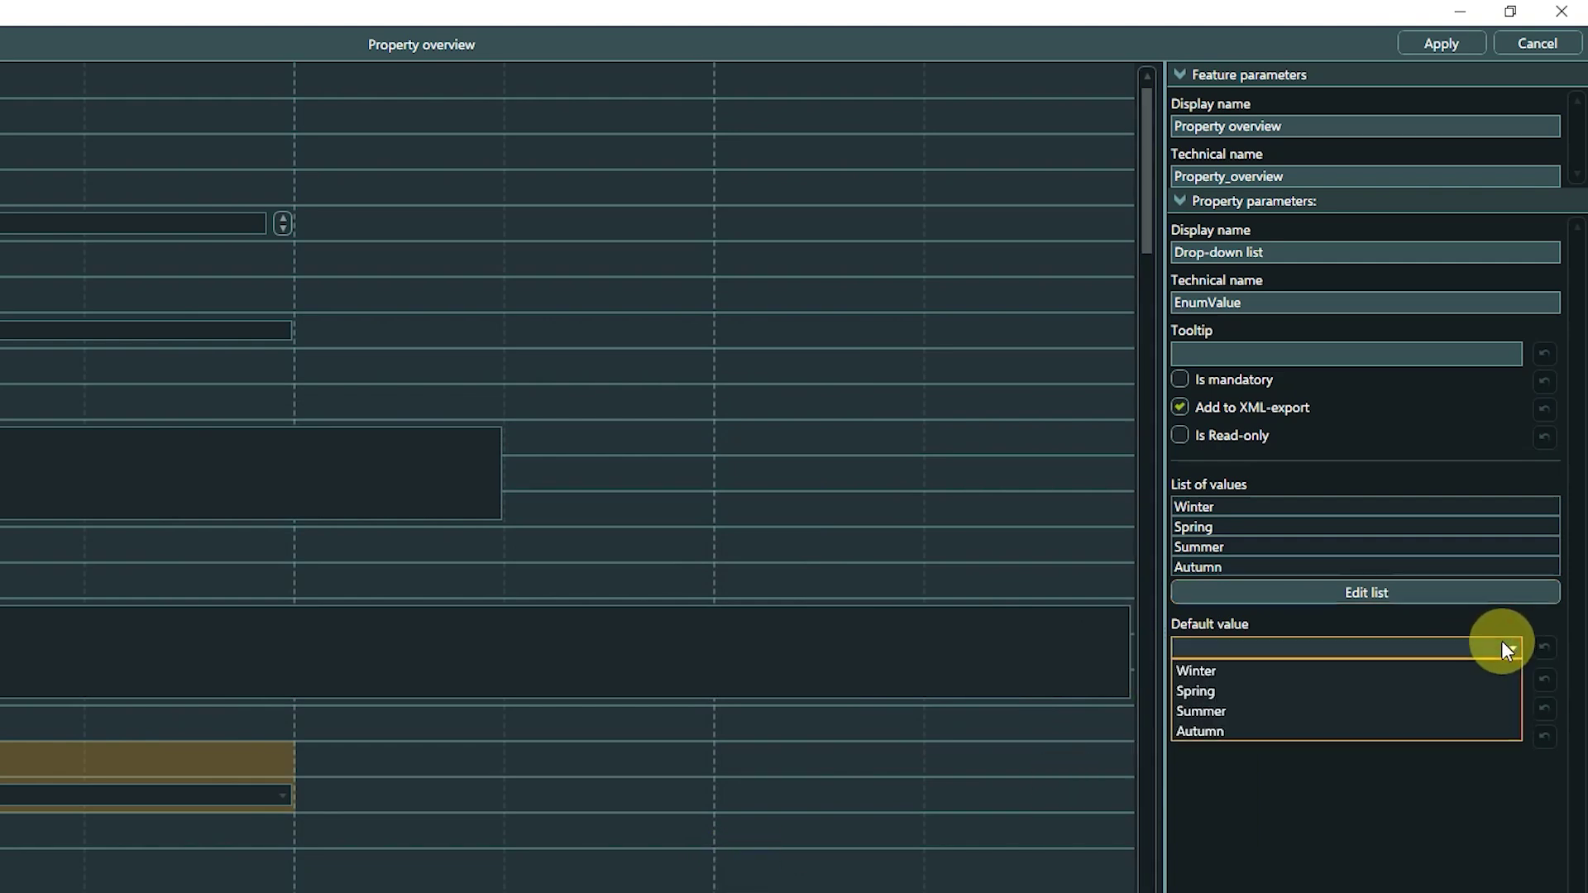
pyautogui.click(1482, 669)
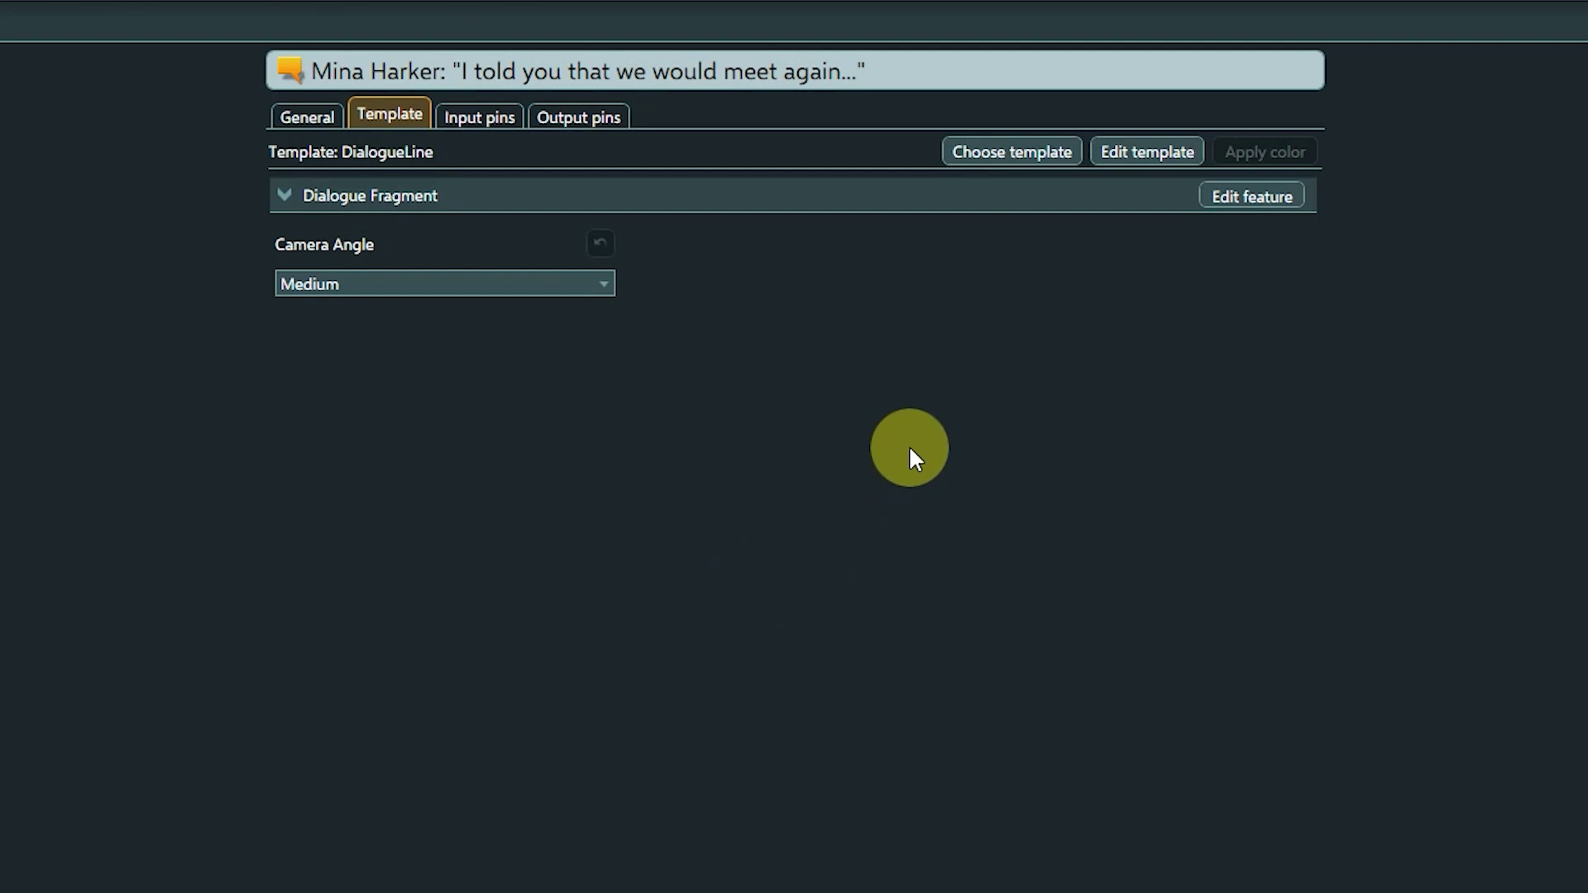
# Set the Camera Angle of the dialogue fragment "I told you that we would meet again..." to Close Up.
pyautogui.click(604, 285)
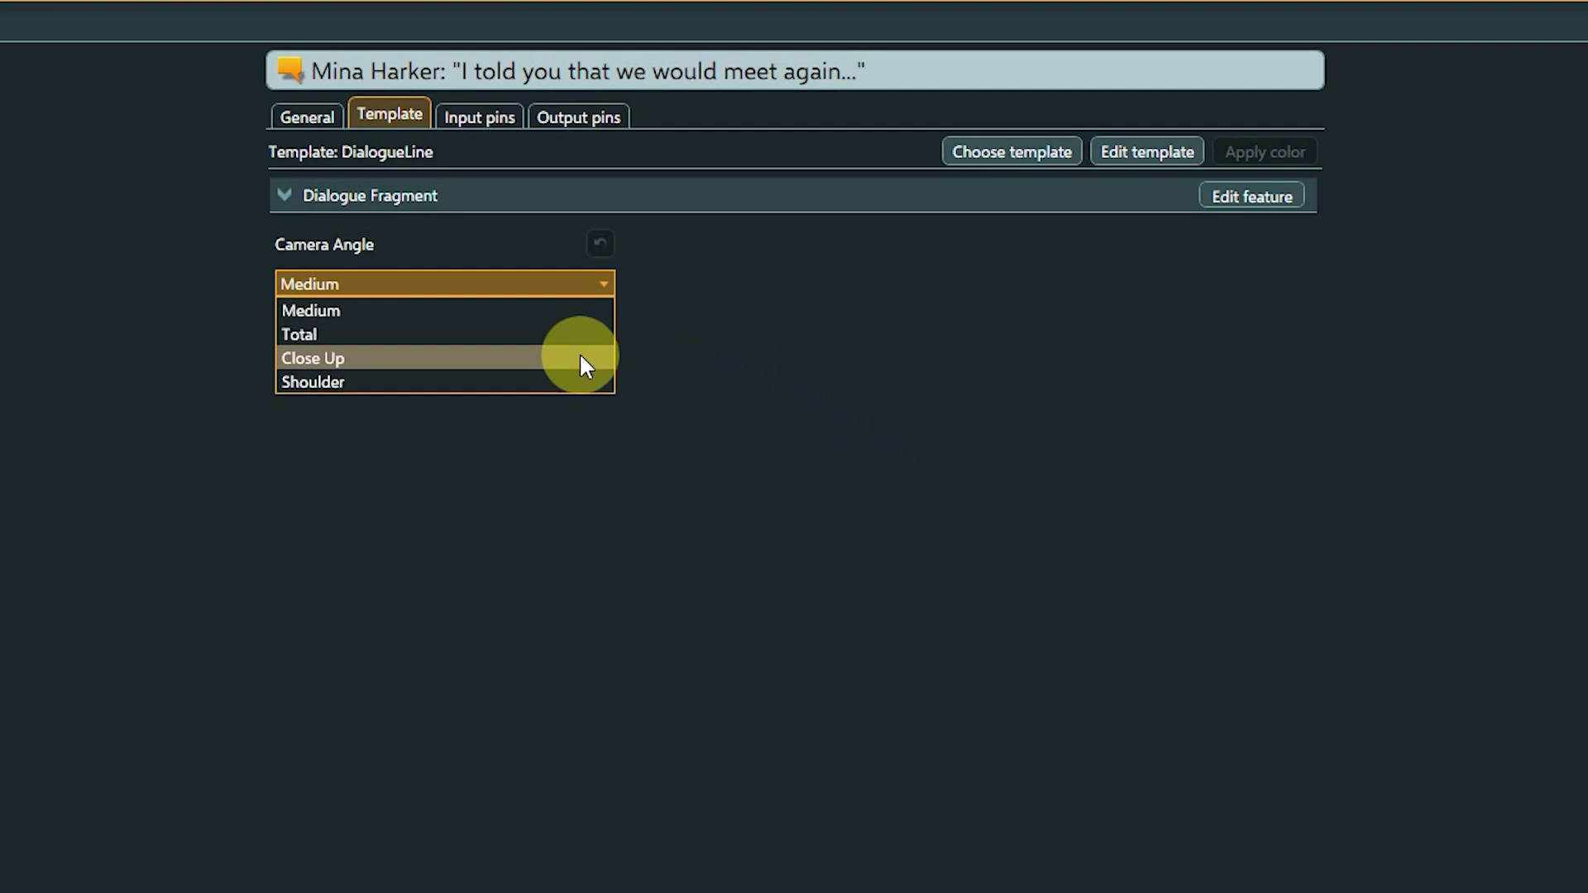
pyautogui.click(582, 360)
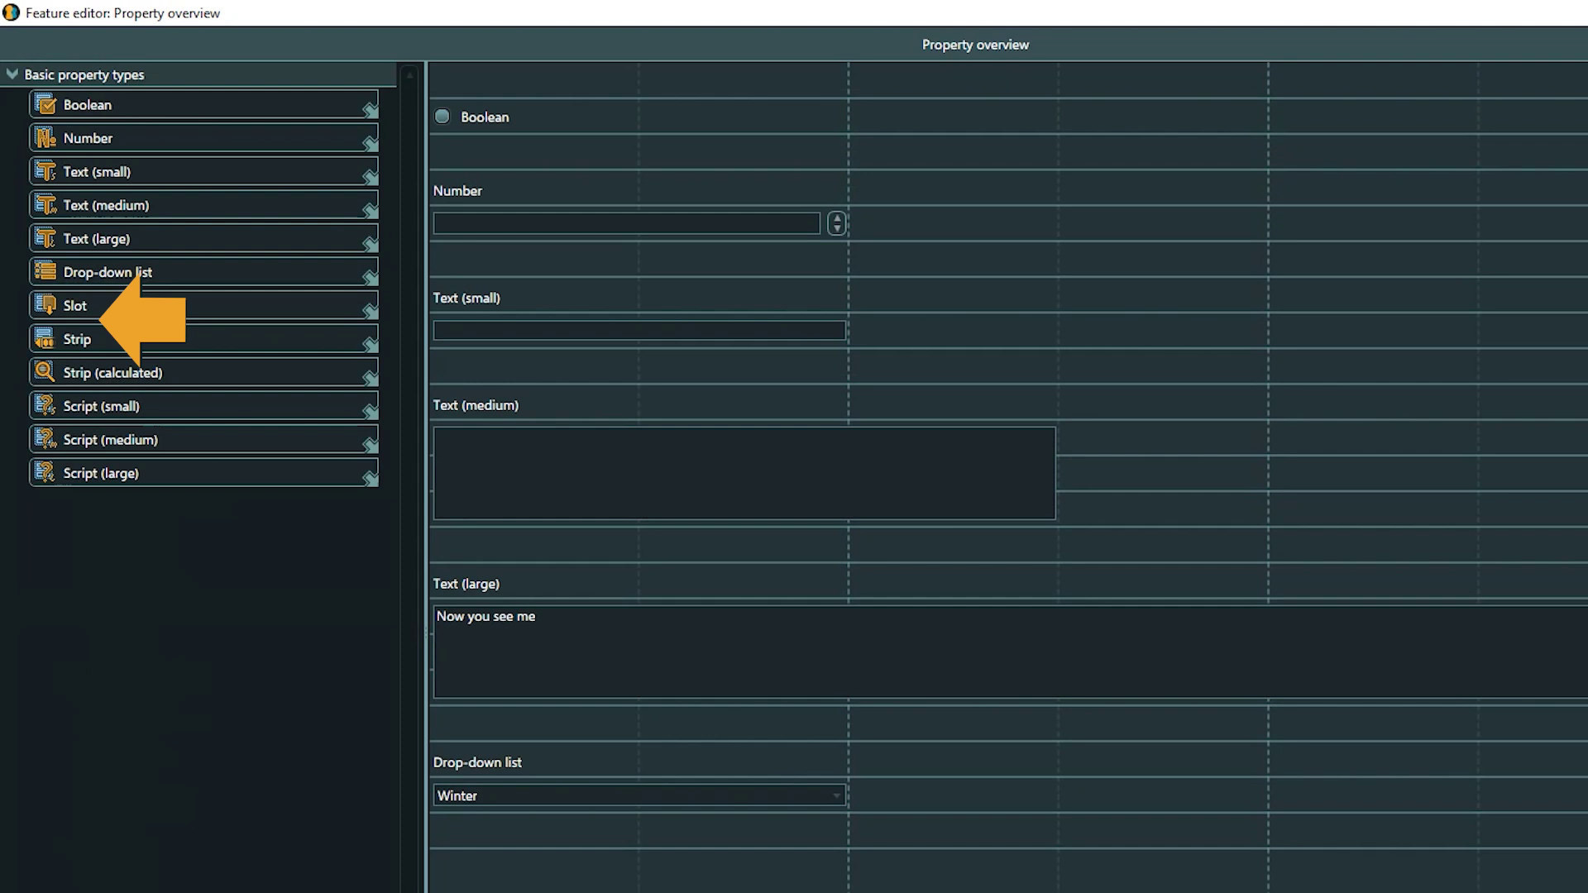
# Add a Slot property to the Property overview feature below the drop-down list.
pyautogui.moveTo(326, 308); pyautogui.dragTo(555, 876)
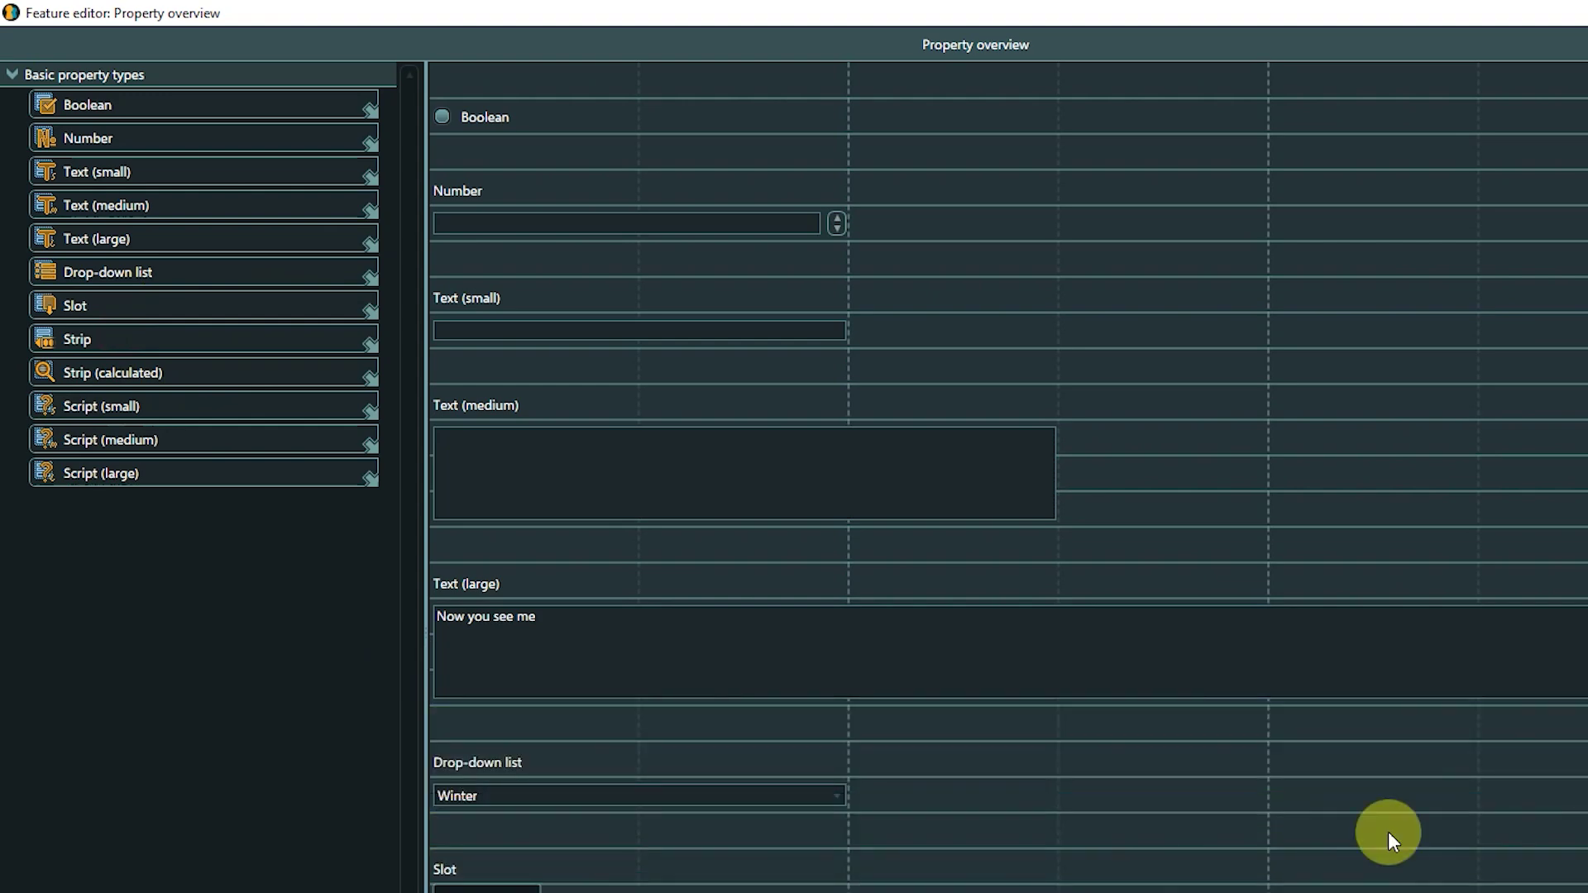
pyautogui.scroll(-5, 1410, 802)
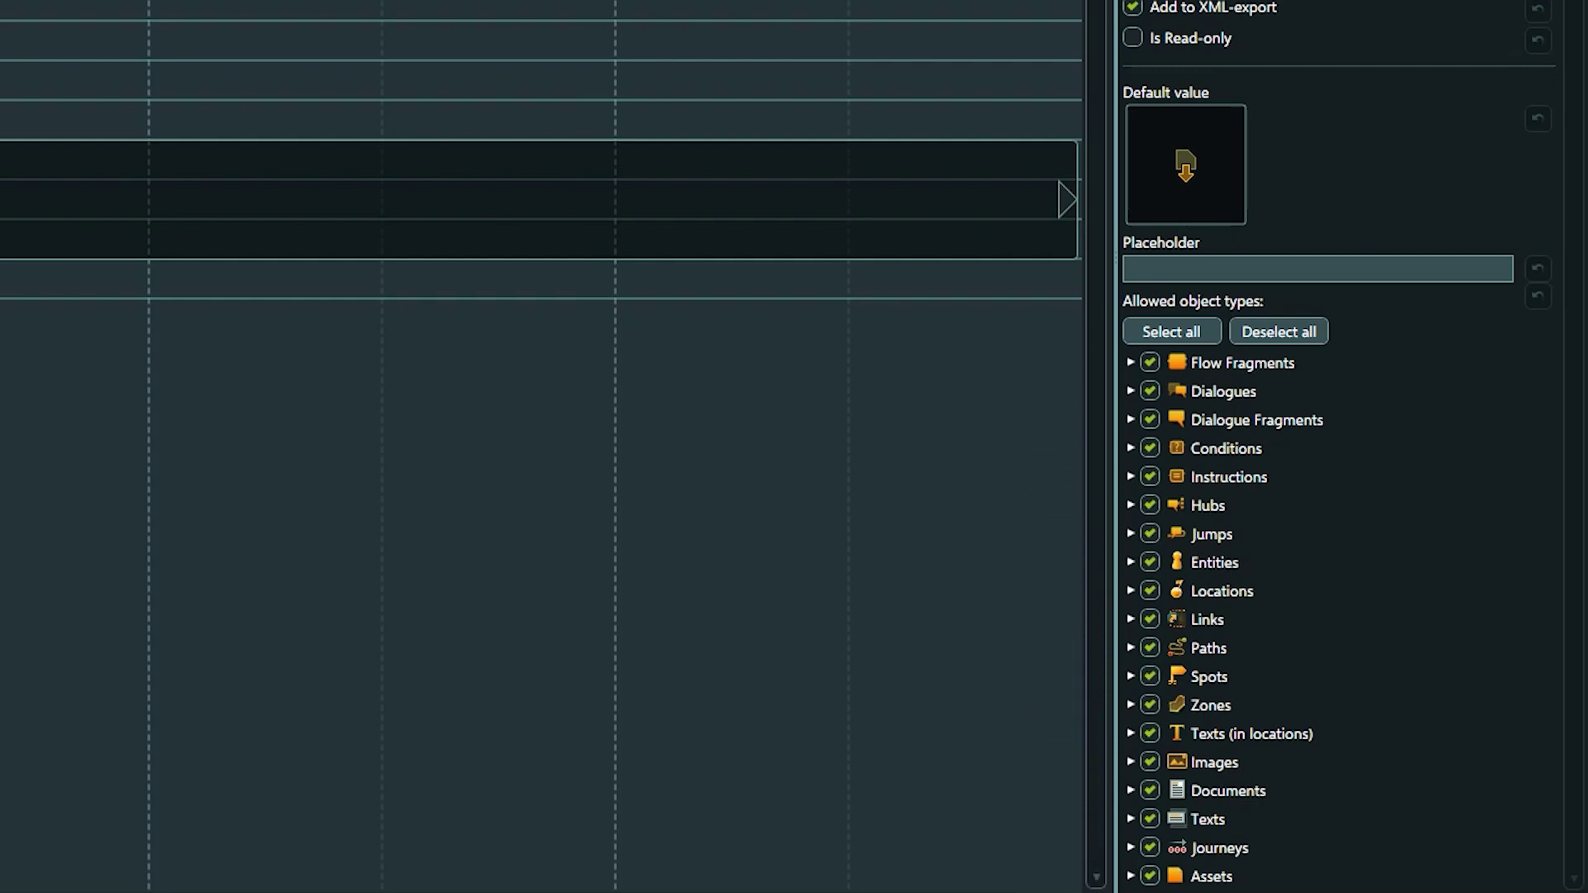
# Restrict the slot's allowed object types to entities that use only the Ingredient and Recipe templates.
pyautogui.click(1242, 316)
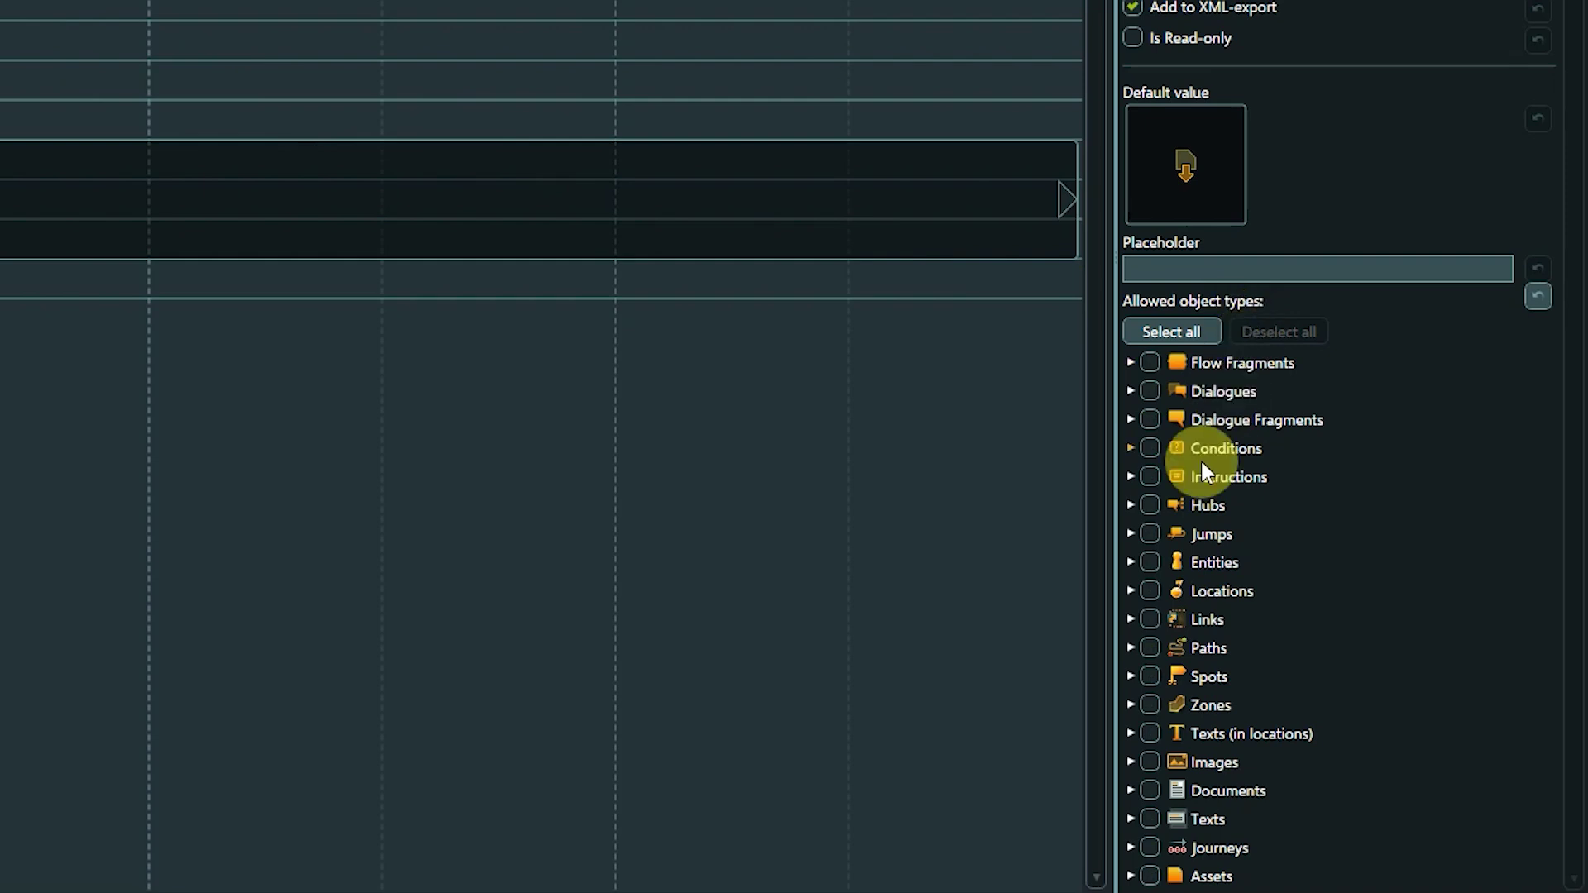
pyautogui.click(1130, 561)
pyautogui.click(1149, 563)
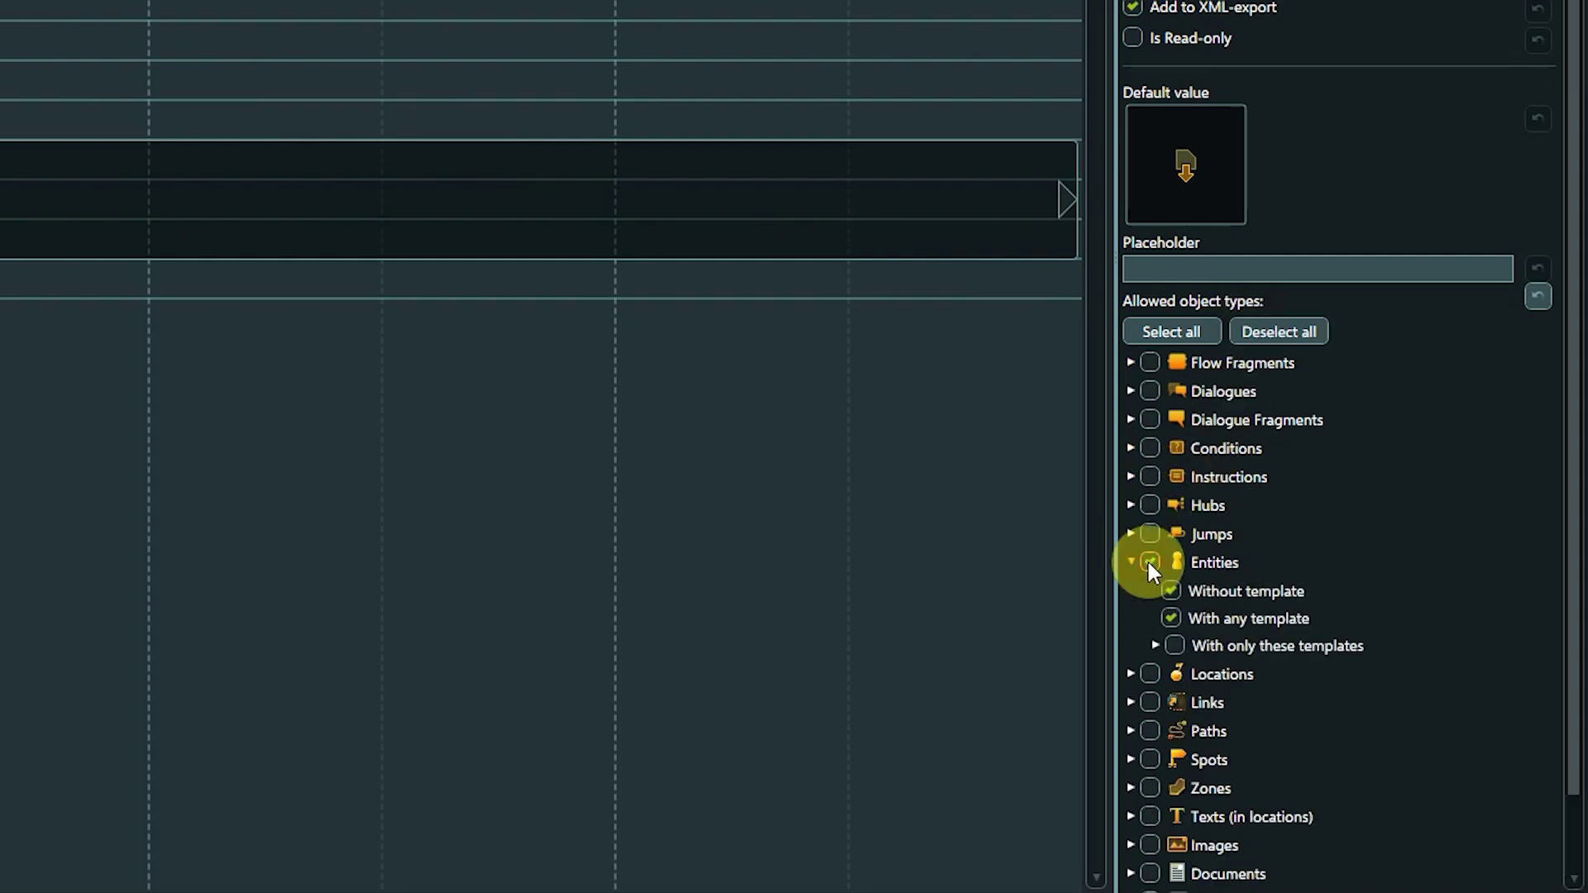
pyautogui.click(1175, 645)
pyautogui.click(1171, 617)
pyautogui.click(1171, 592)
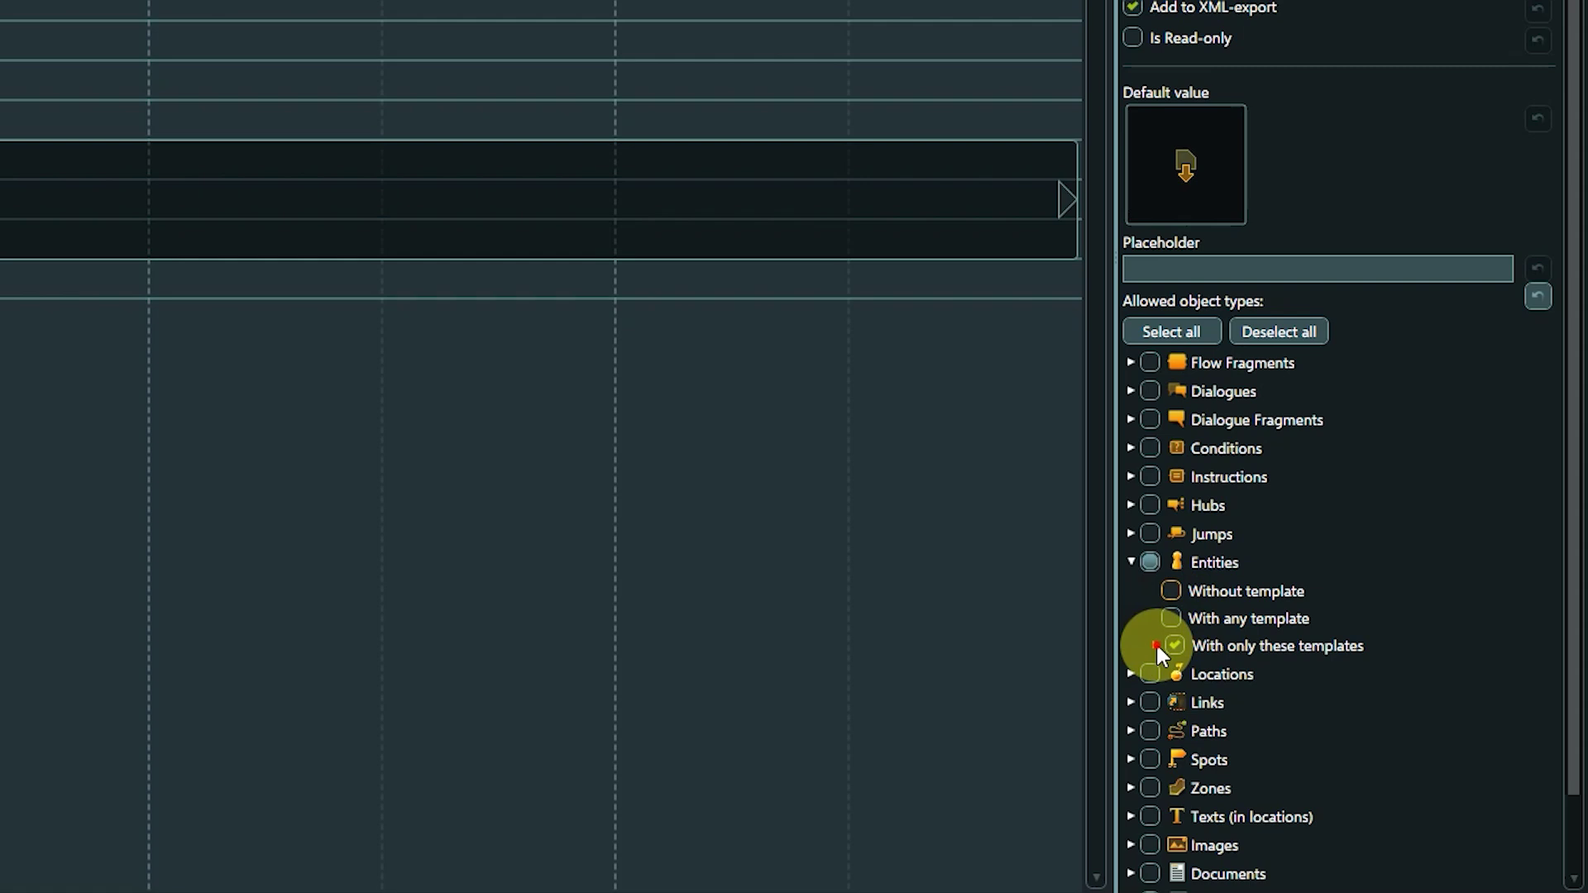
pyautogui.click(1156, 645)
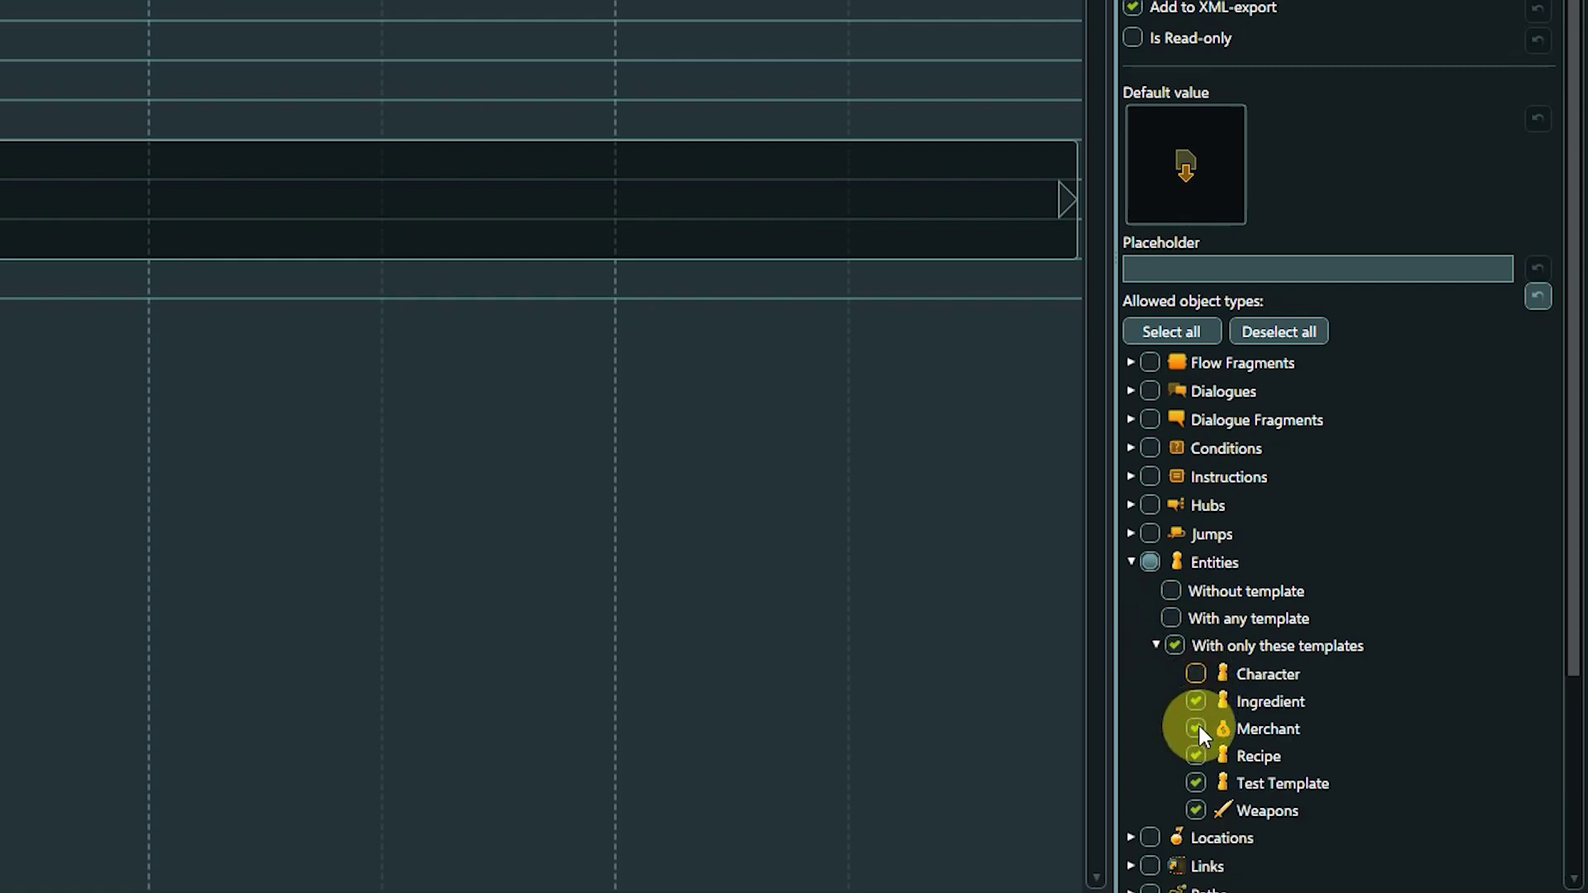
pyautogui.click(1195, 810)
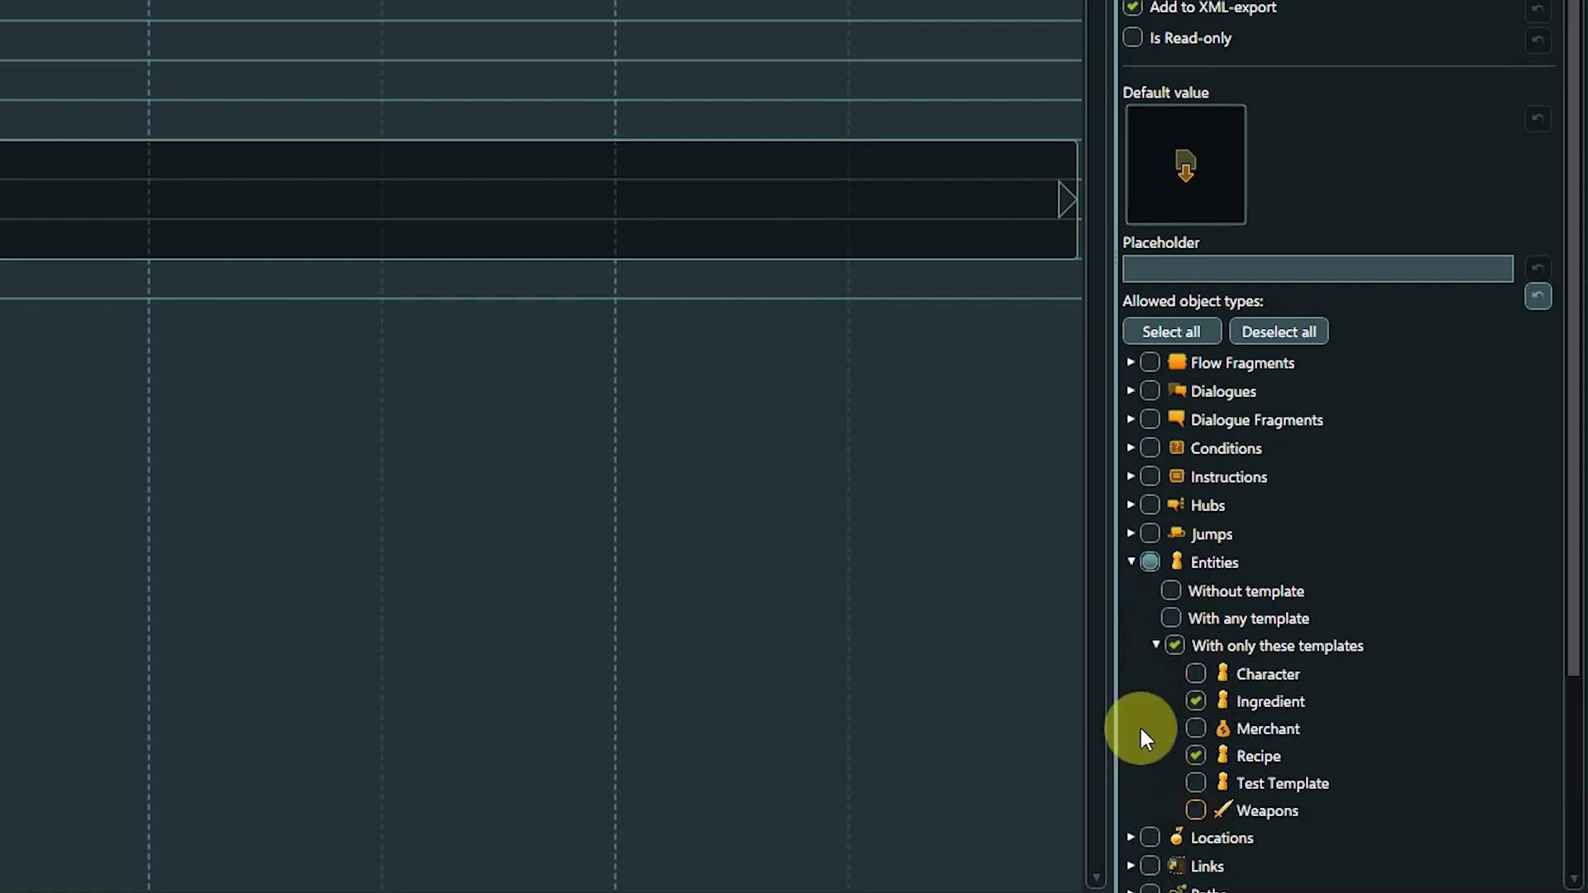
# Expand the Assets entry in the slot's allowed object types and examine its options.
pyautogui.scroll(-3, 1142, 729)
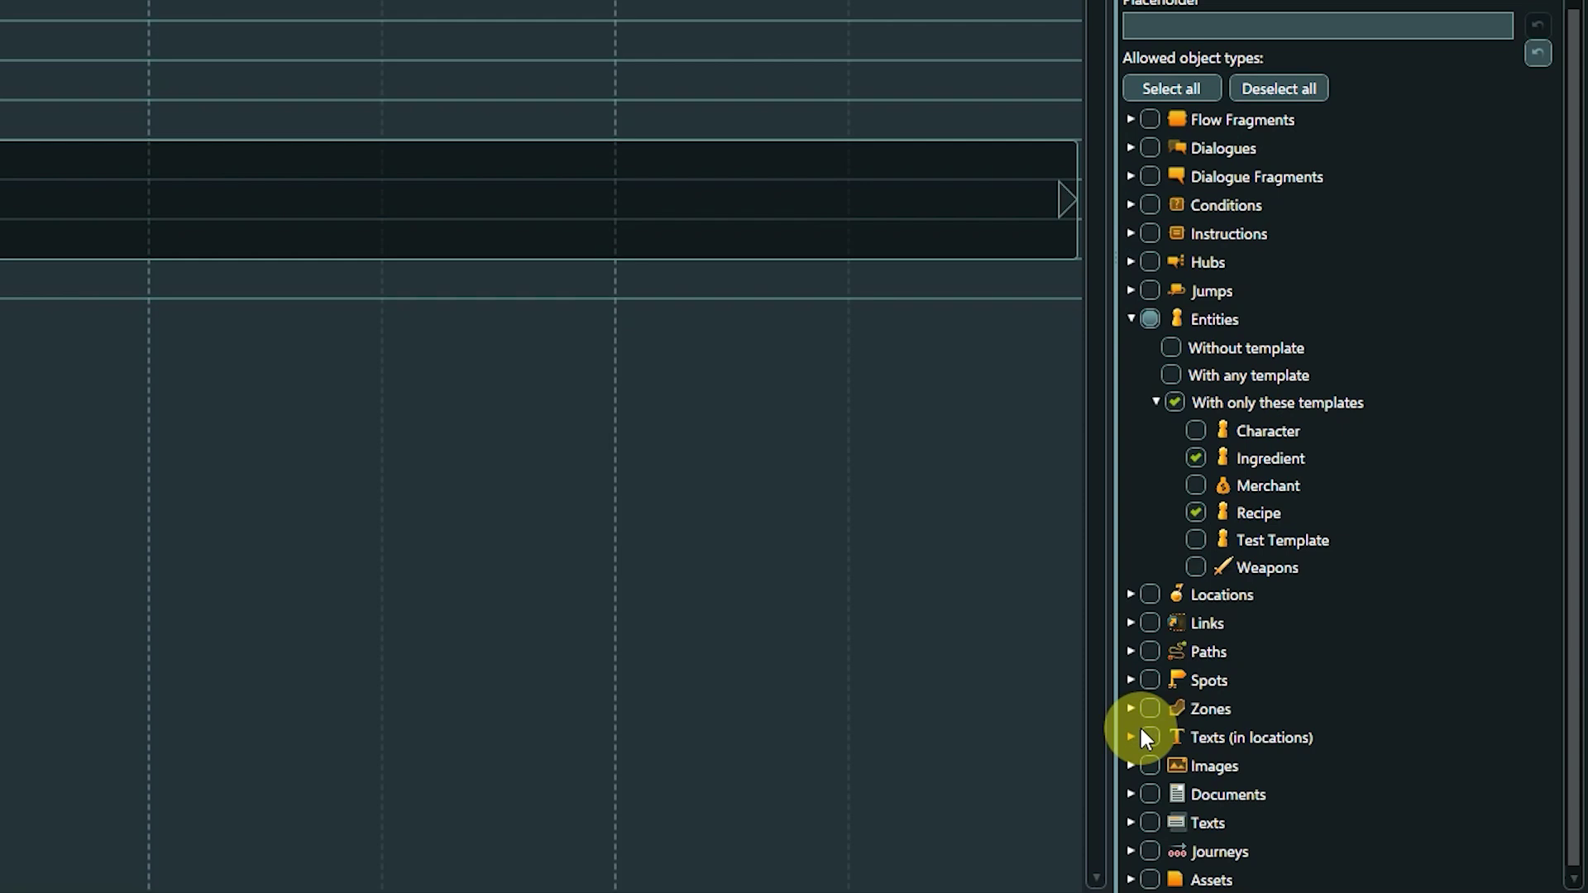
pyautogui.click(1131, 879)
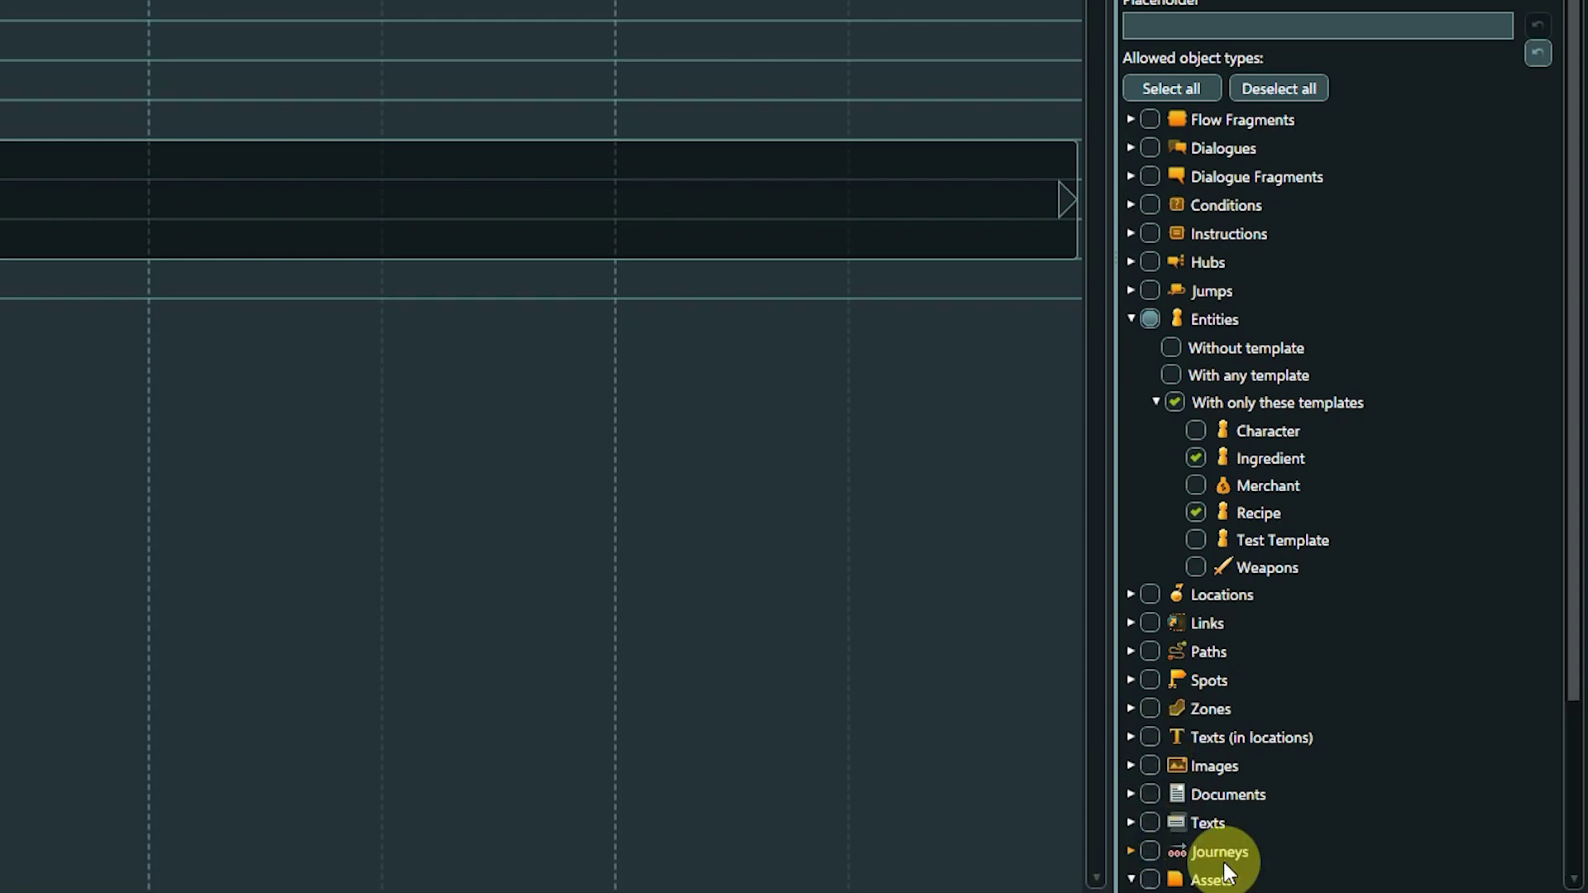
pyautogui.scroll(-2, 1343, 841)
pyautogui.scroll(-2, 1343, 842)
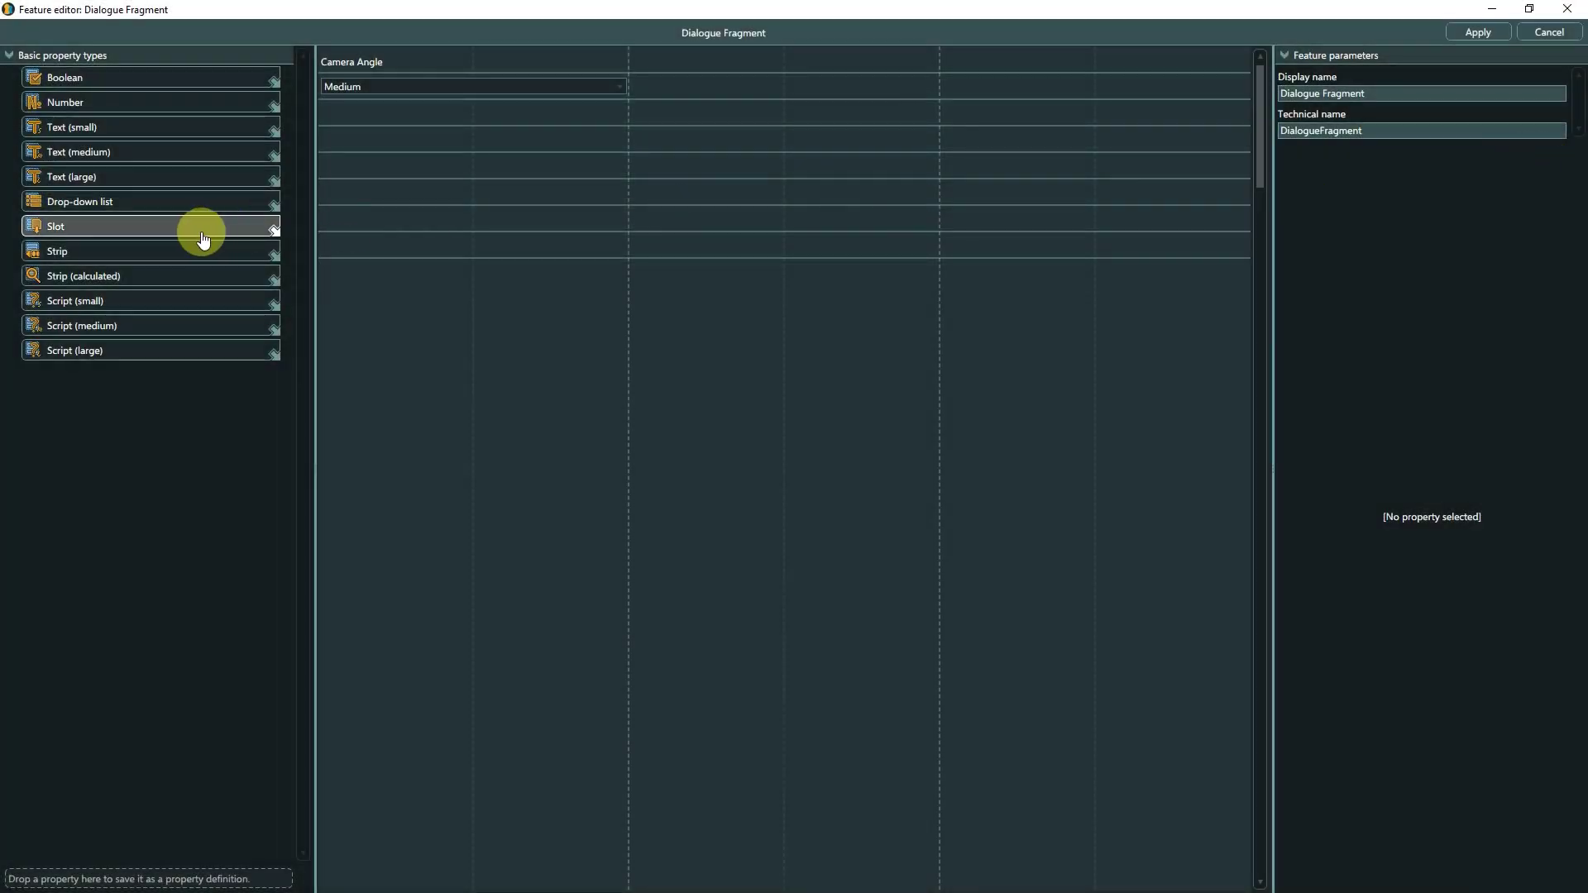
# Add a Slot property beside Camera Angle in the Dialogue Fragment feature, with Soundfile as both display name and technical name.
pyautogui.moveTo(201, 232); pyautogui.dragTo(683, 73)
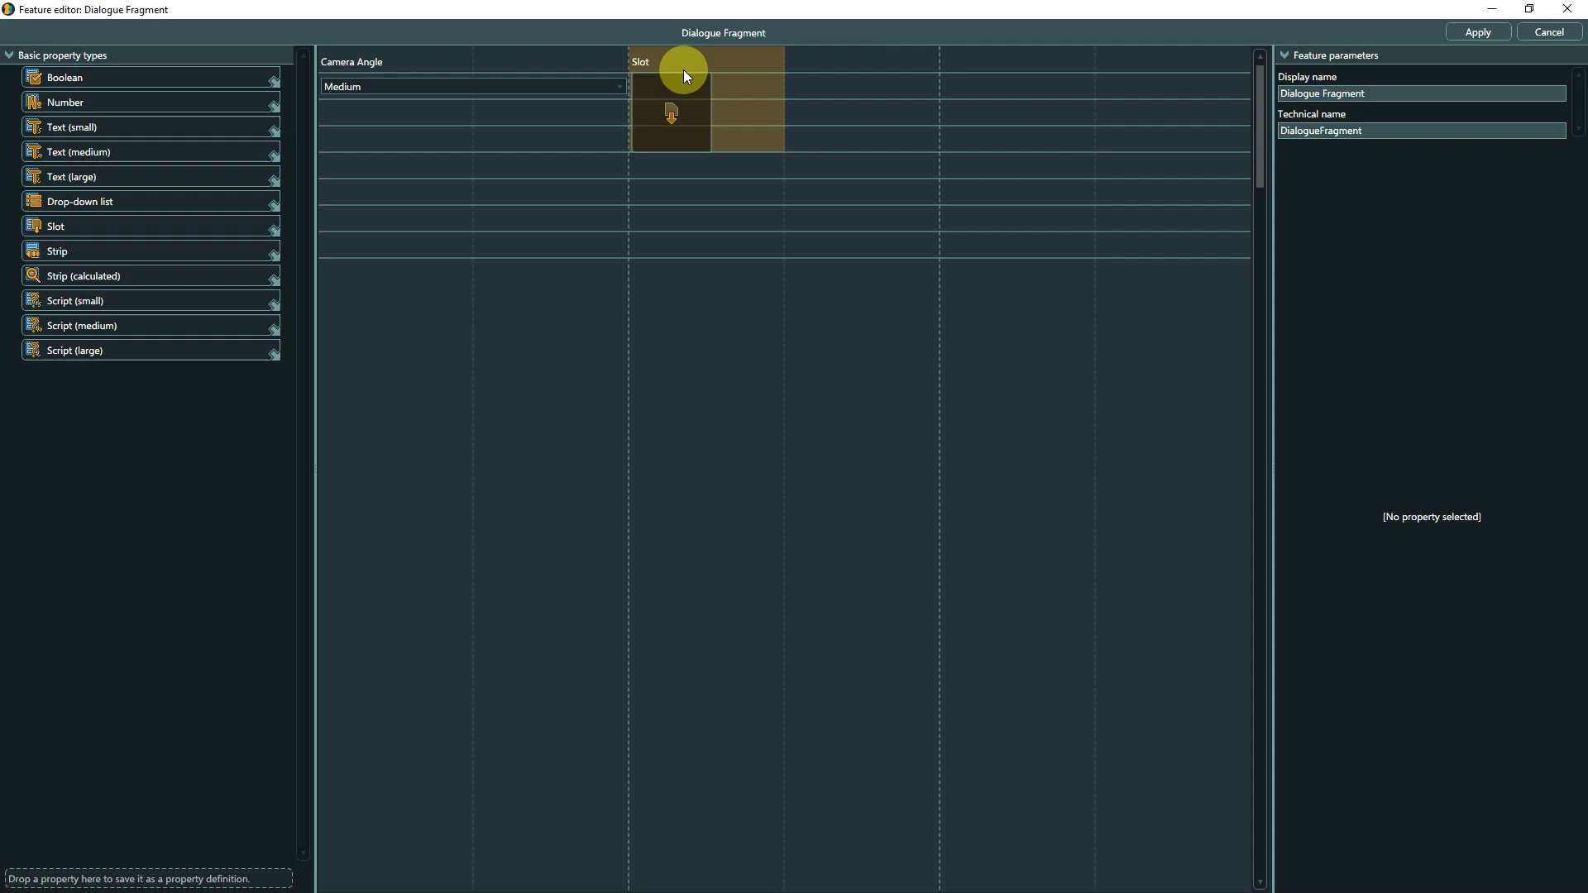
pyautogui.doubleClick(1317, 186)
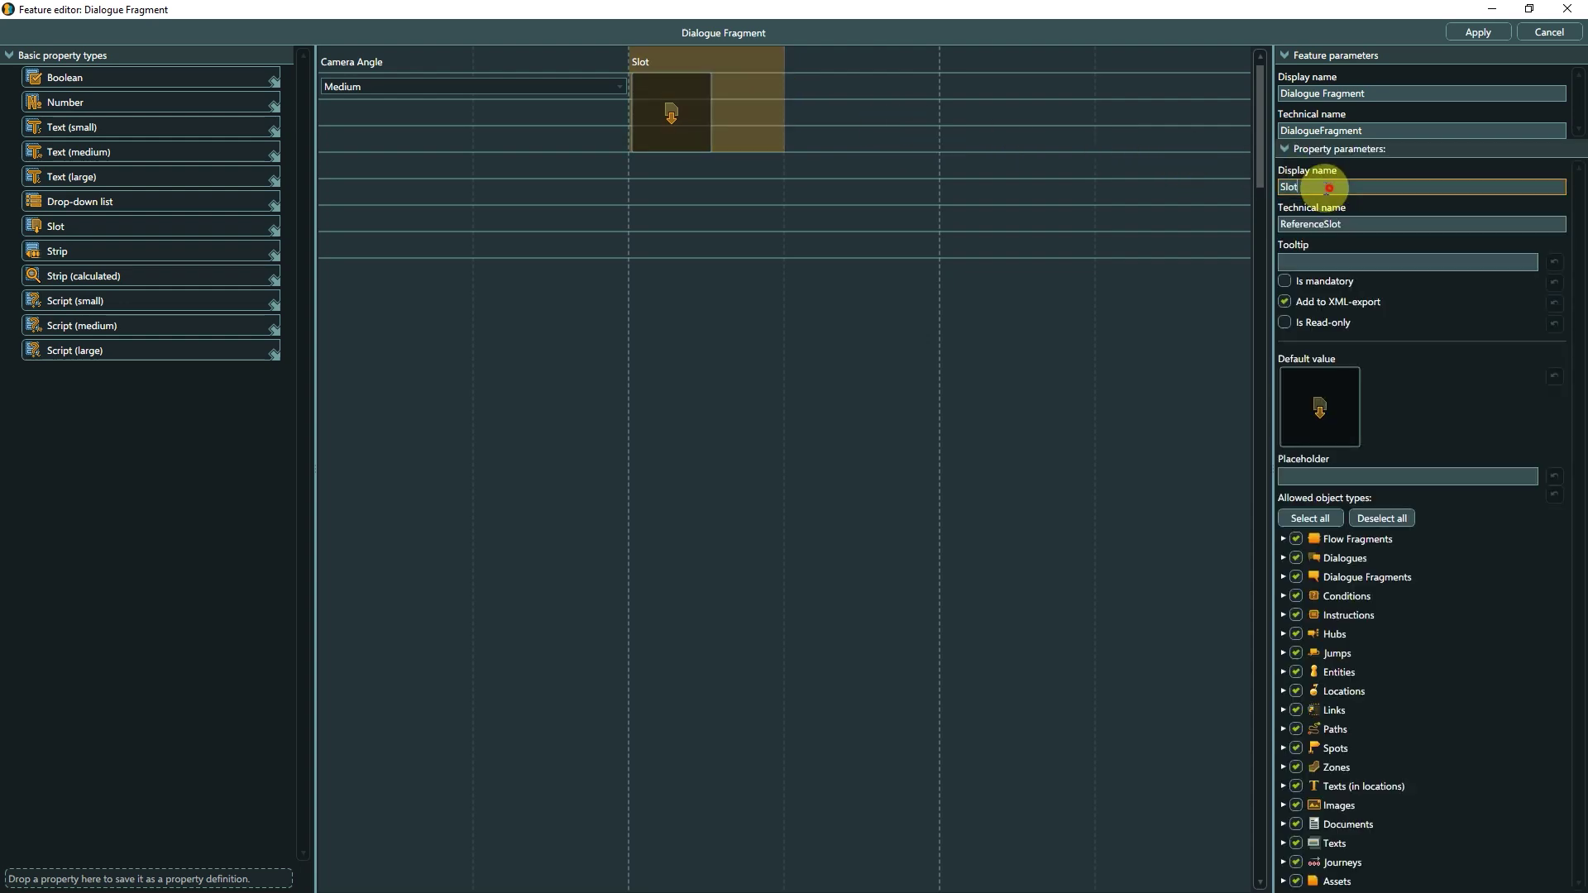
pyautogui.write('Soundfile')
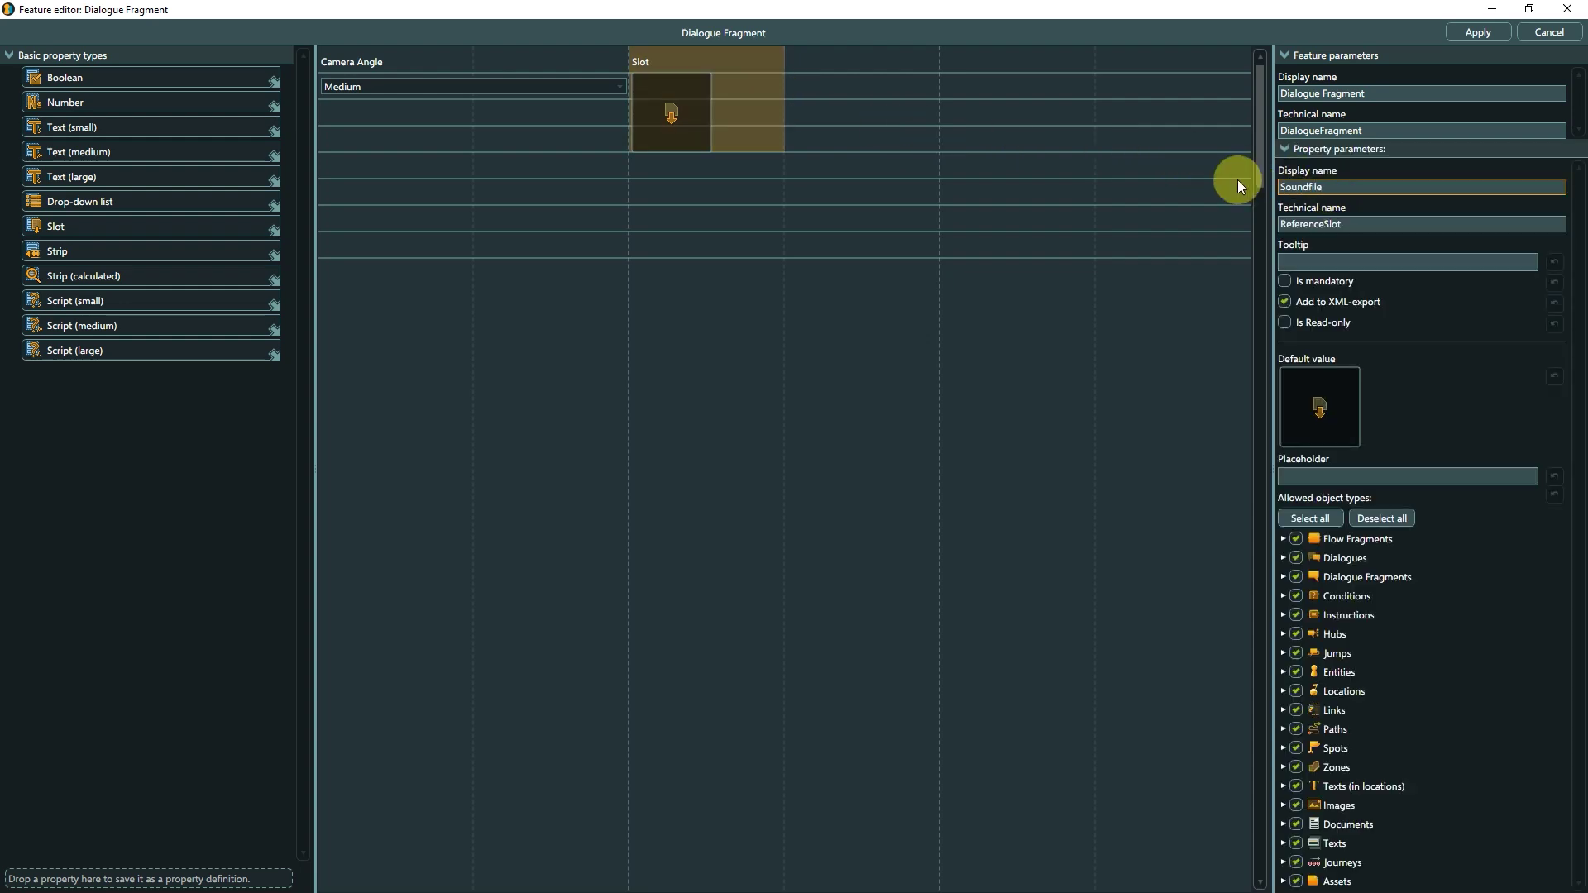
pyautogui.doubleClick(1364, 224)
pyautogui.write('Soundfile')
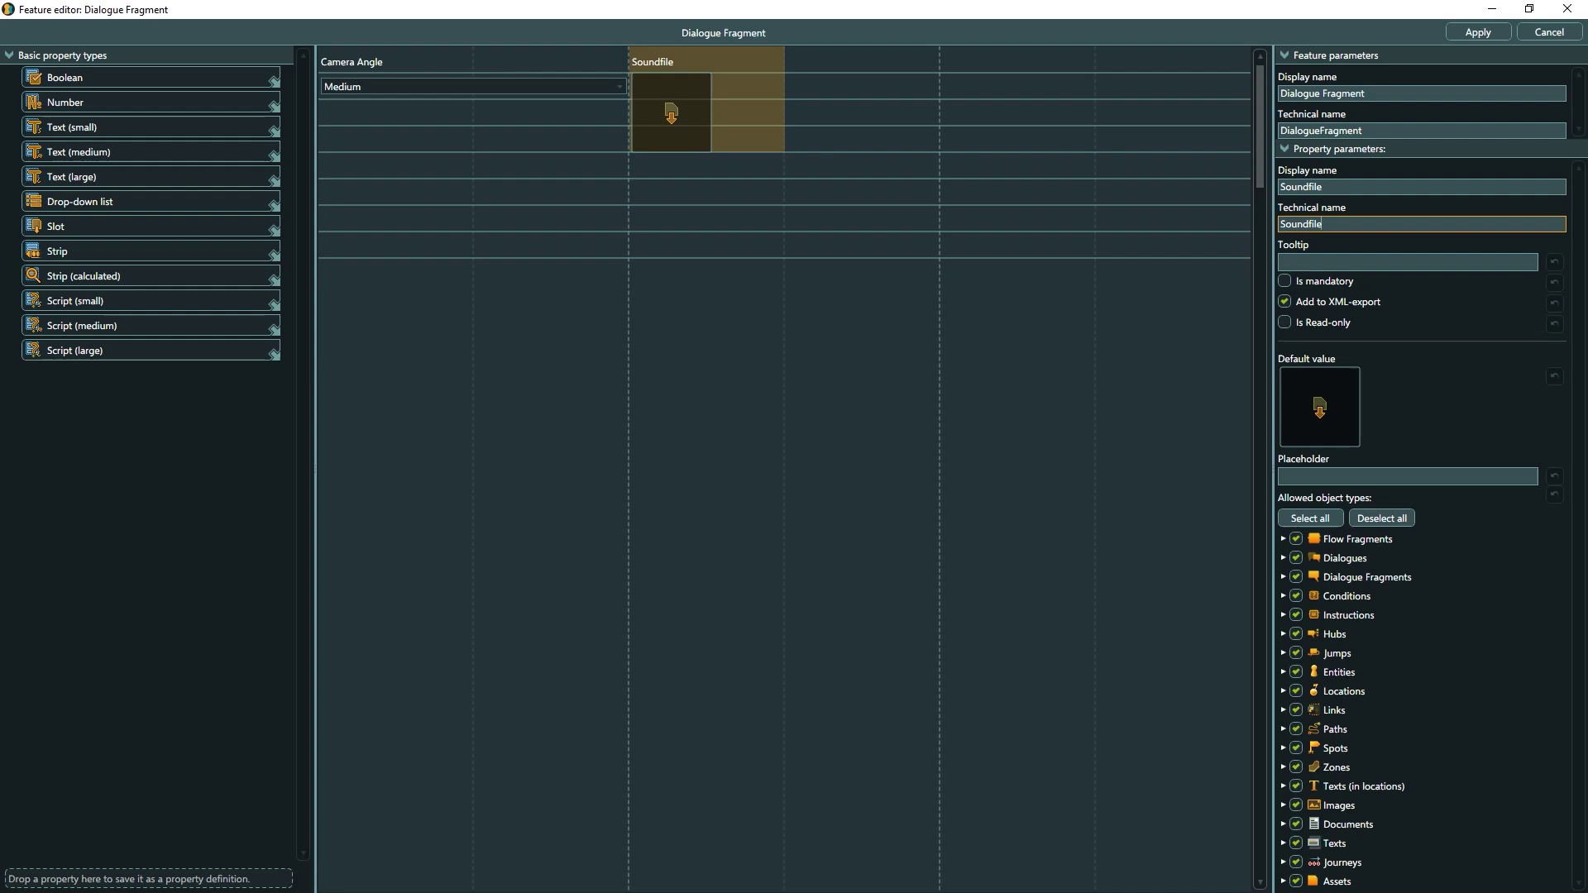
# Restrict the Soundfile slot's allowed object types to Assets and expand the asset options.
pyautogui.click(1409, 520)
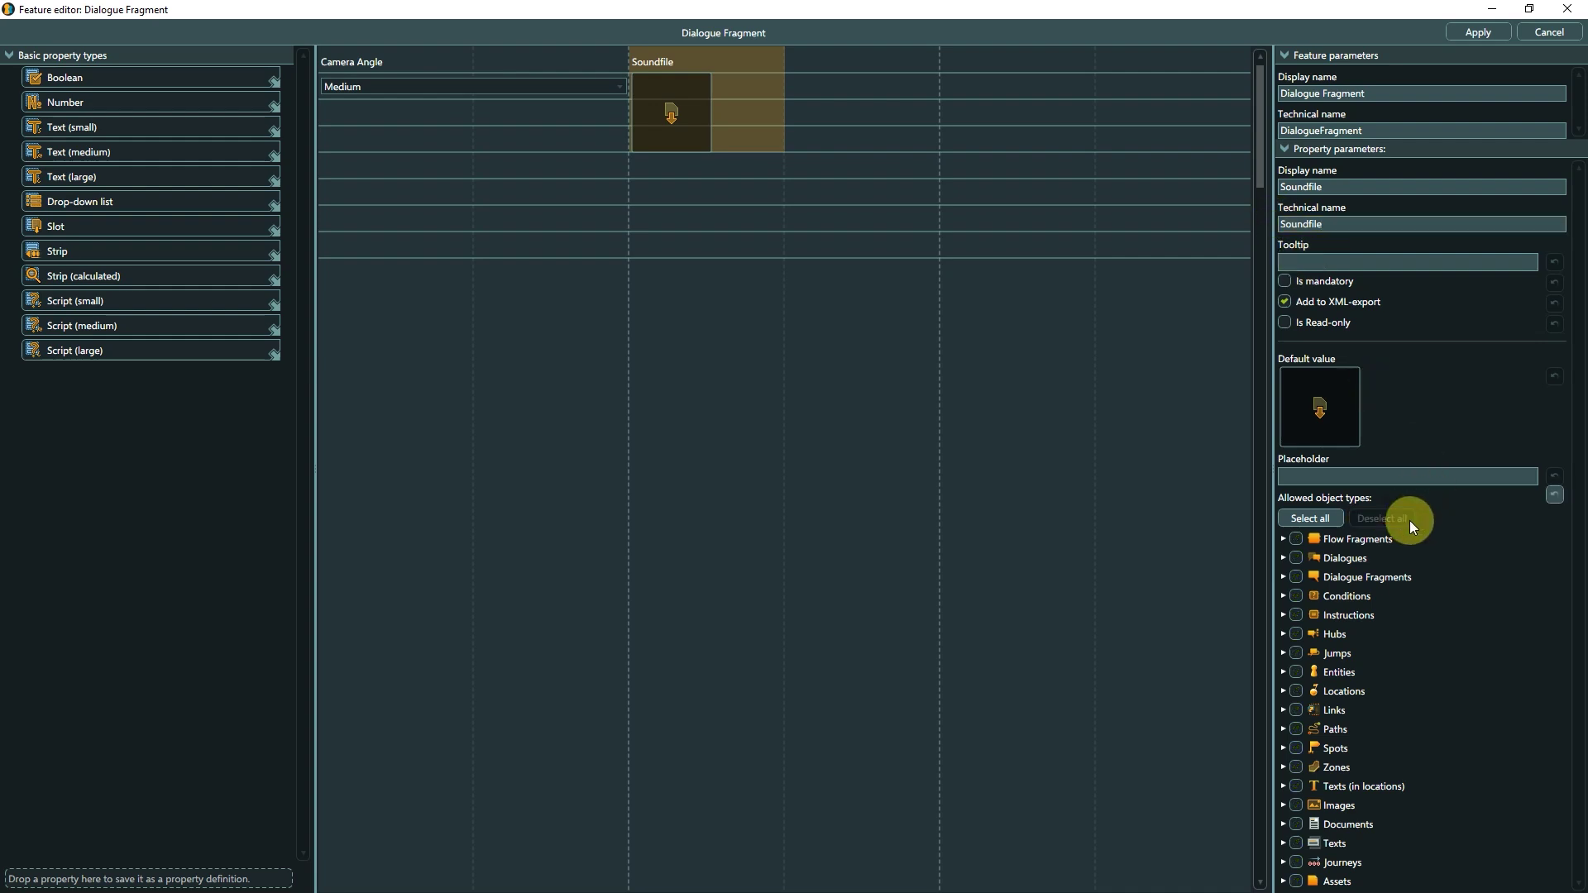
pyautogui.click(1295, 881)
pyautogui.click(1283, 881)
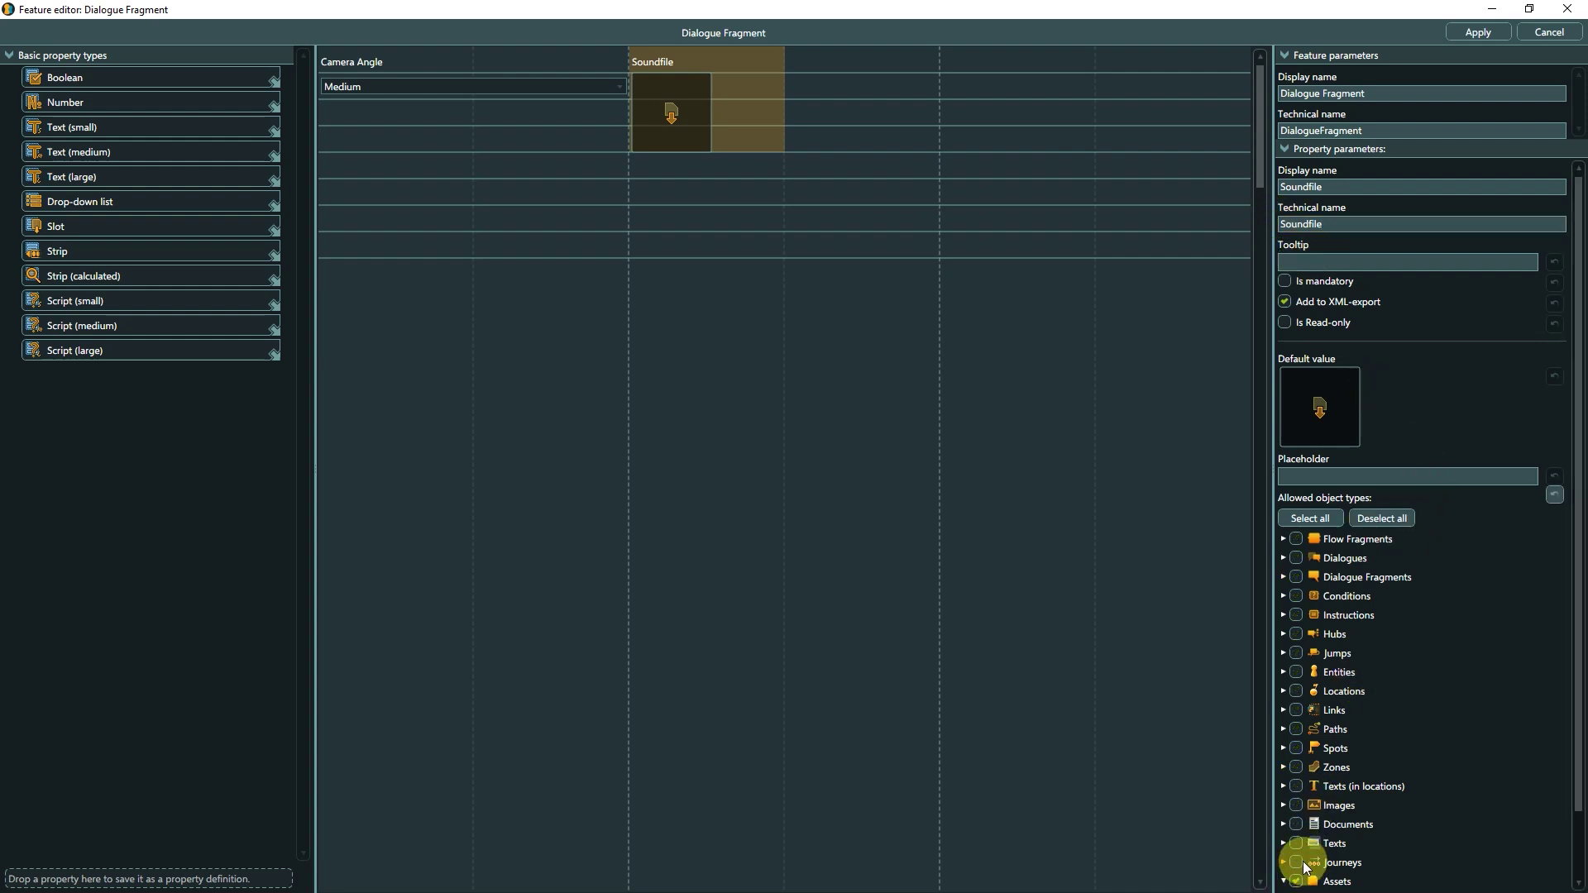
pyautogui.scroll(-2, 1306, 867)
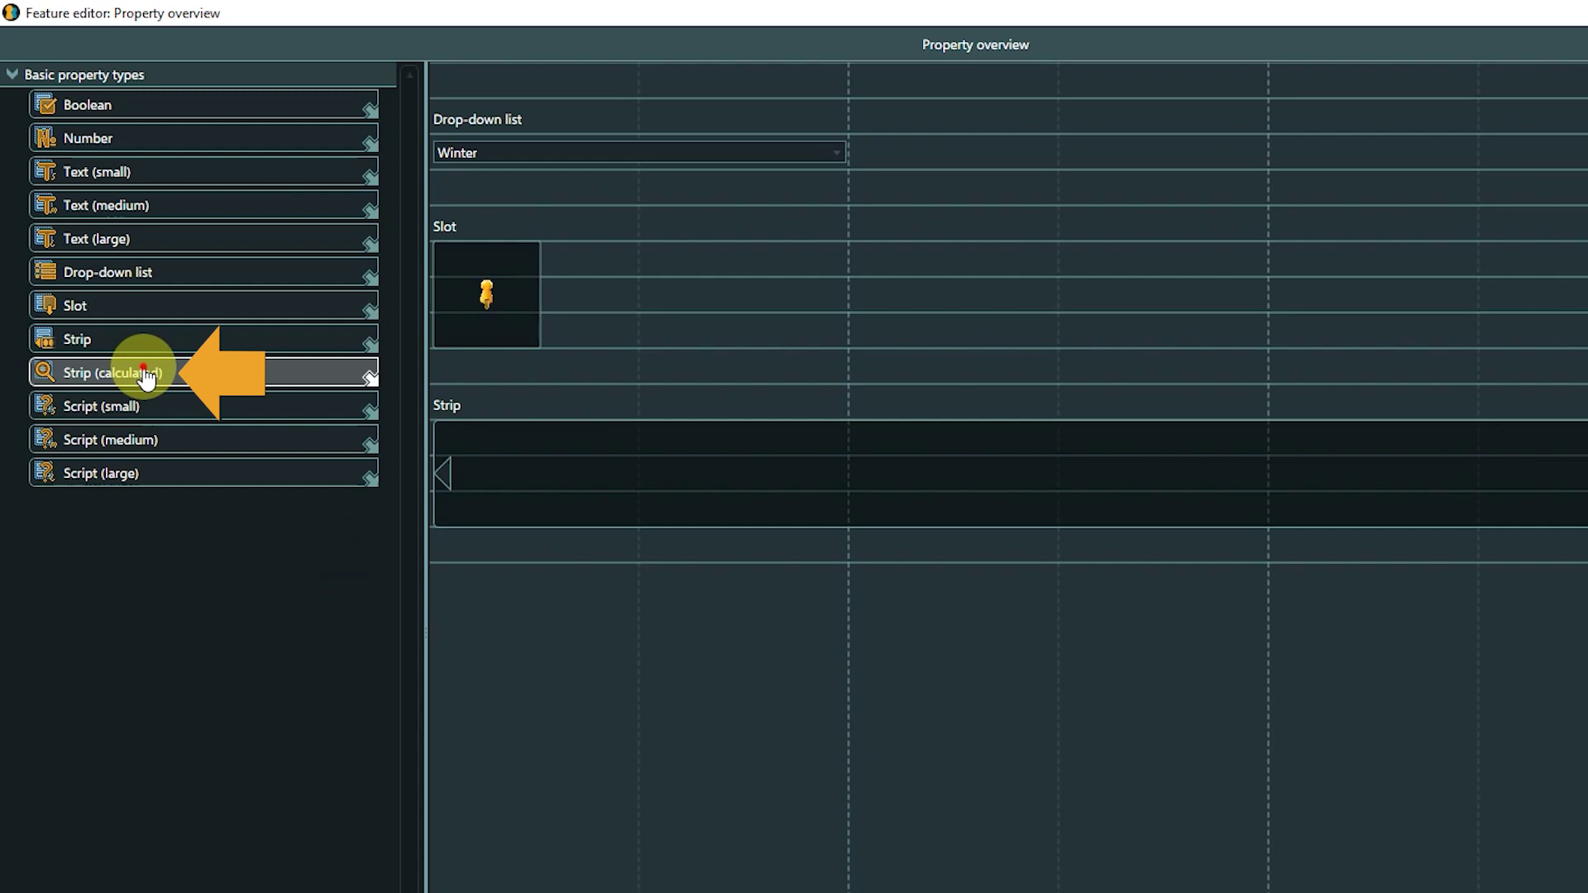
# Add a Strip (calculated) property below the strip in Property overview and inspect the query's search scope and Sorting/Grouping/Limit options.
pyautogui.moveTo(141, 372); pyautogui.dragTo(465, 587)
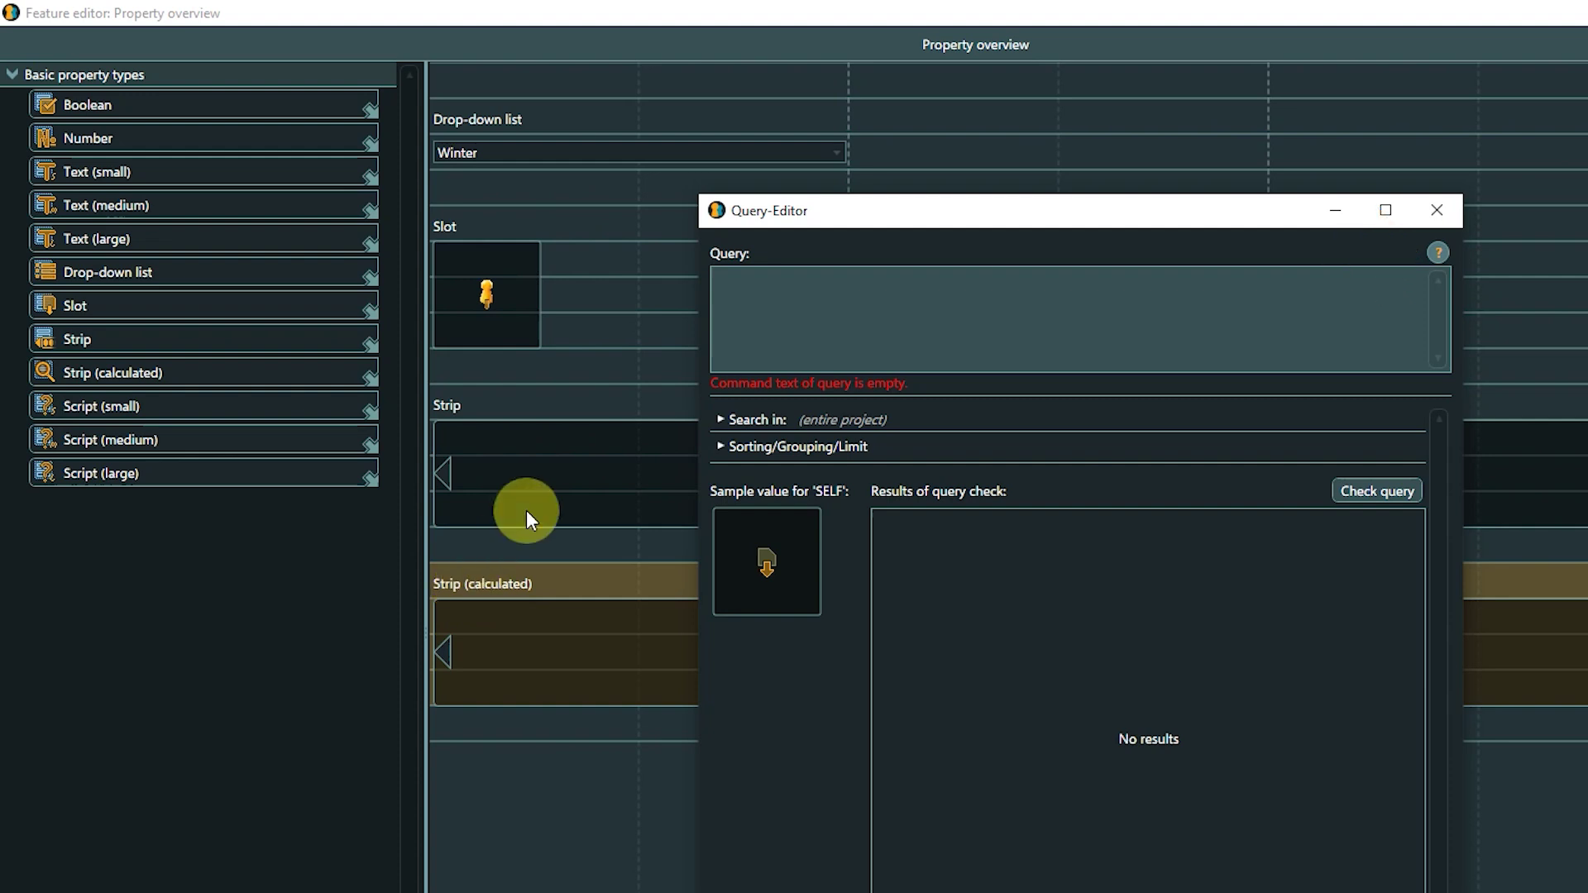
pyautogui.click(719, 420)
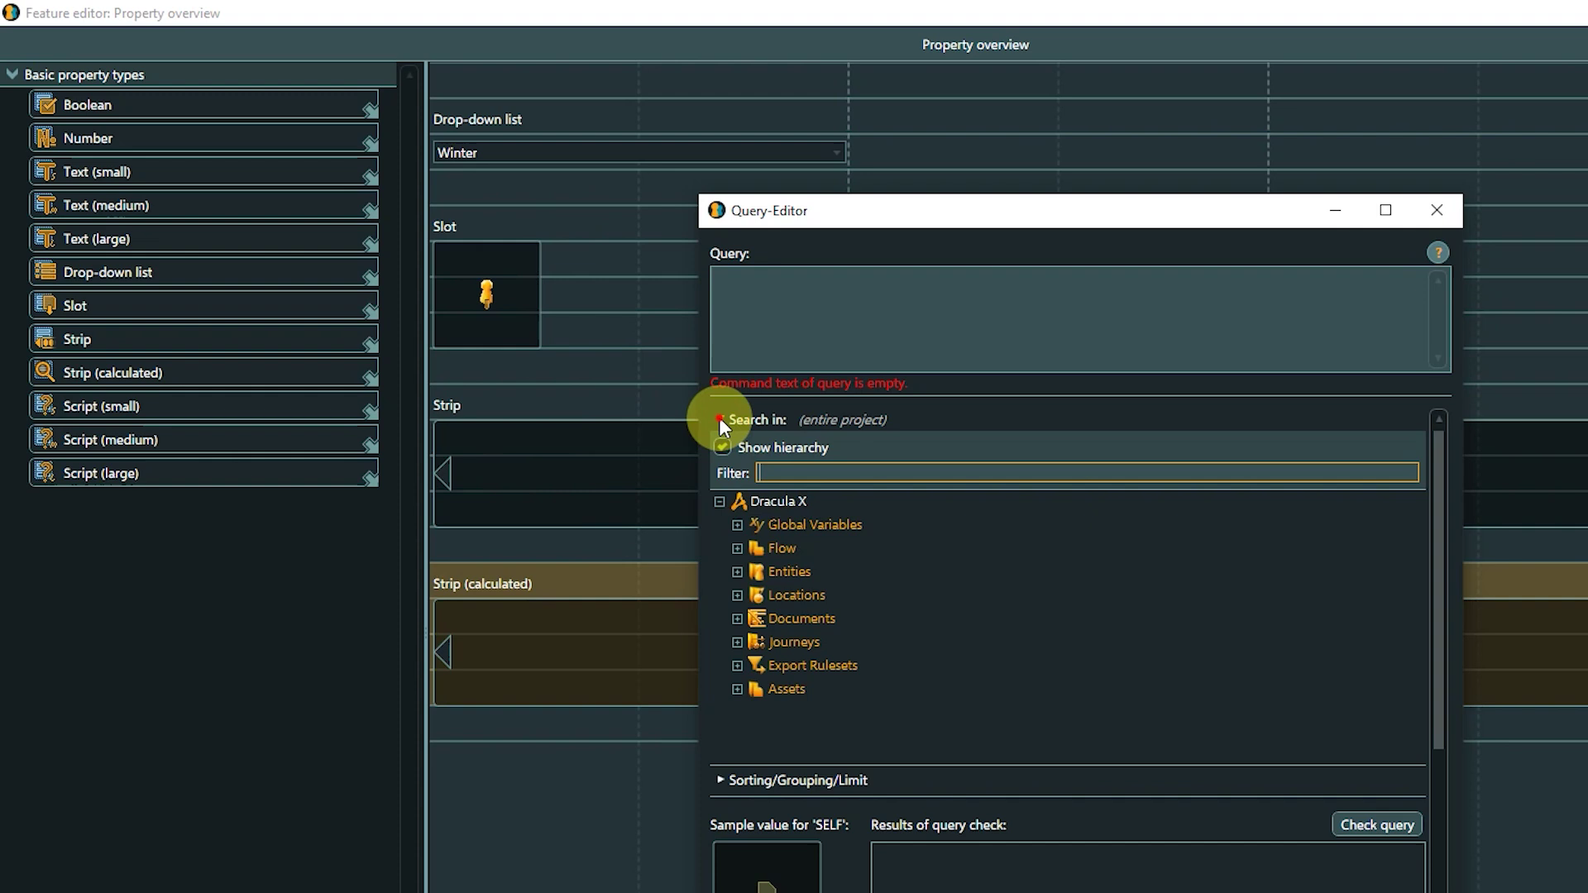
pyautogui.click(719, 420)
pyautogui.click(719, 446)
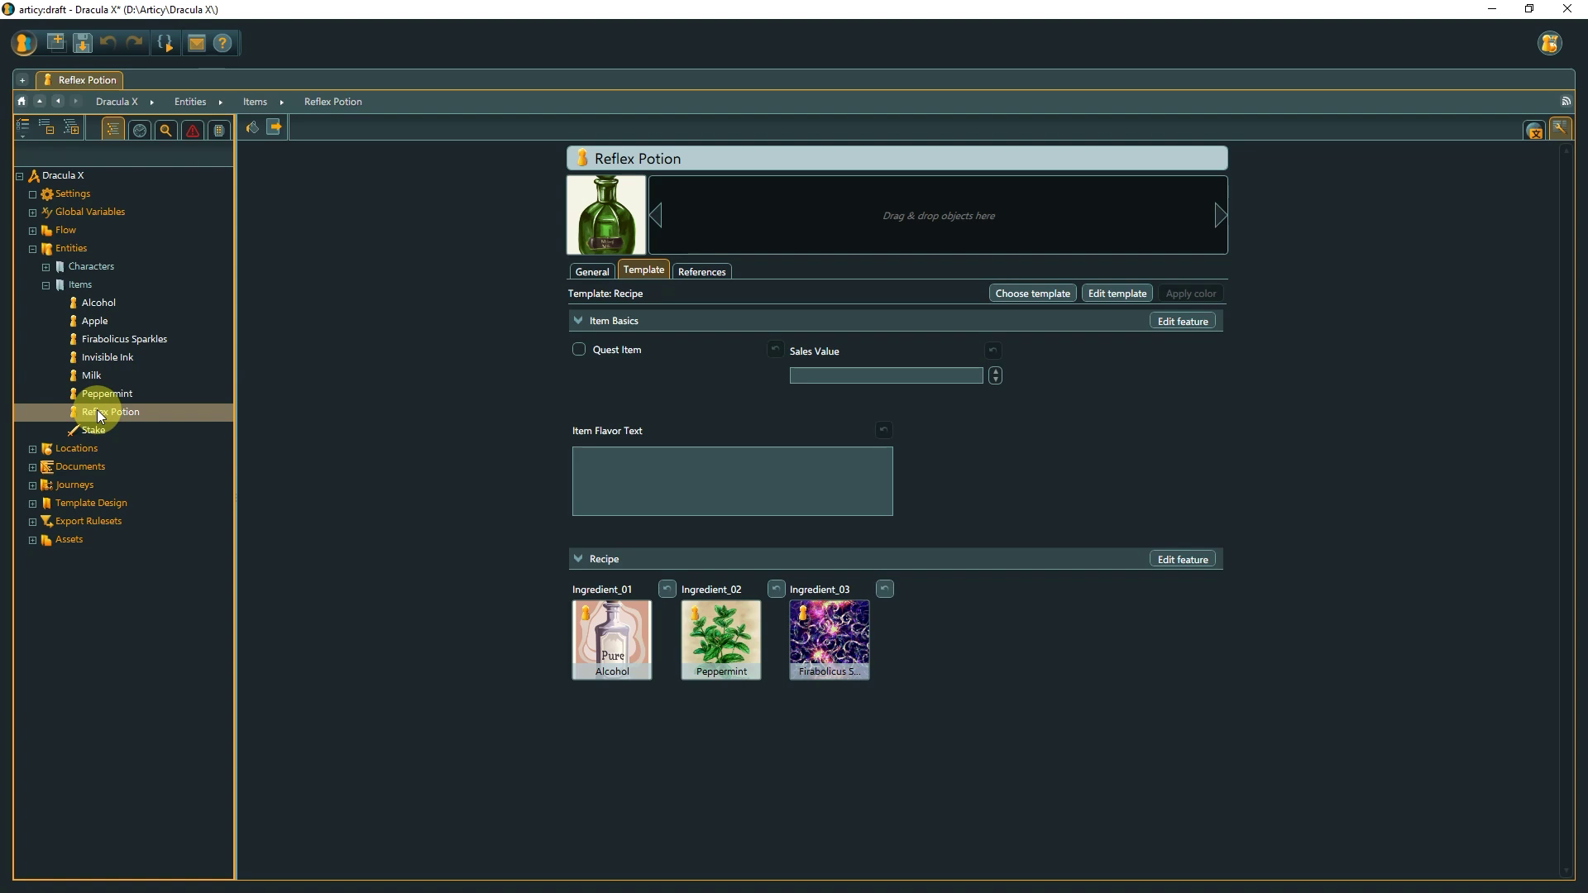
# Replace Alcohol with Milk in the Reflex Potion's Ingredient_01 slot and open the Alcohol entity to check its recipes strip.
pyautogui.moveTo(94, 376); pyautogui.dragTo(607, 637)
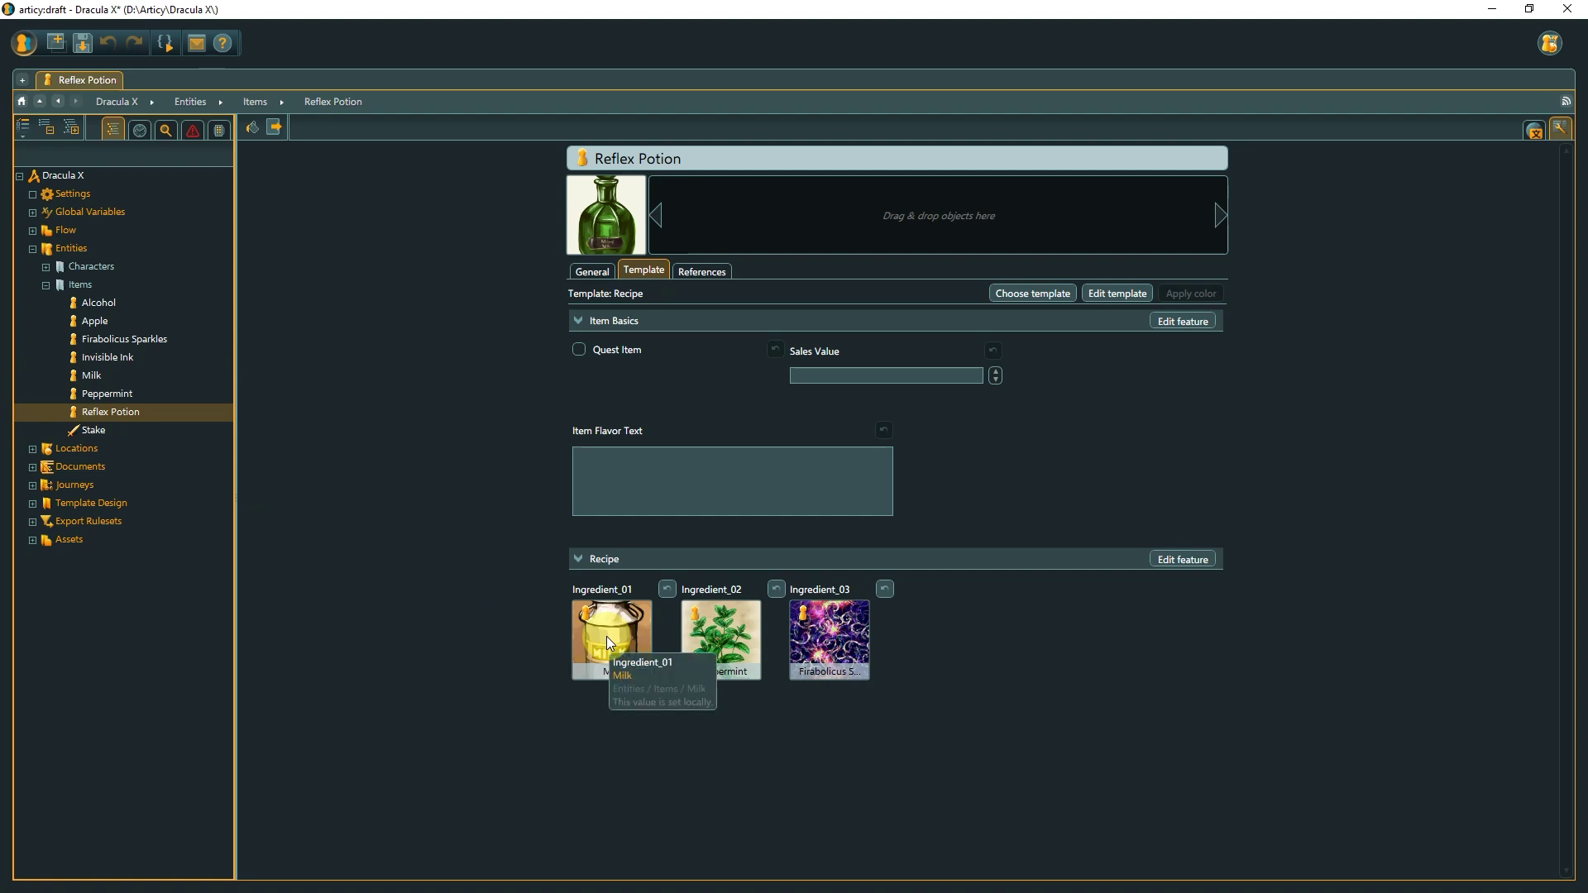
pyautogui.click(132, 304)
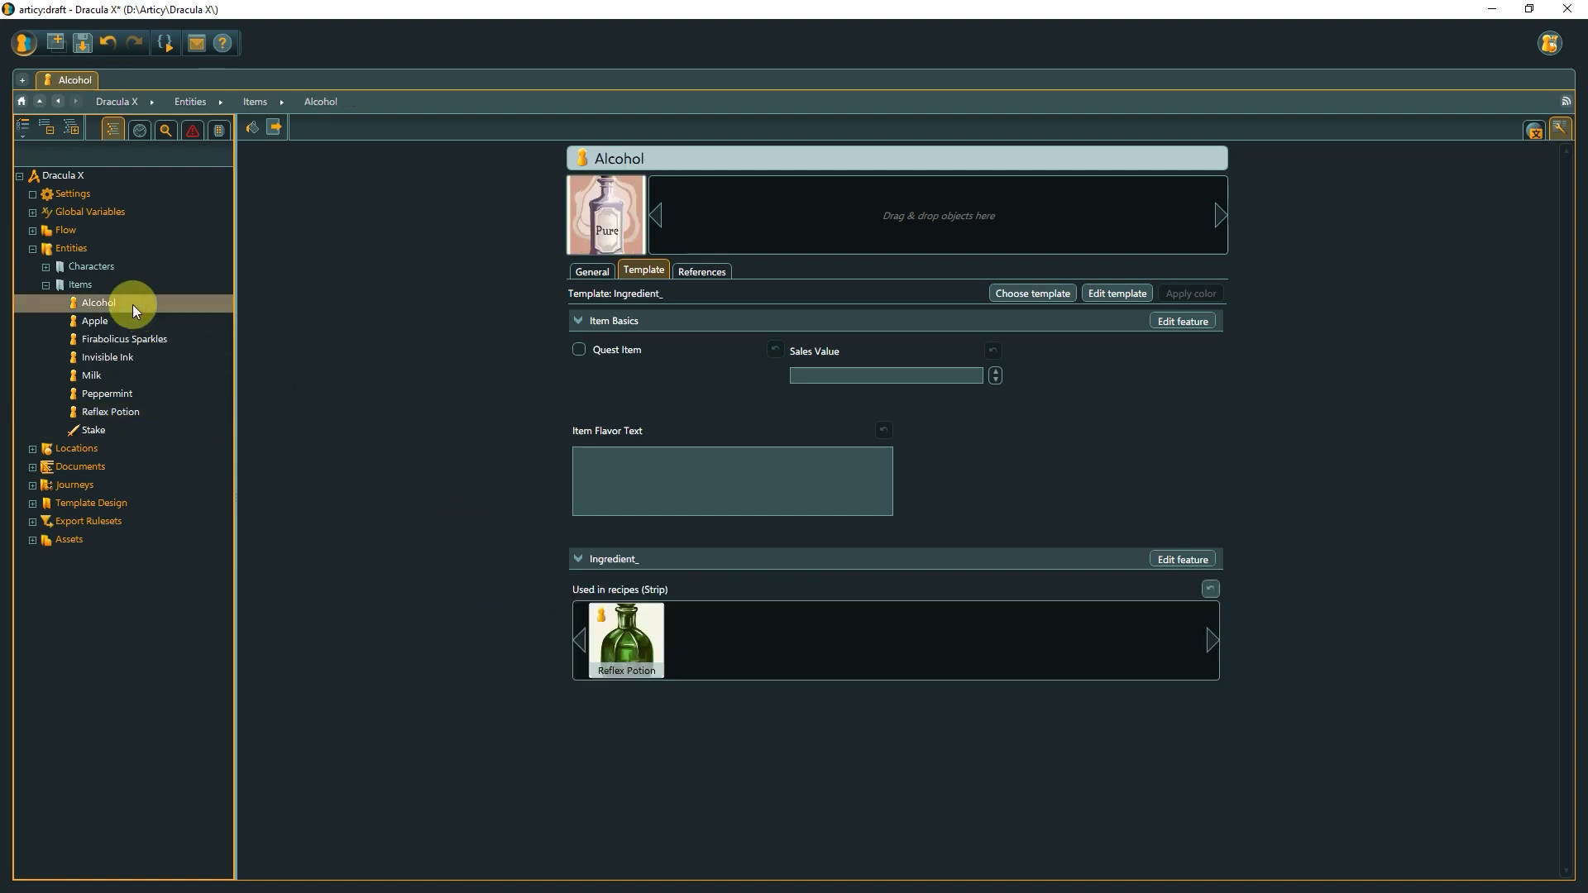
# Remove the Reflex Potion from Alcohol's "Used in recipes (Strip)" property.
pyautogui.click(627, 655)
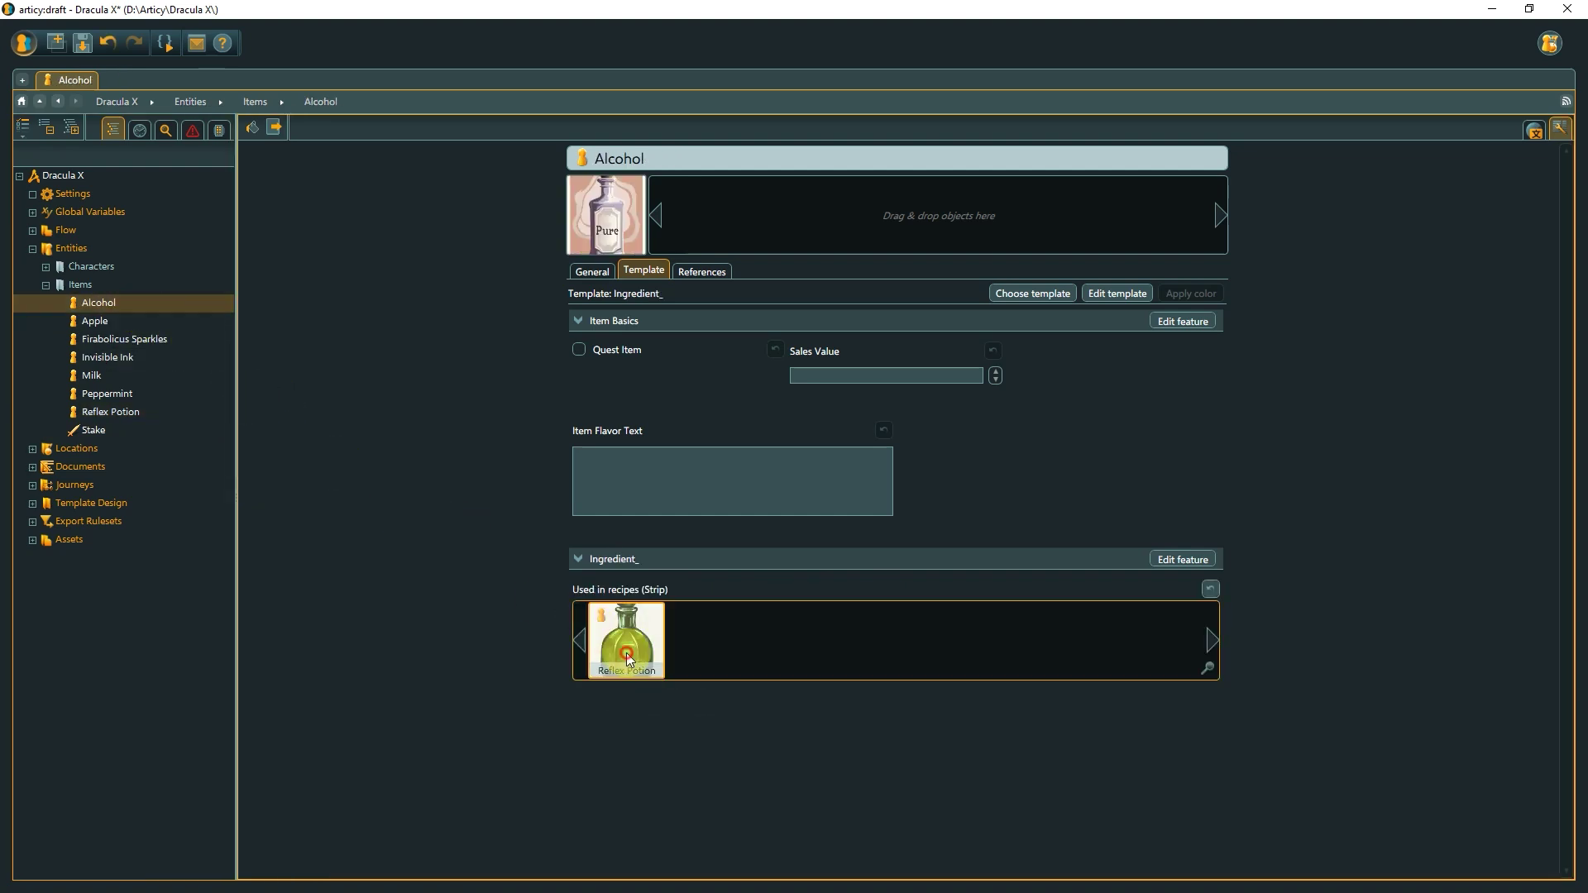
pyautogui.press('Delete')
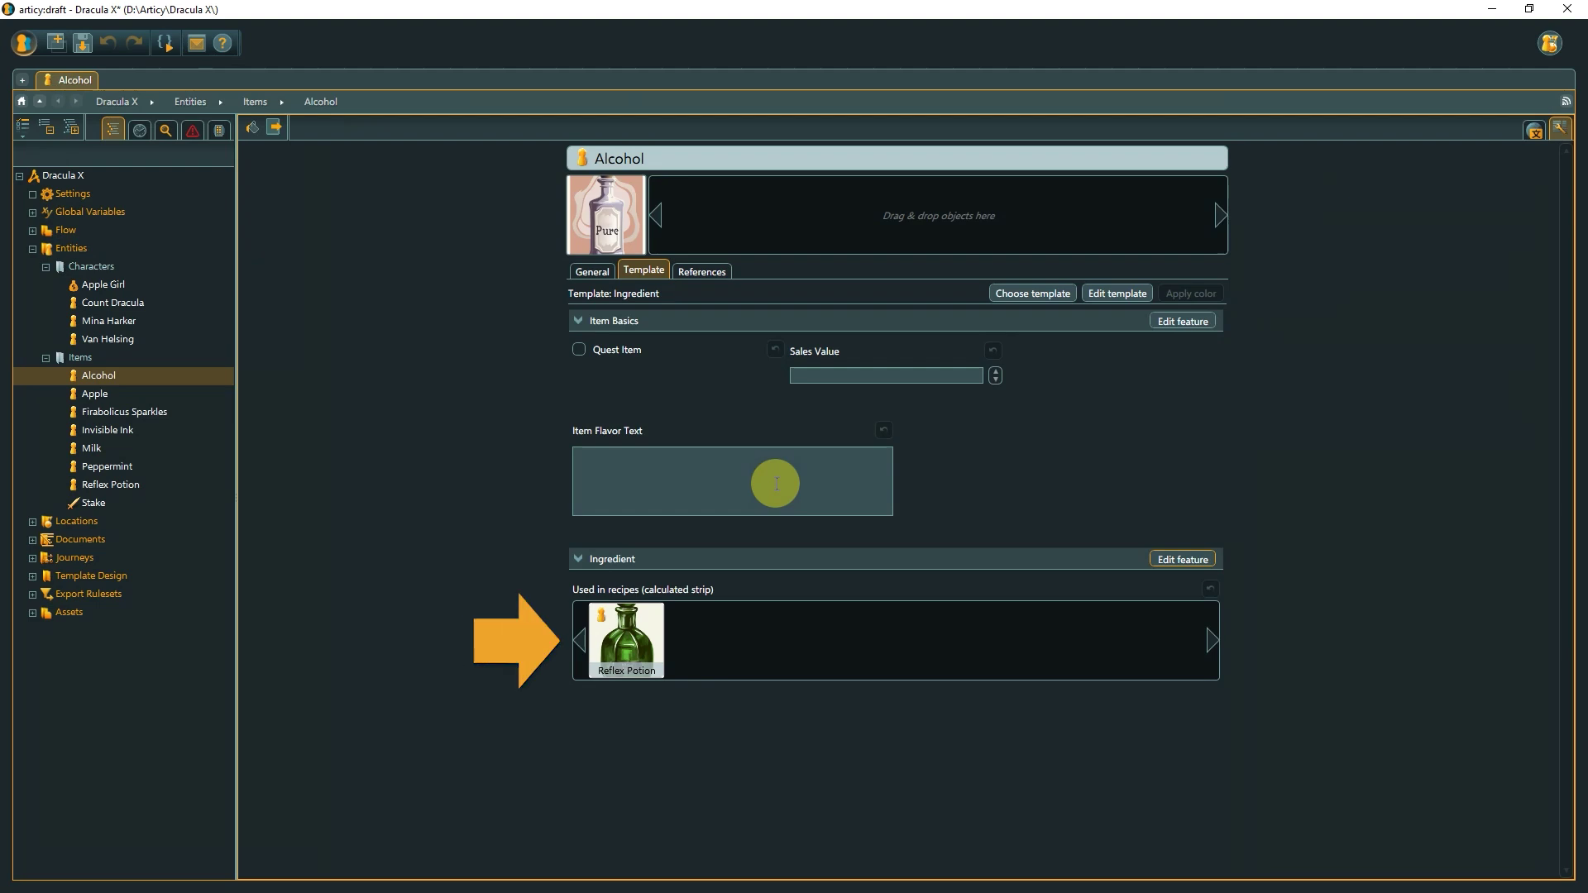
# Put Milk in place of Alcohol as the Reflex Potion's Ingredient_01, and open Alcohol to check its calculated recipes strip.
pyautogui.click(139, 486)
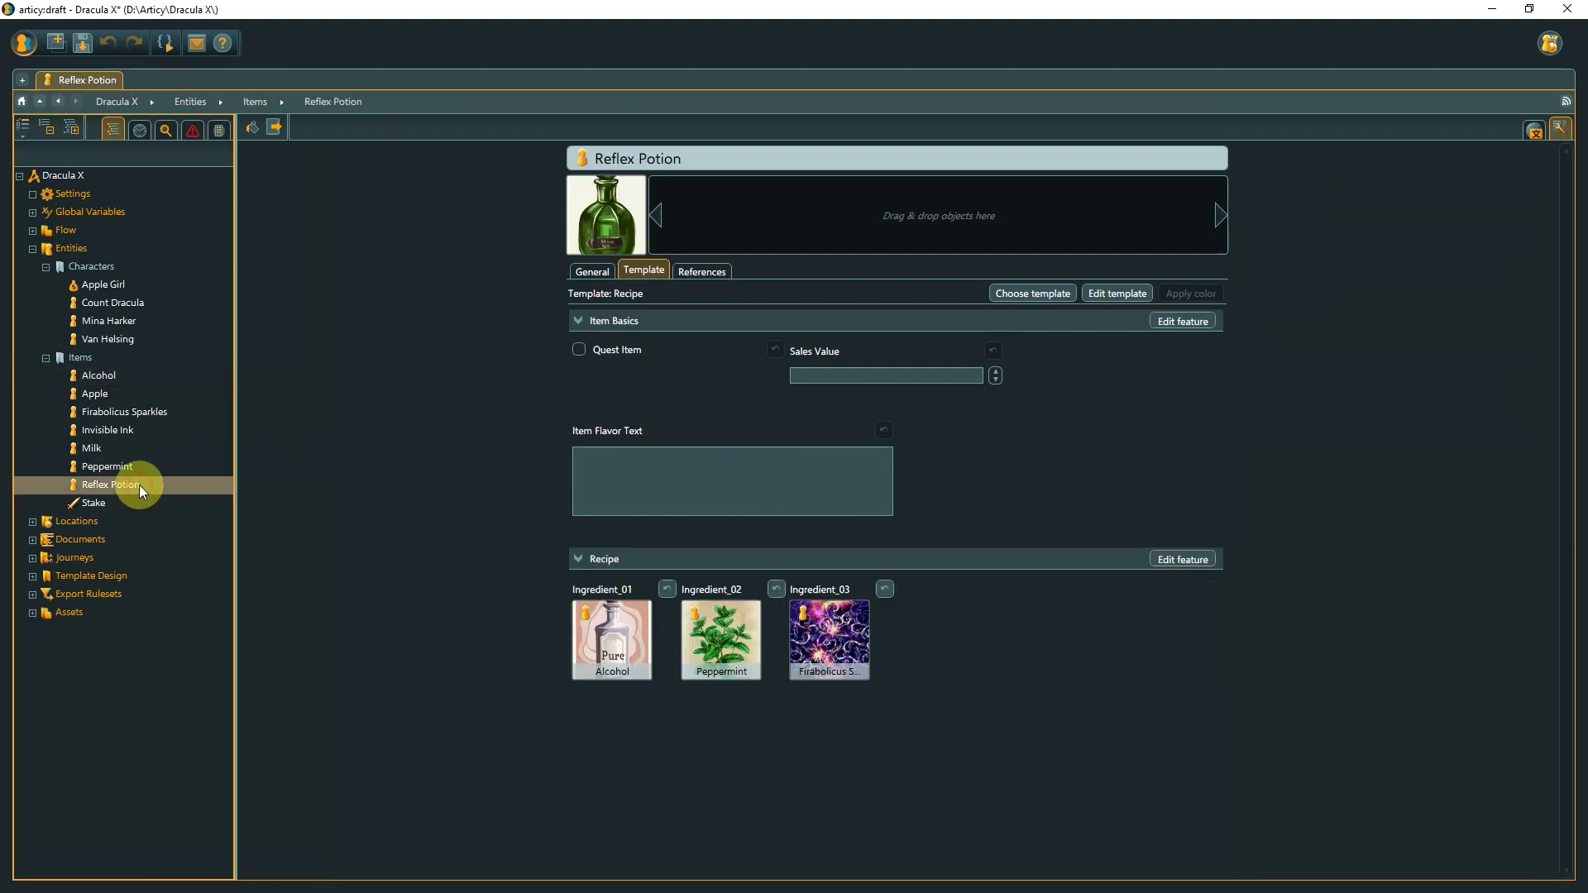
pyautogui.moveTo(88, 448); pyautogui.dragTo(597, 640)
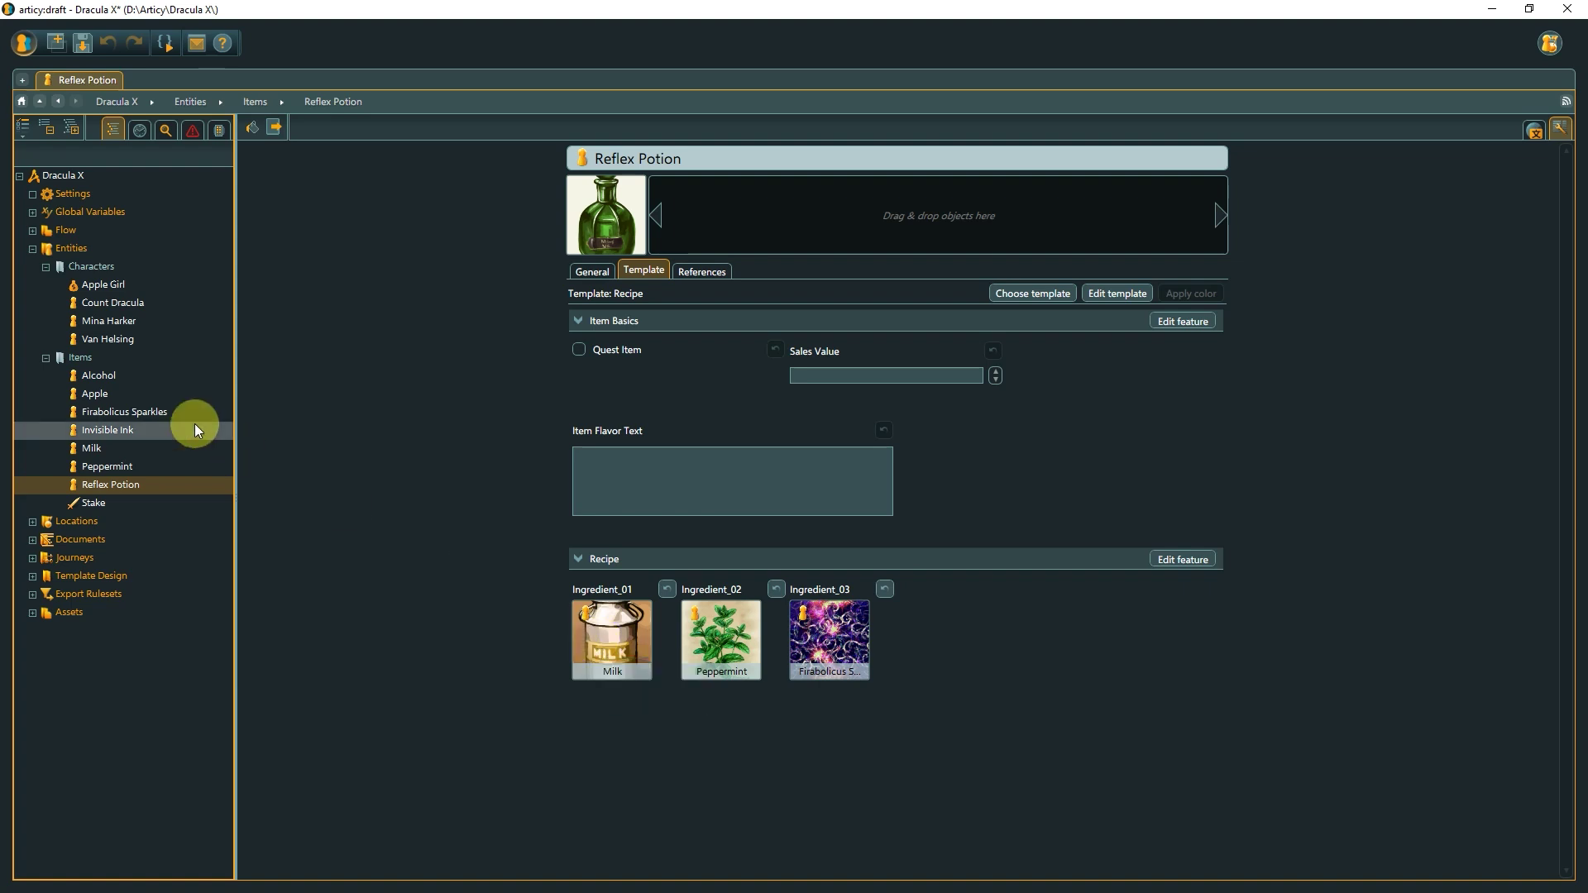
pyautogui.click(121, 378)
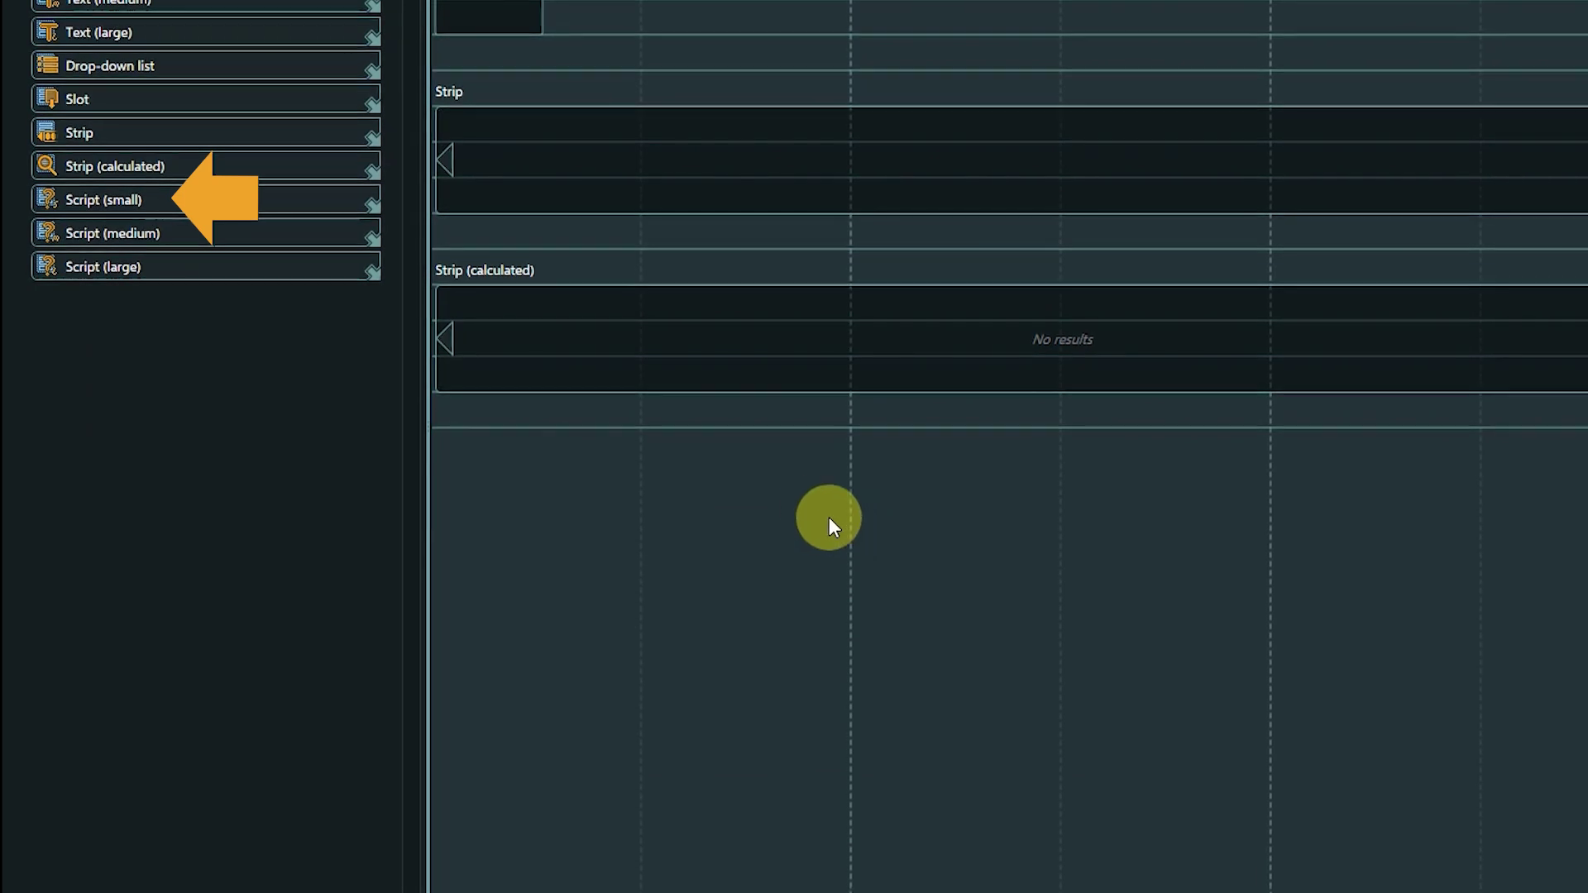
# Add Script (small), Script (medium) and Script (large) properties one below another under the calculated strip in Property overview.
pyautogui.moveTo(281, 203); pyautogui.dragTo(471, 440)
pyautogui.moveTo(234, 235); pyautogui.dragTo(451, 533)
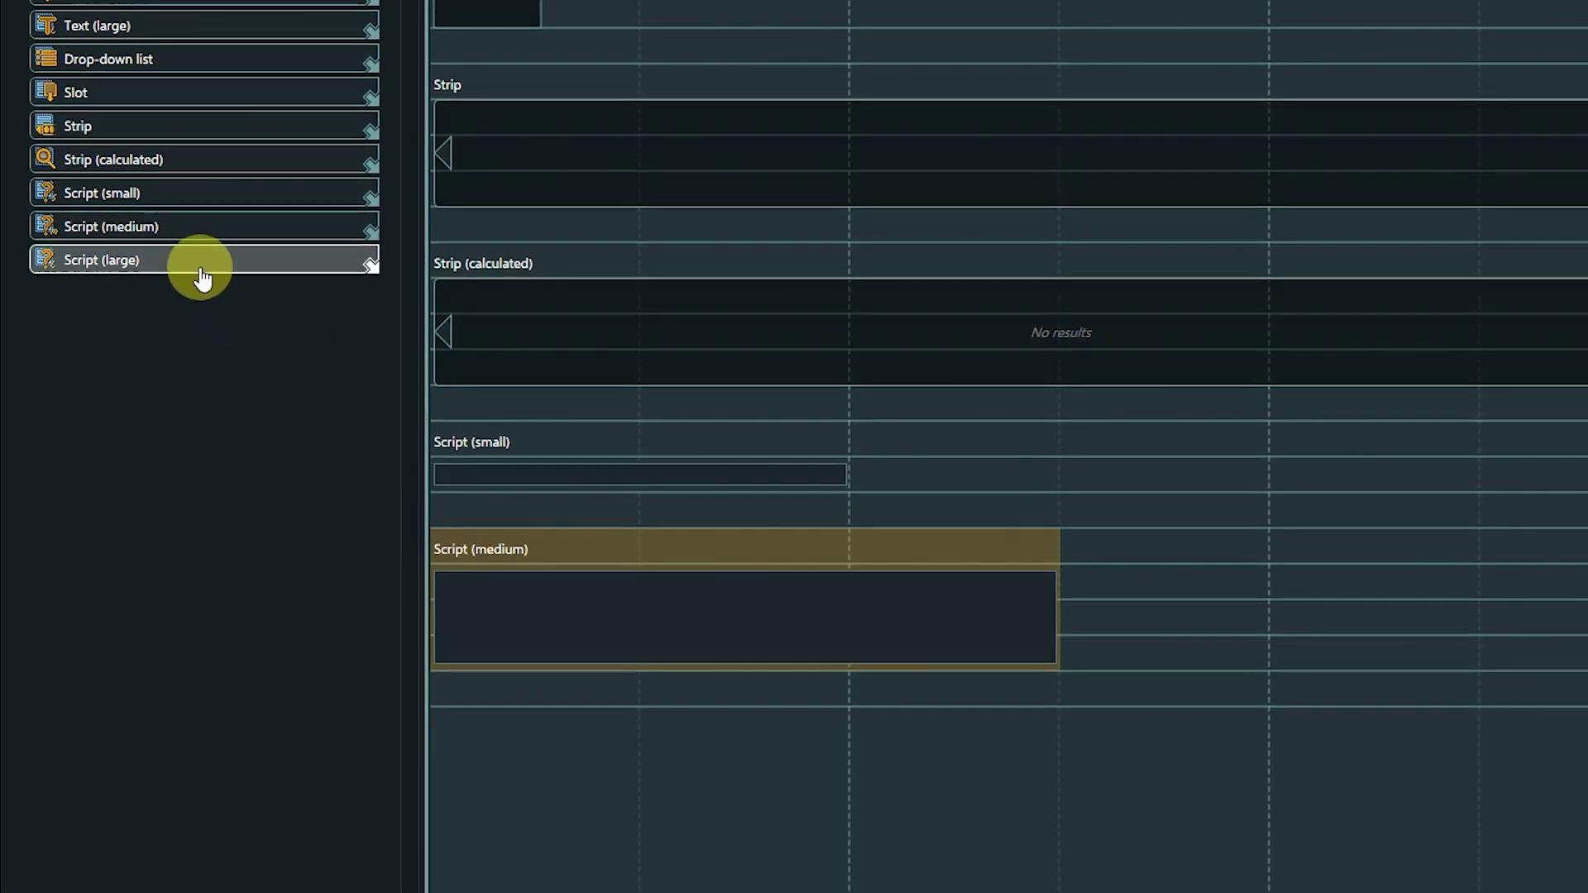
pyautogui.moveTo(198, 263); pyautogui.dragTo(471, 724)
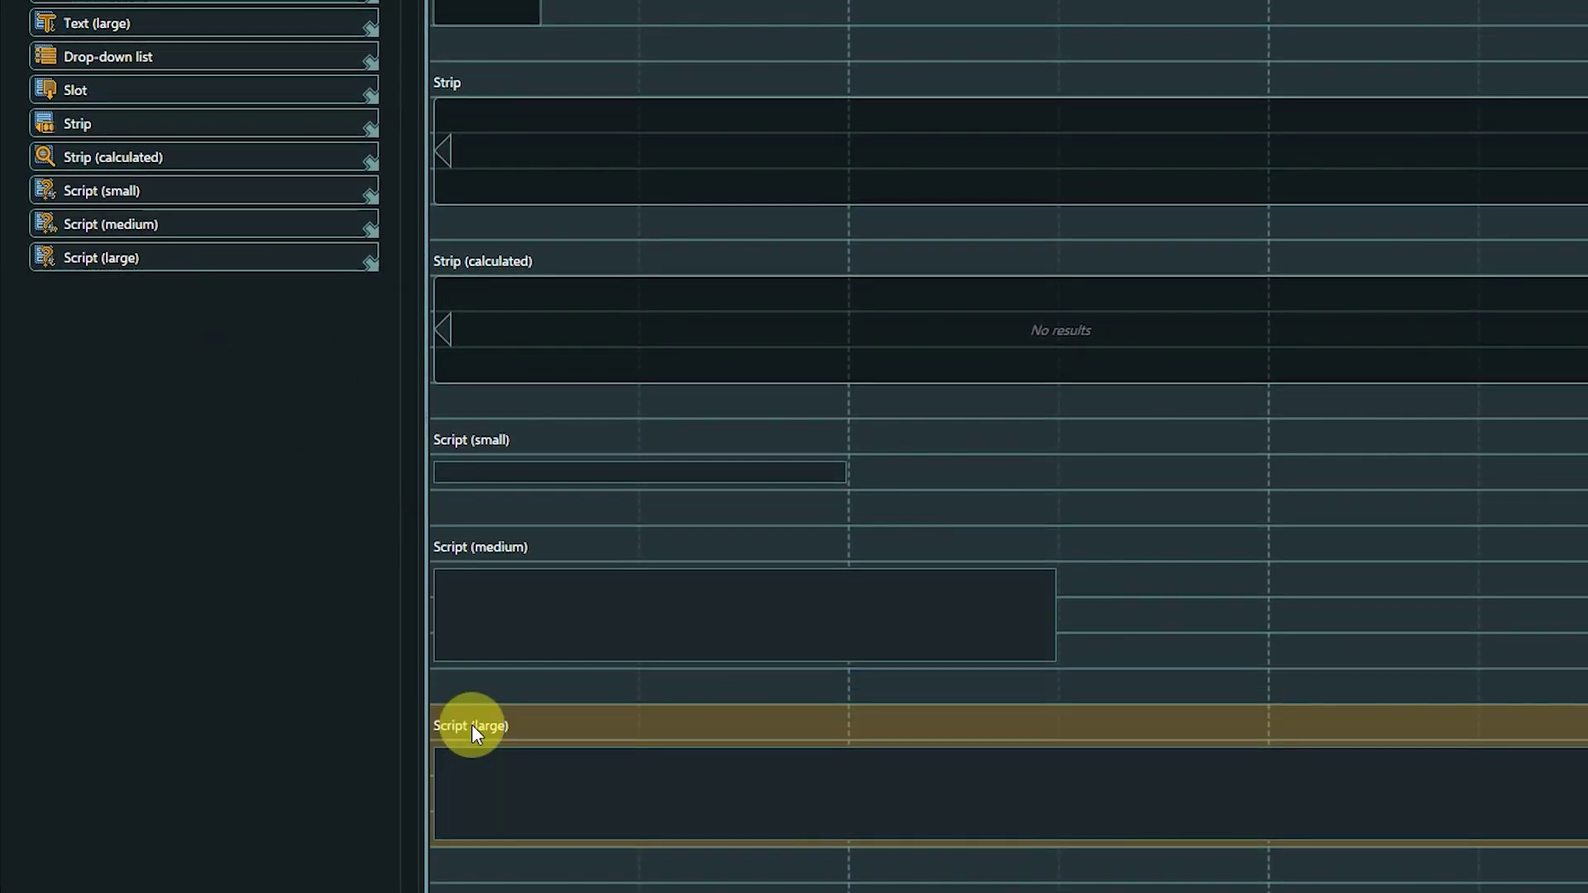
# Examine the parameters of the Script (large) property, including the available Script type options, keeping the type as Condition.
pyautogui.click(471, 725)
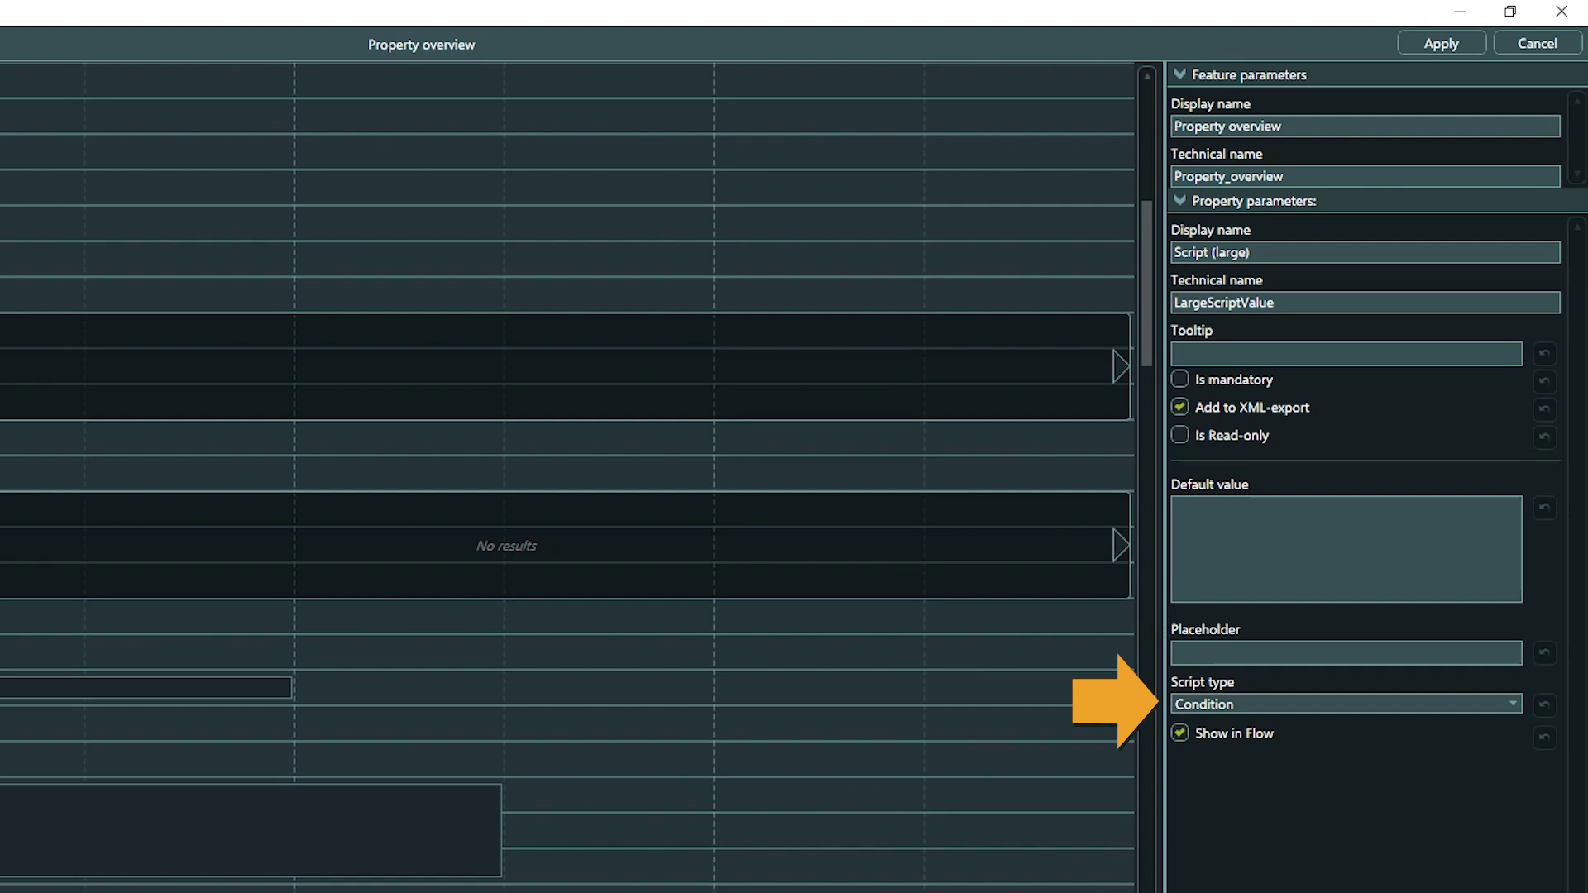
pyautogui.click(1513, 704)
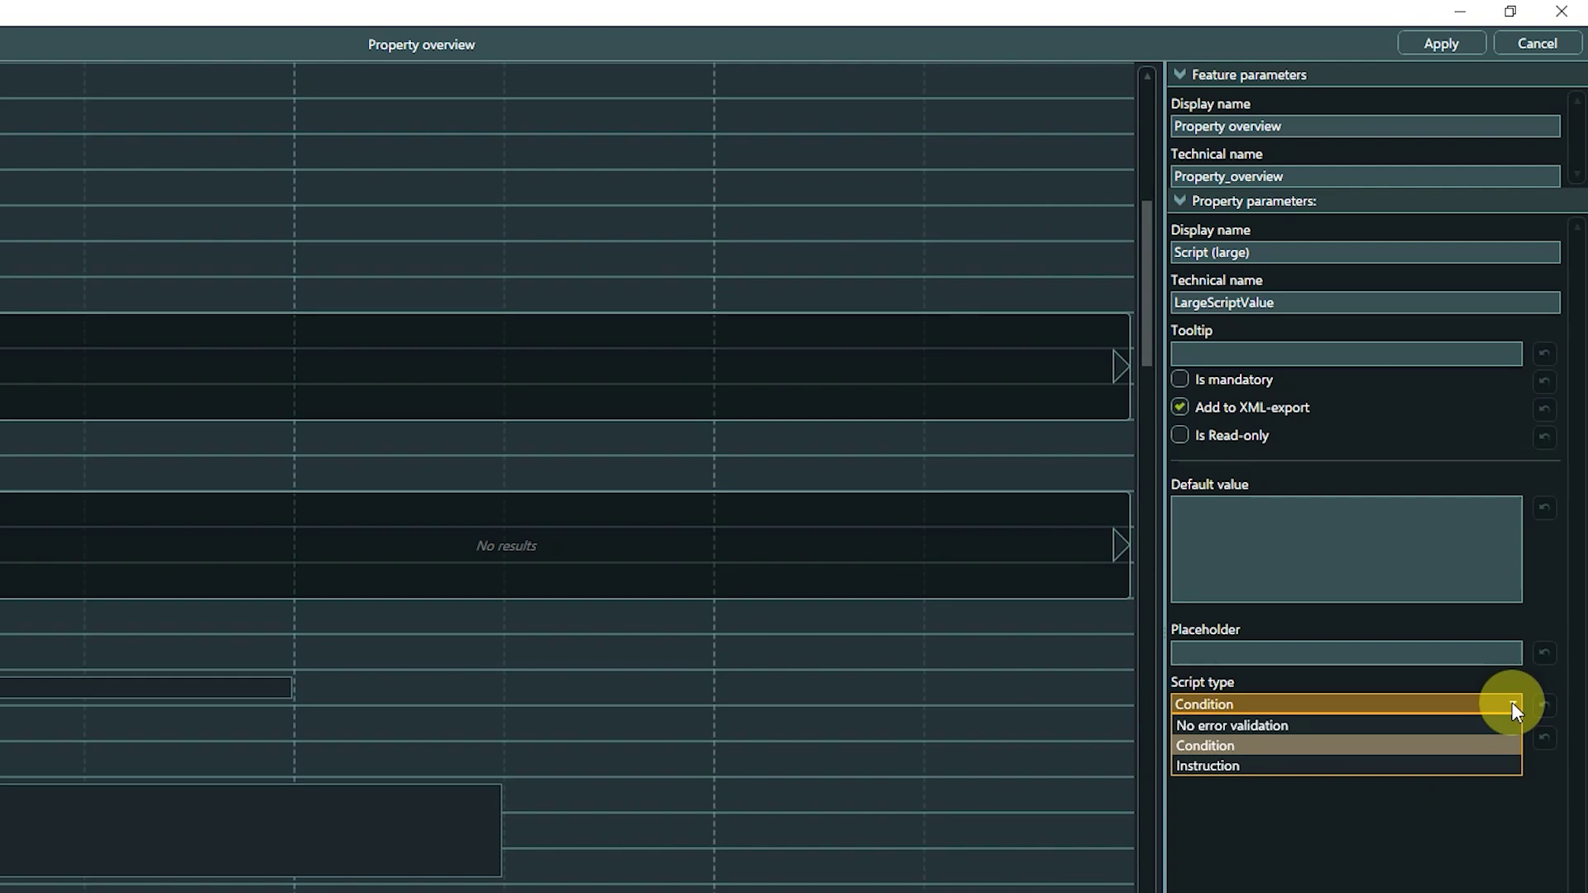
pyautogui.click(1462, 872)
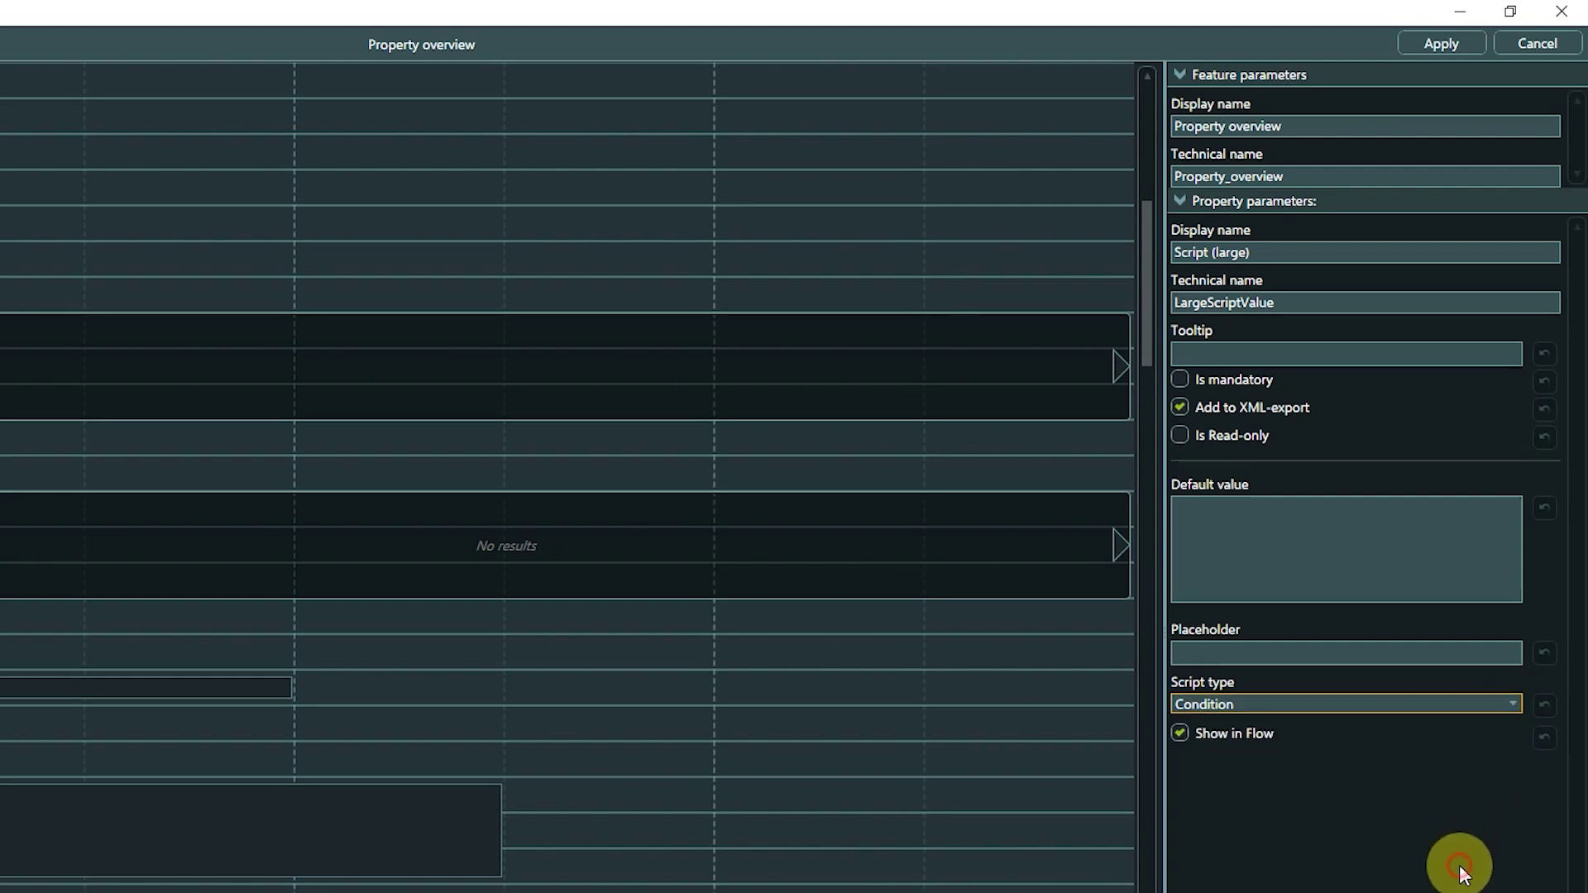